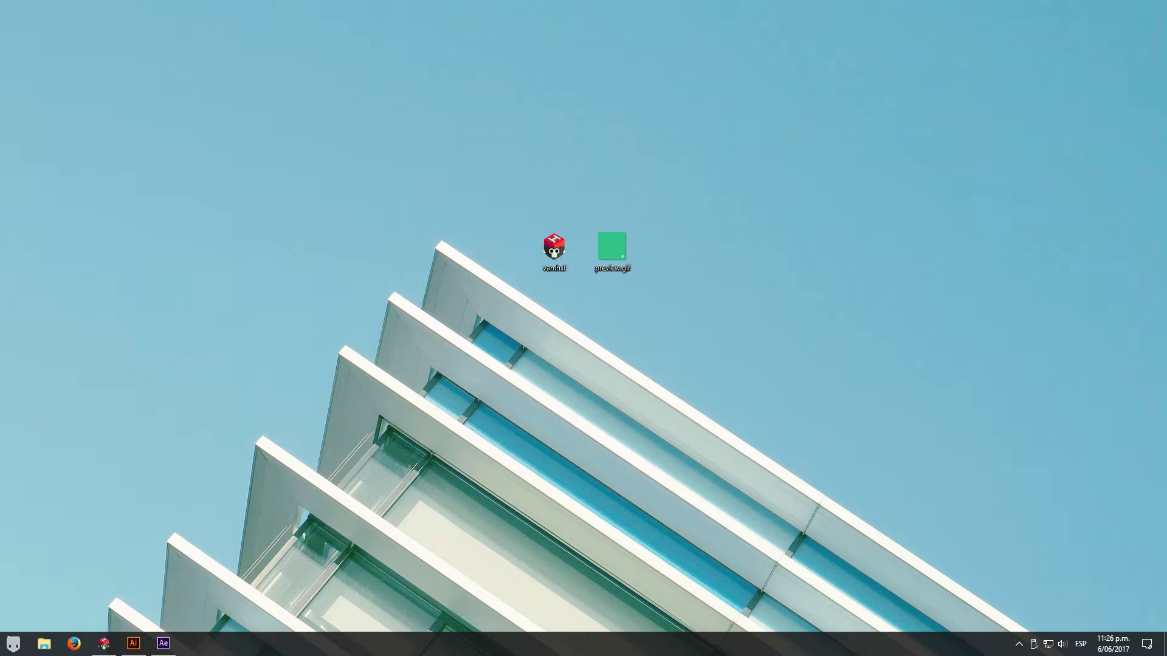
- Watch the preview GIF, then browse the van's layers, selecting left_line and the left front bumper
double_click(616, 245)
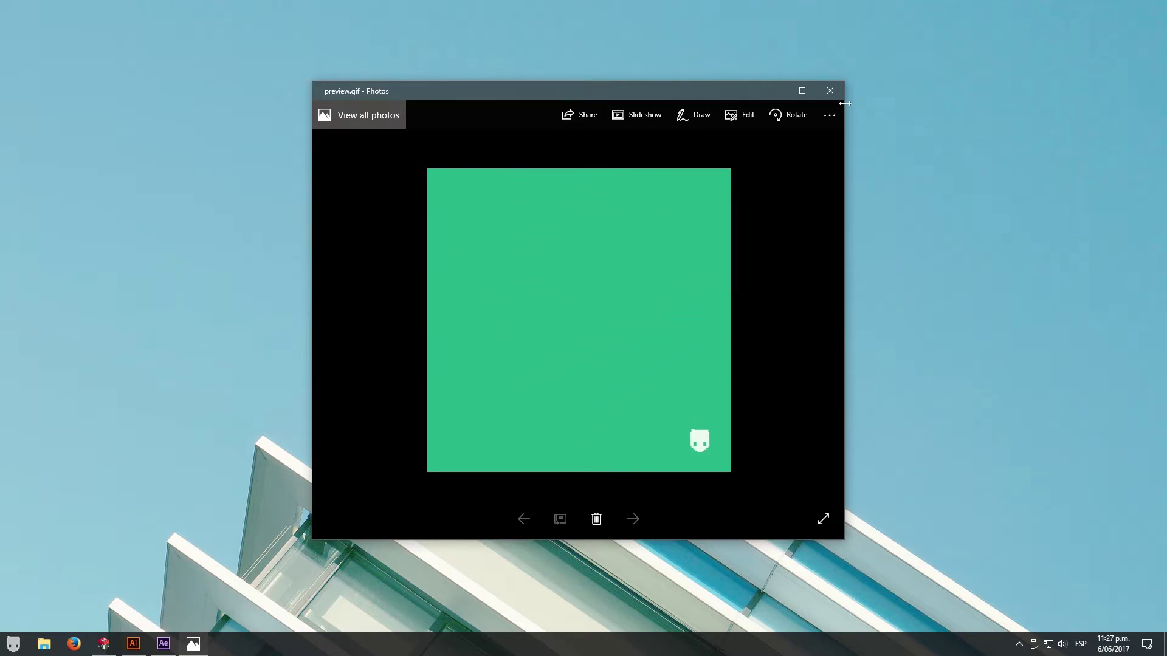
click(774, 92)
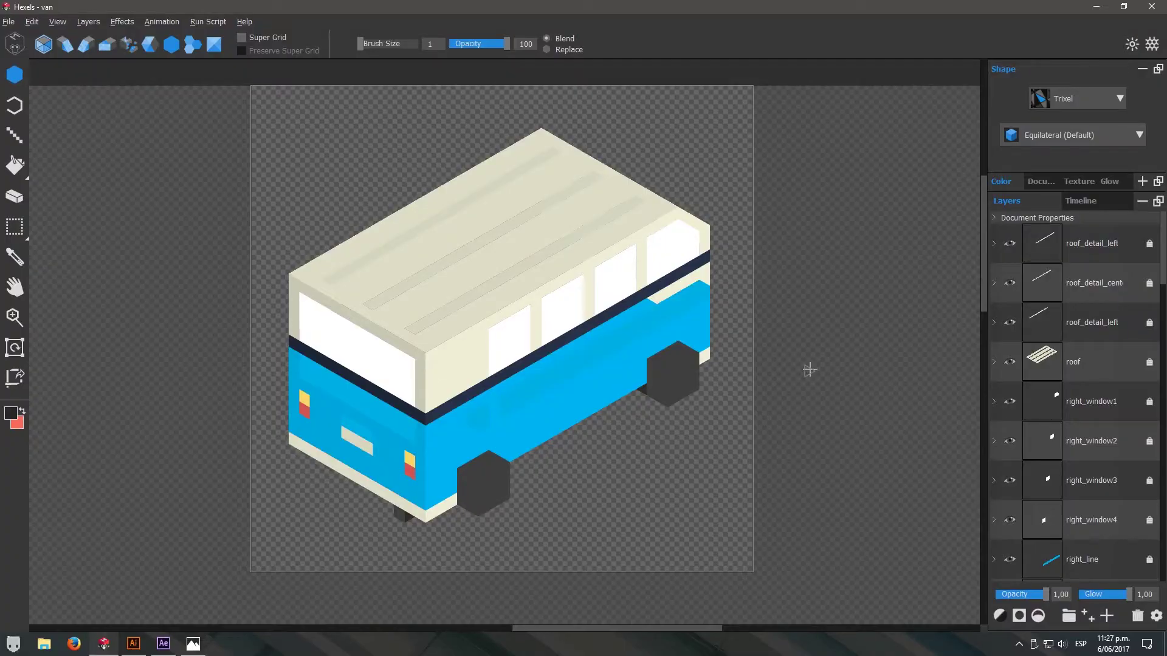
scroll(1100, 501, down, 5)
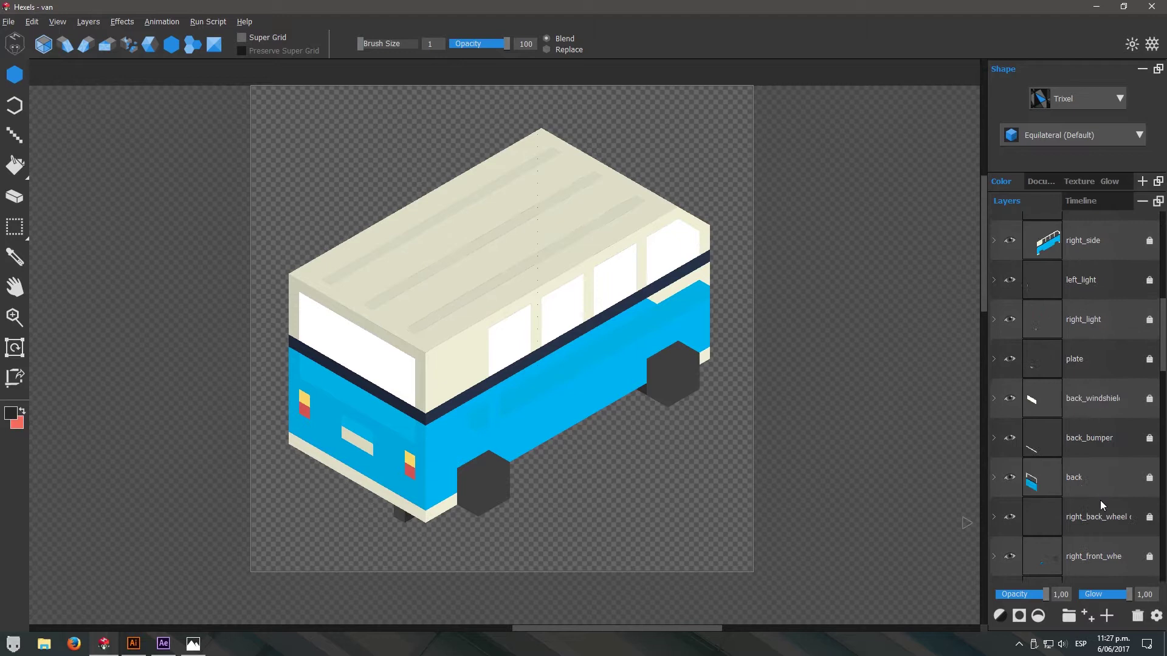
scroll(1100, 501, down, 10)
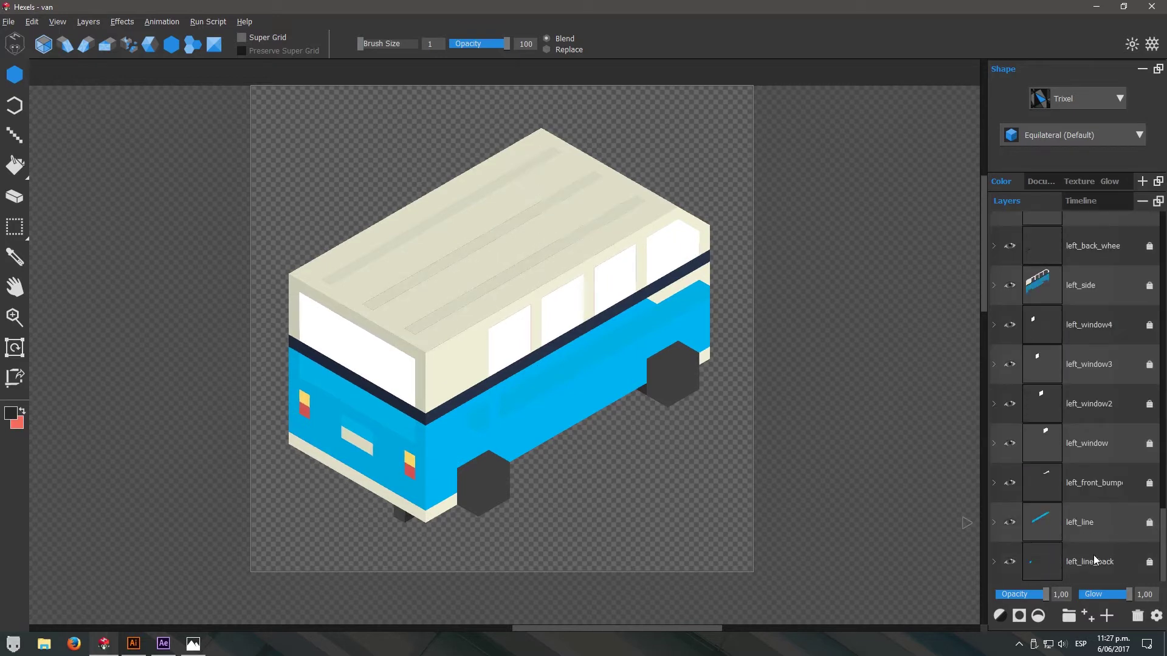
click(1089, 523)
click(1084, 472)
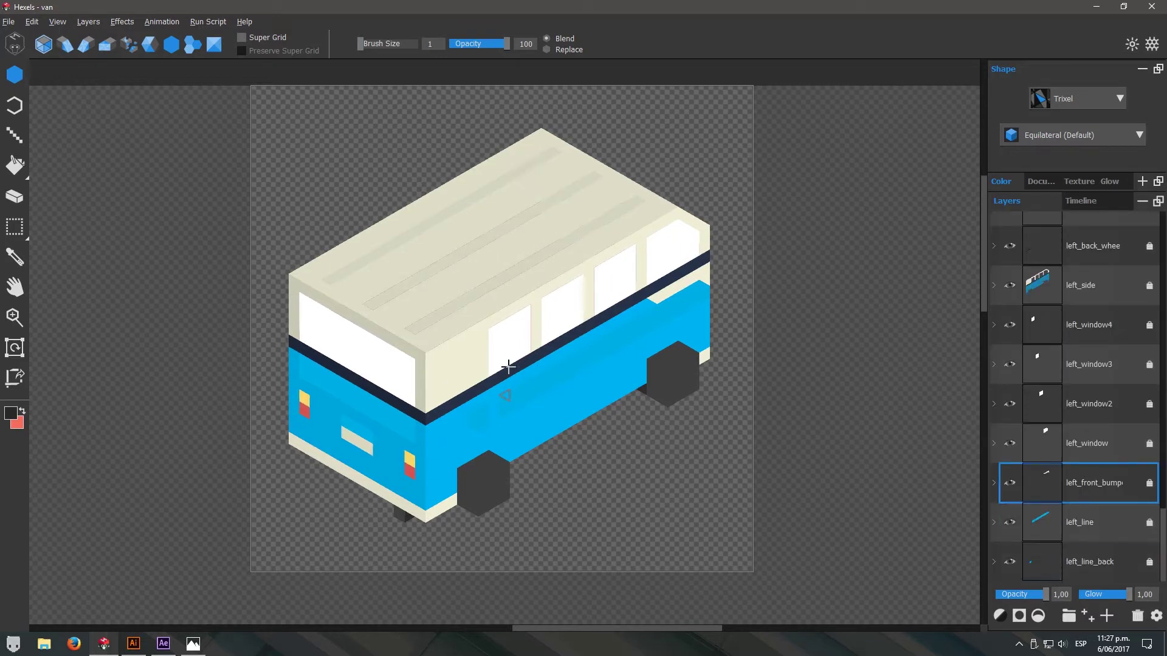
scroll(1115, 508, up, 10)
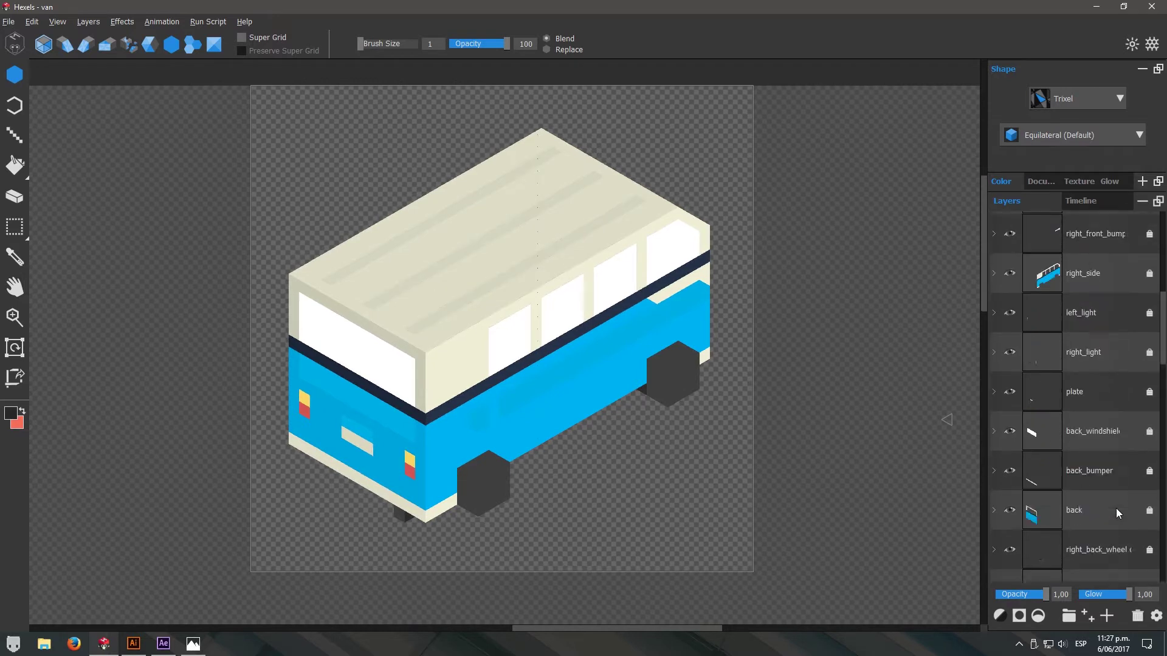
scroll(1115, 508, up, 2)
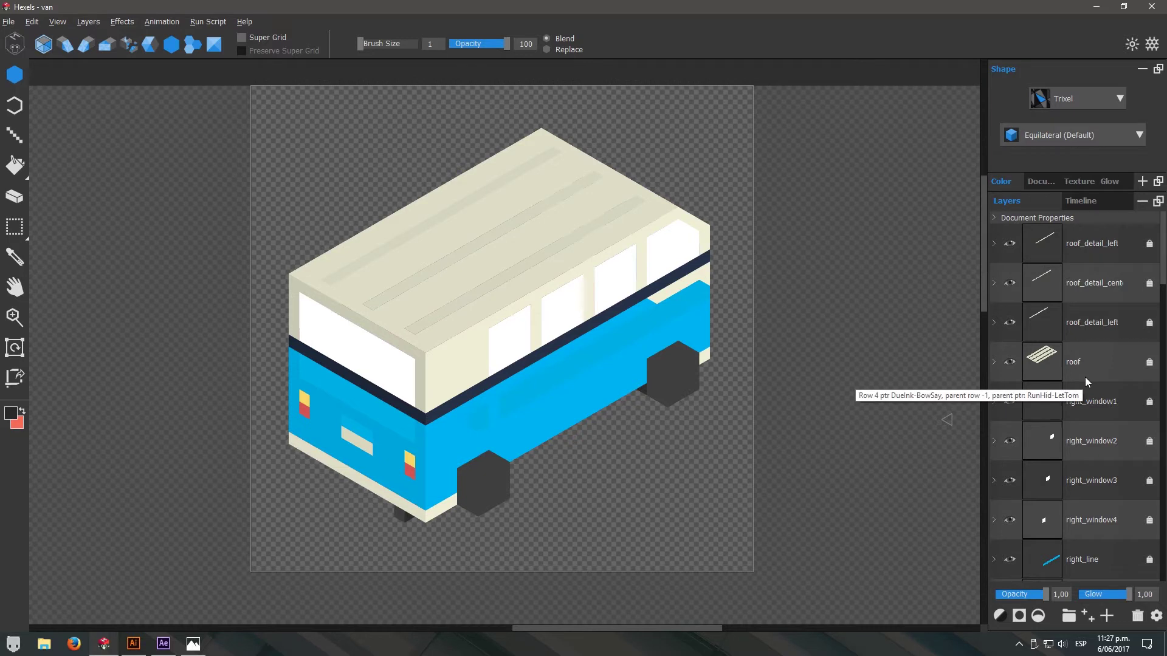
- Scroll through the layer list and select the left_line_back layer
scroll(1091, 418, down, 8)
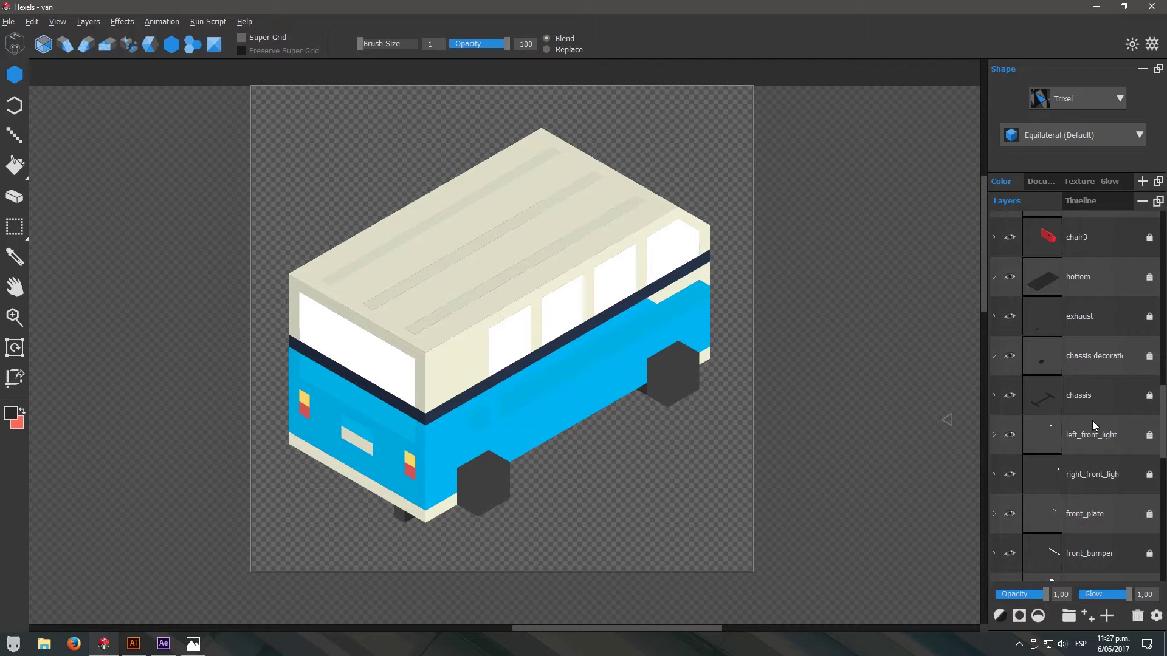
scroll(1092, 420, down, 6)
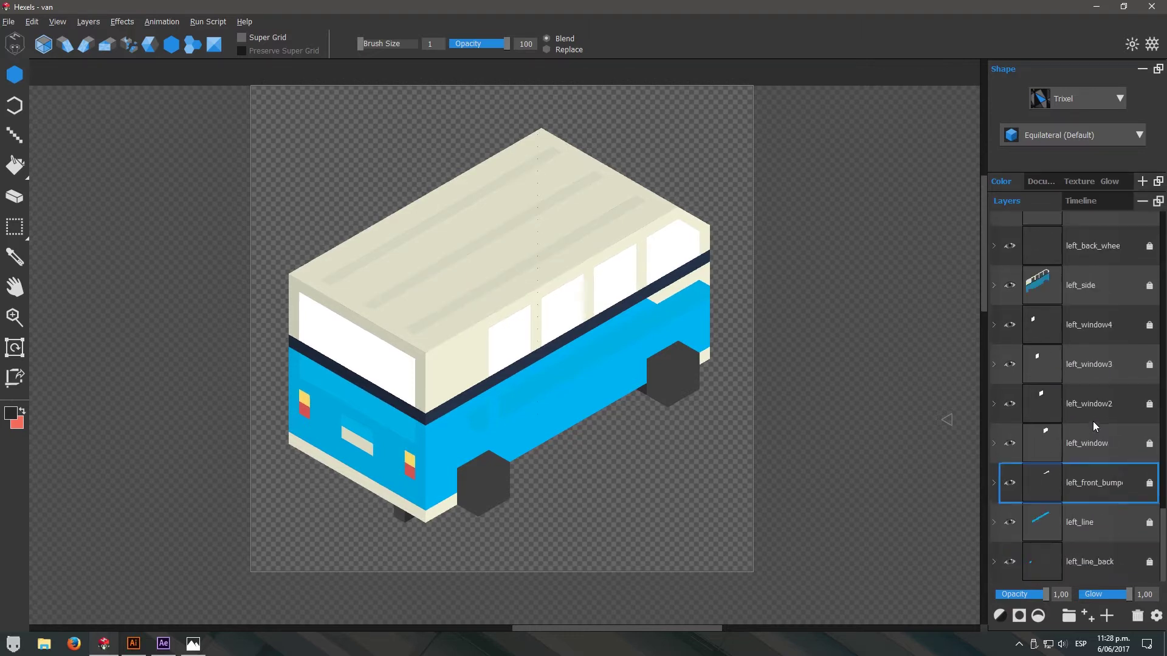
click(1101, 561)
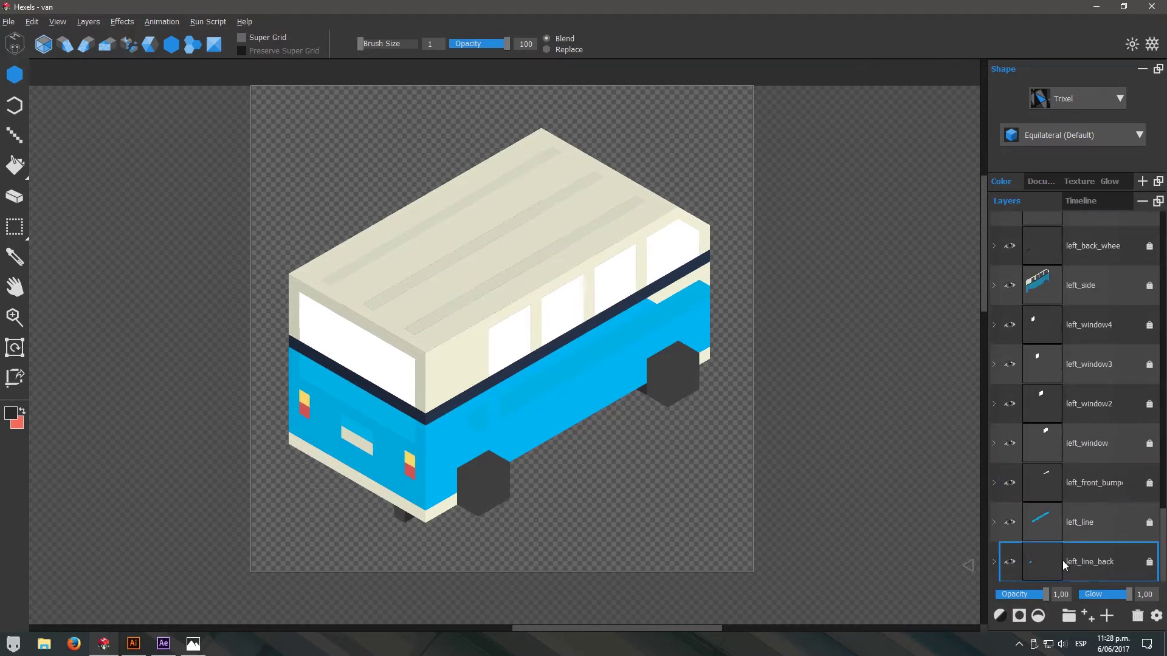
scroll(1026, 523, up, 3)
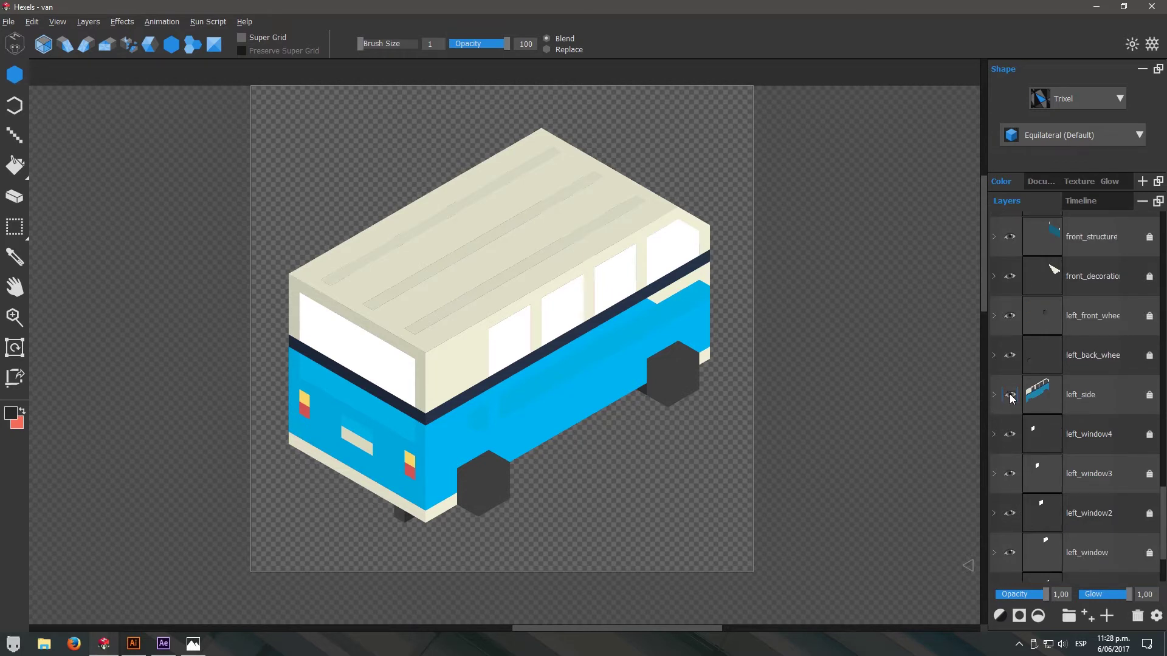
scroll(1087, 433, up, 15)
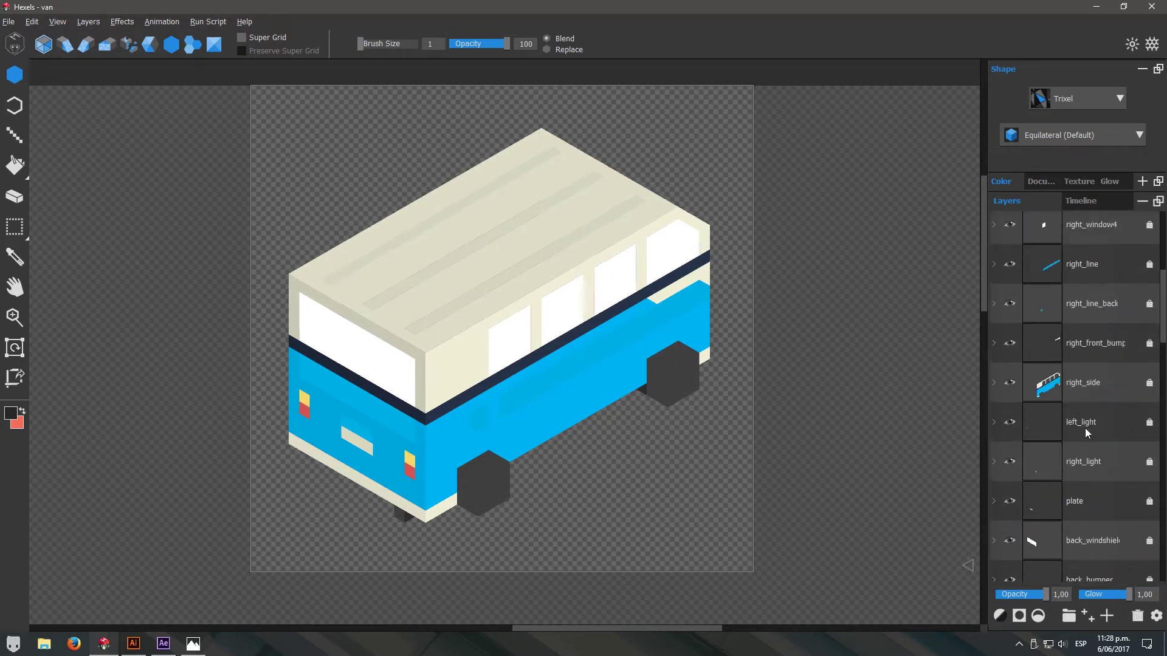
- Temporarily hide the right_side and right front bumper layers, then make both visible again
click(1007, 385)
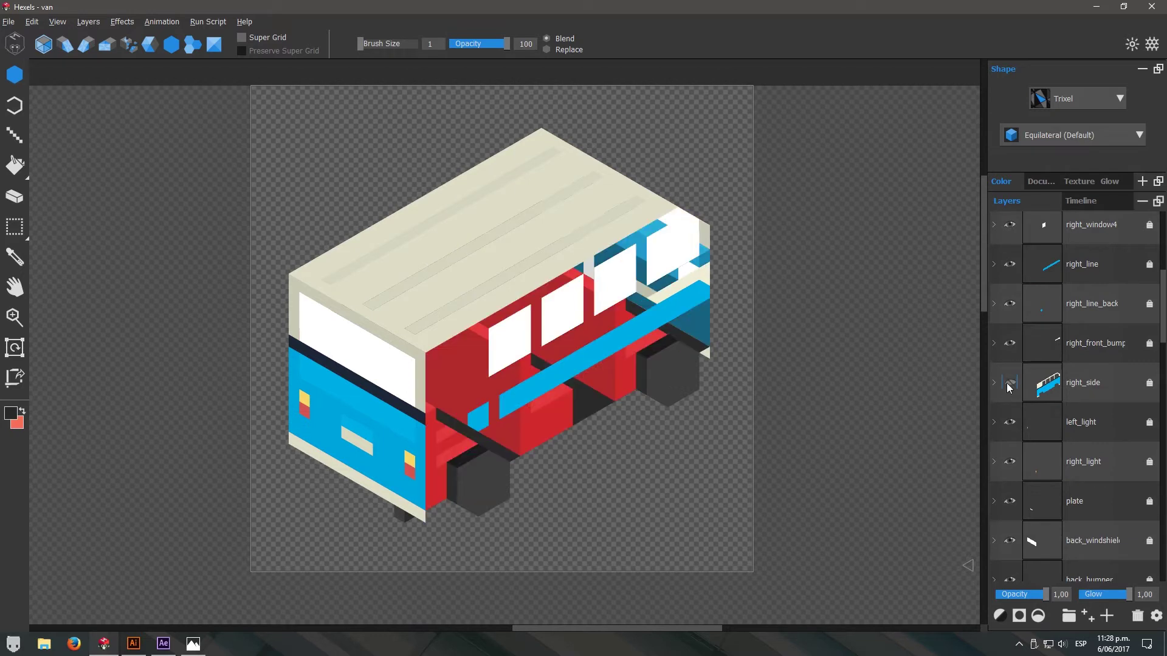
click(1012, 346)
click(1012, 345)
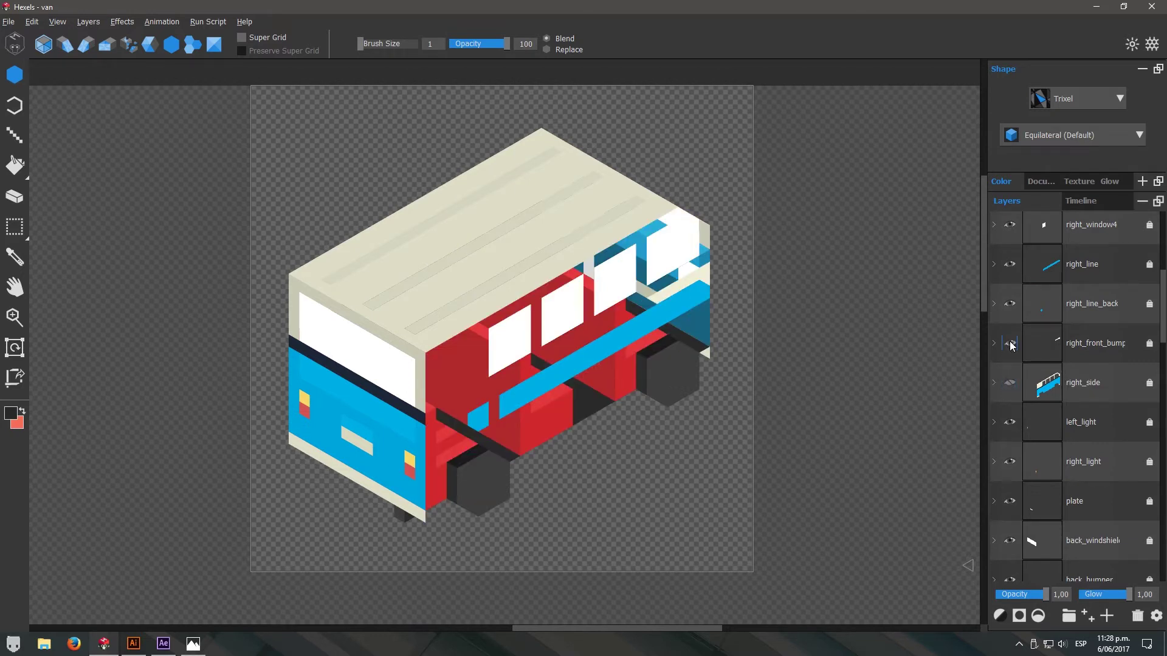
click(1011, 383)
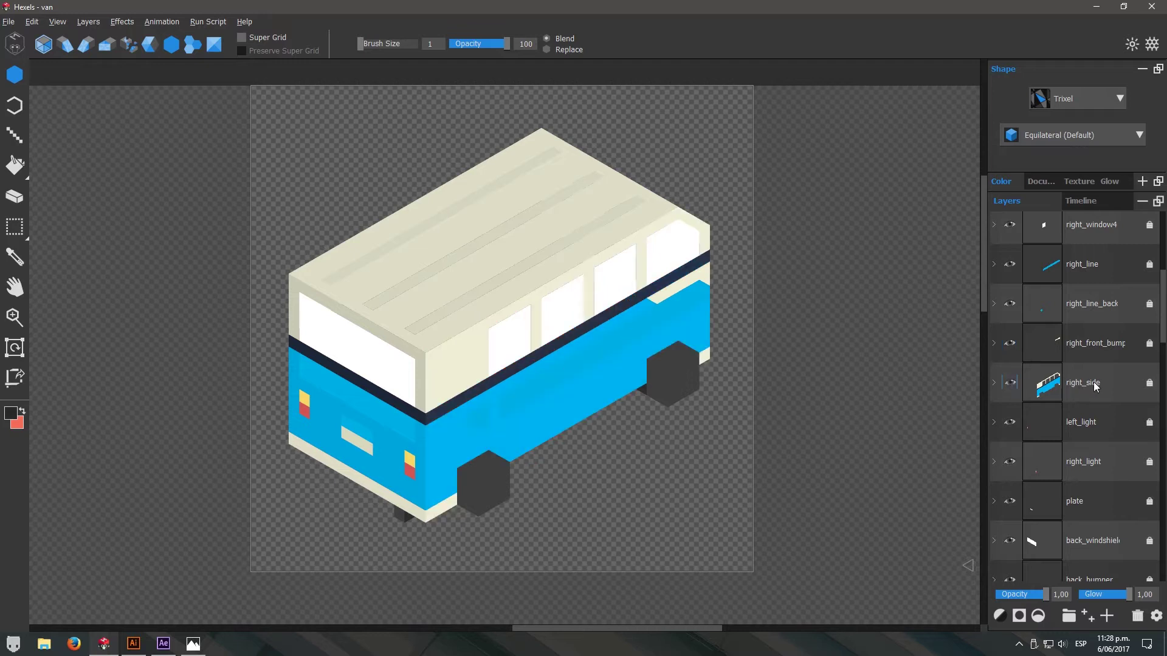
scroll(1094, 389, up, 5)
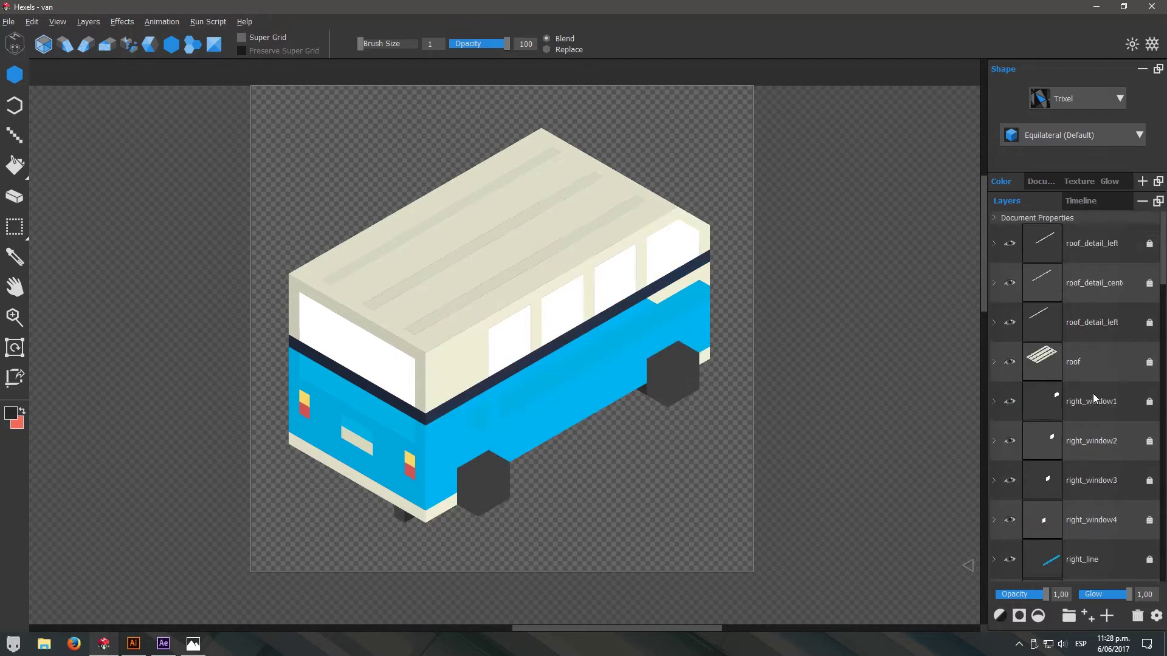
click(8, 22)
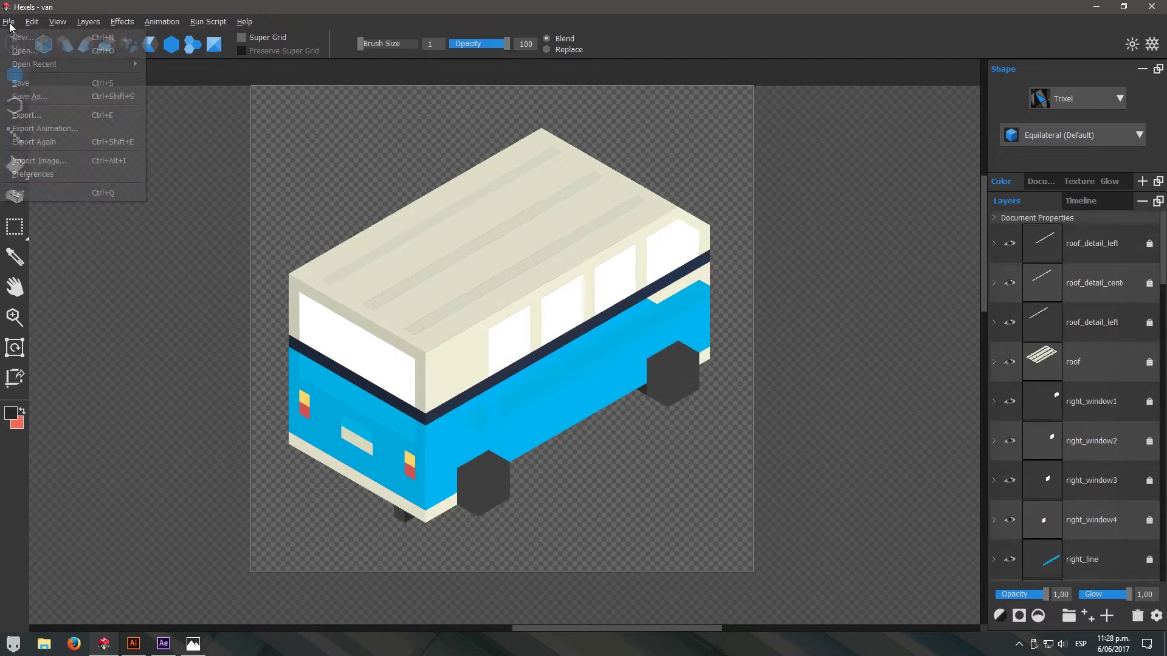
- Export the van to the desktop as van.svg at resolution 20 and place the file beside the others
click(35, 115)
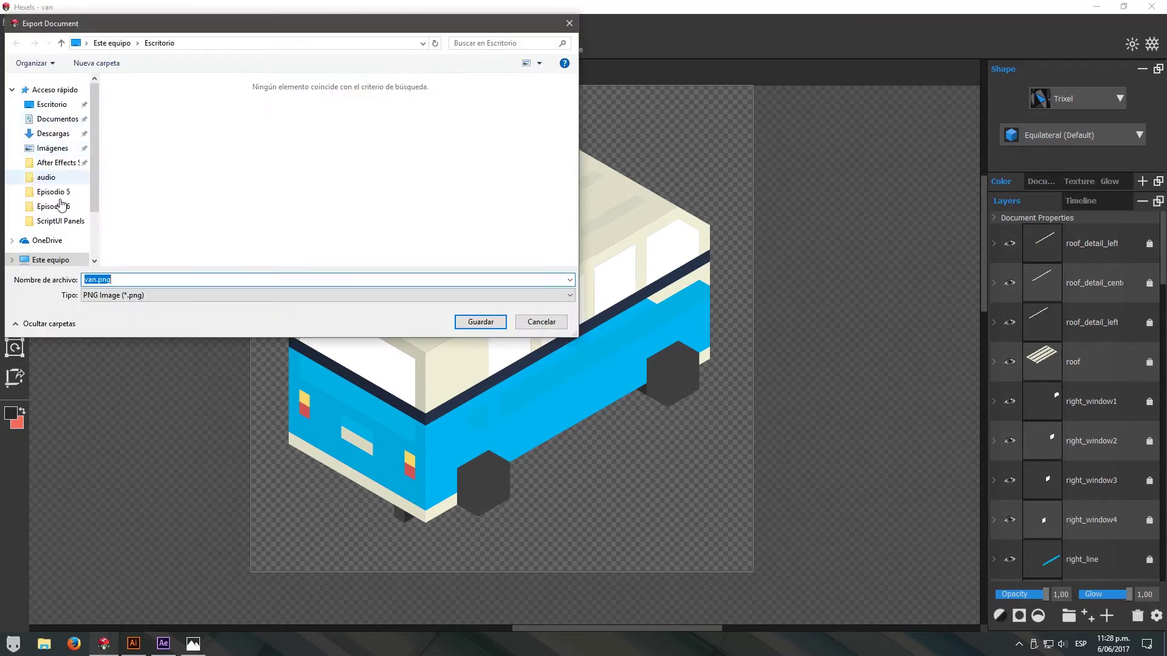
click(139, 295)
click(119, 338)
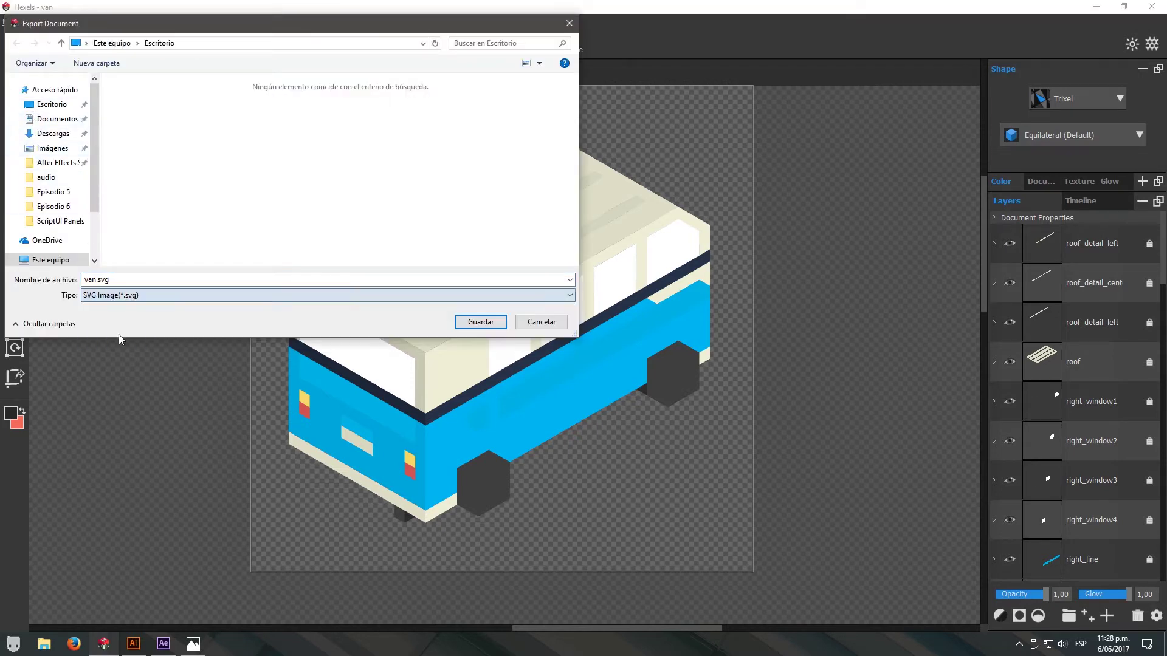
click(480, 322)
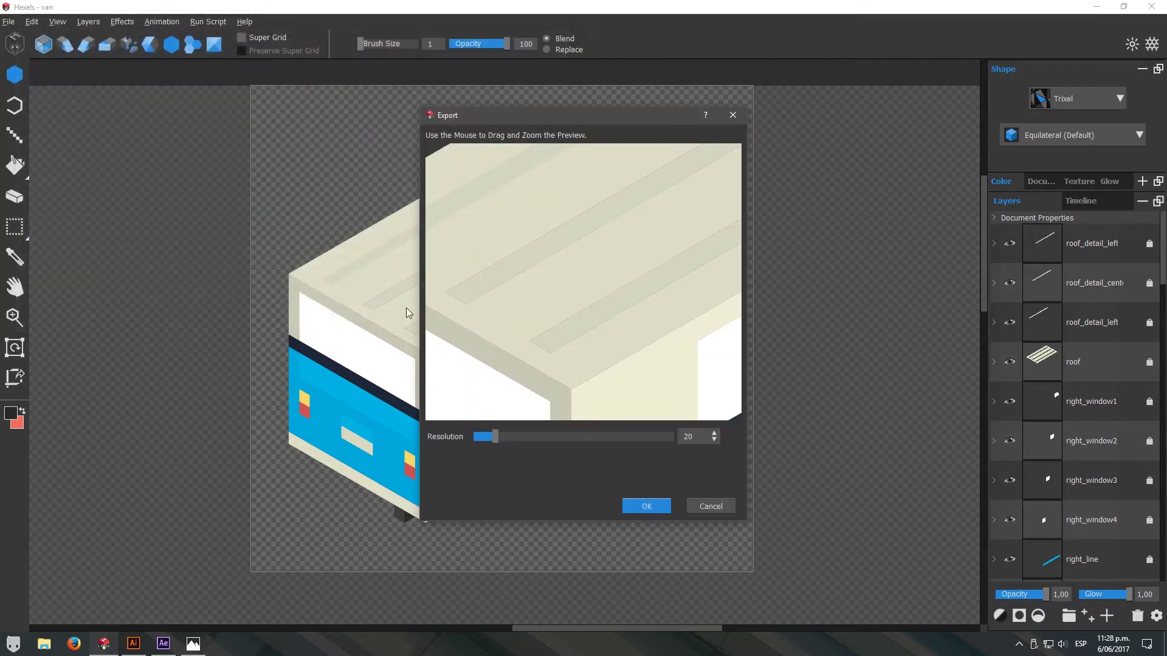
scroll(584, 271, down, 3)
scroll(481, 277, up, 3)
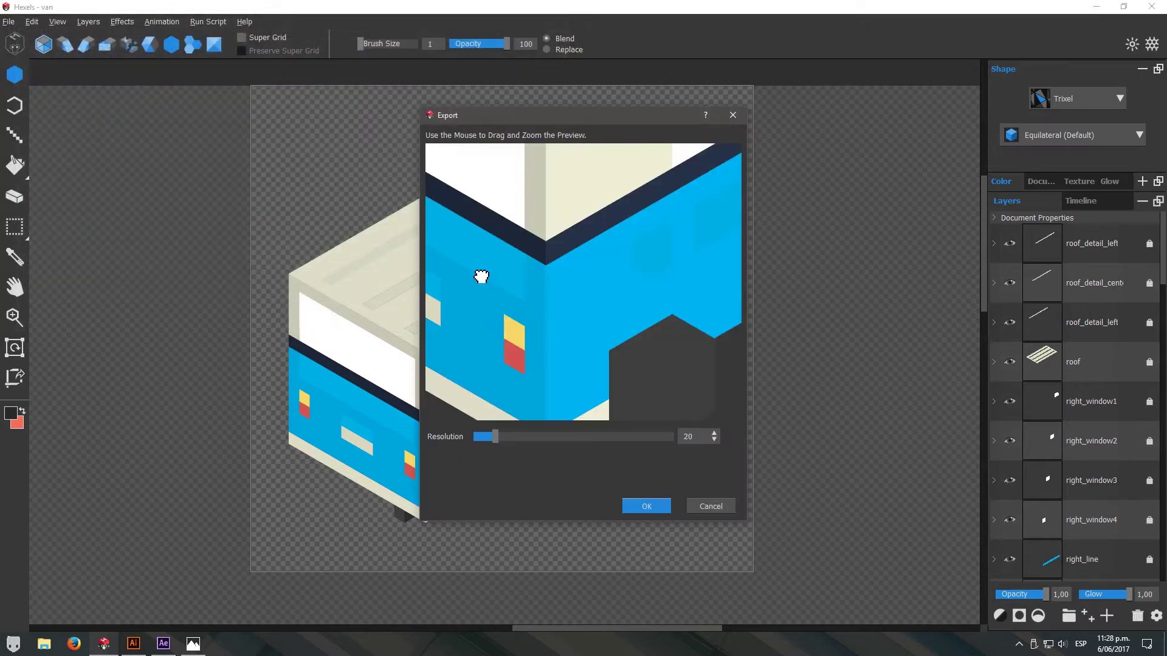
click(649, 508)
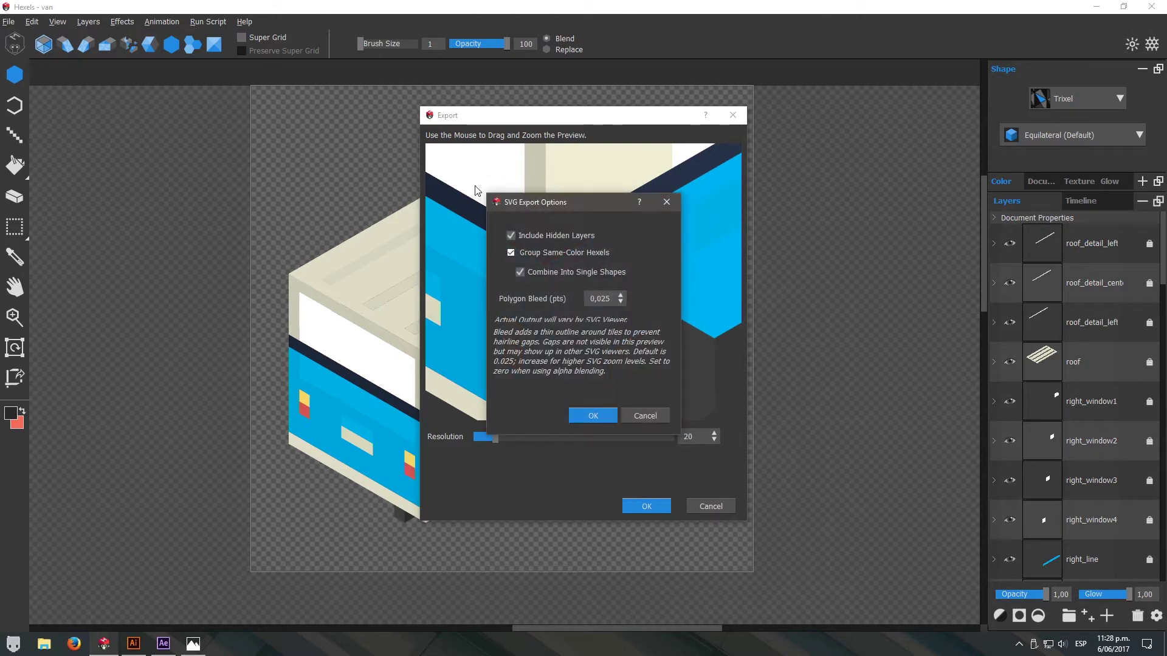
click(594, 417)
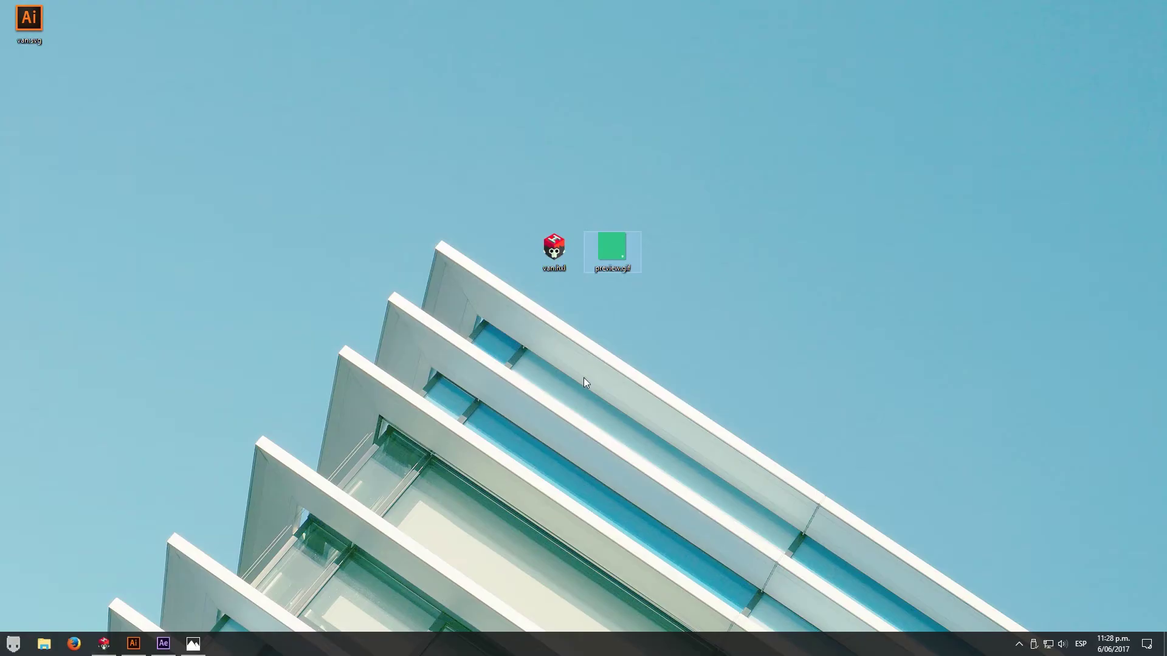
drag(29, 19, 671, 252)
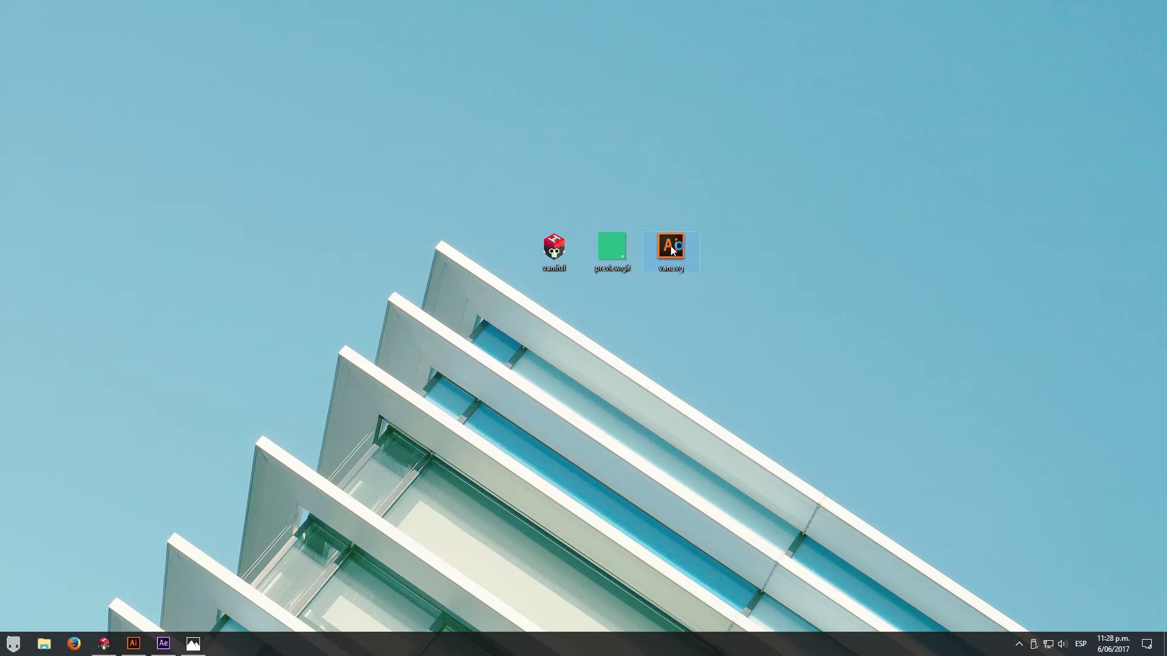
- Open van.svg in a maximized Illustrator window and zoom out until the van artwork is visible
double_click(670, 246)
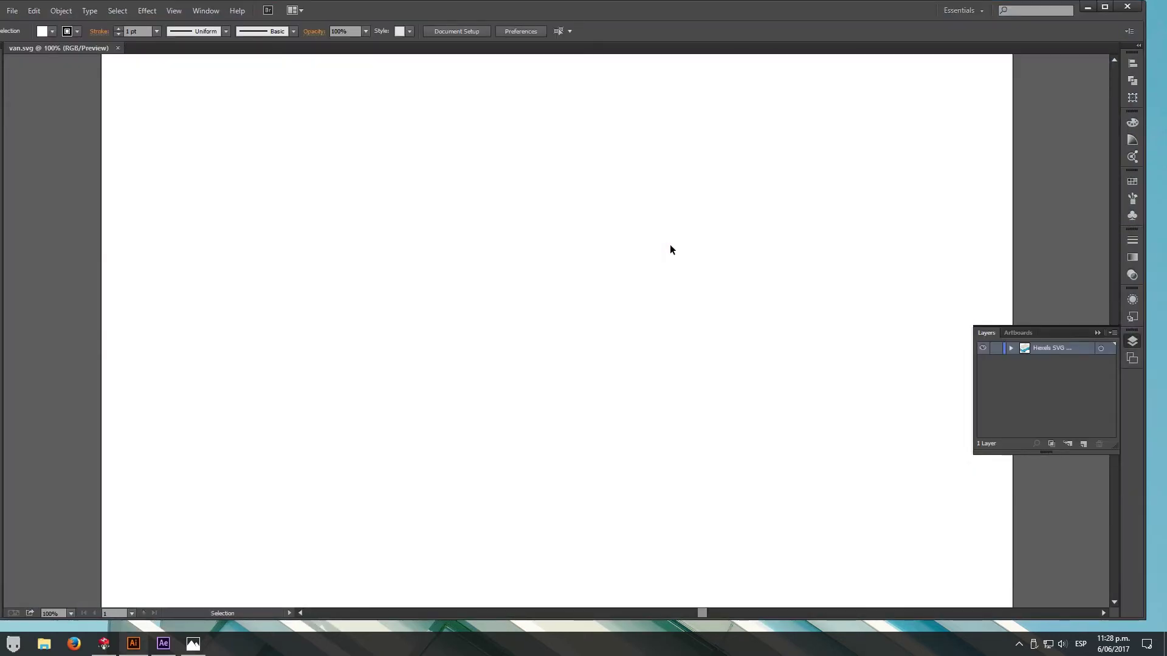
alt+click(643, 265)
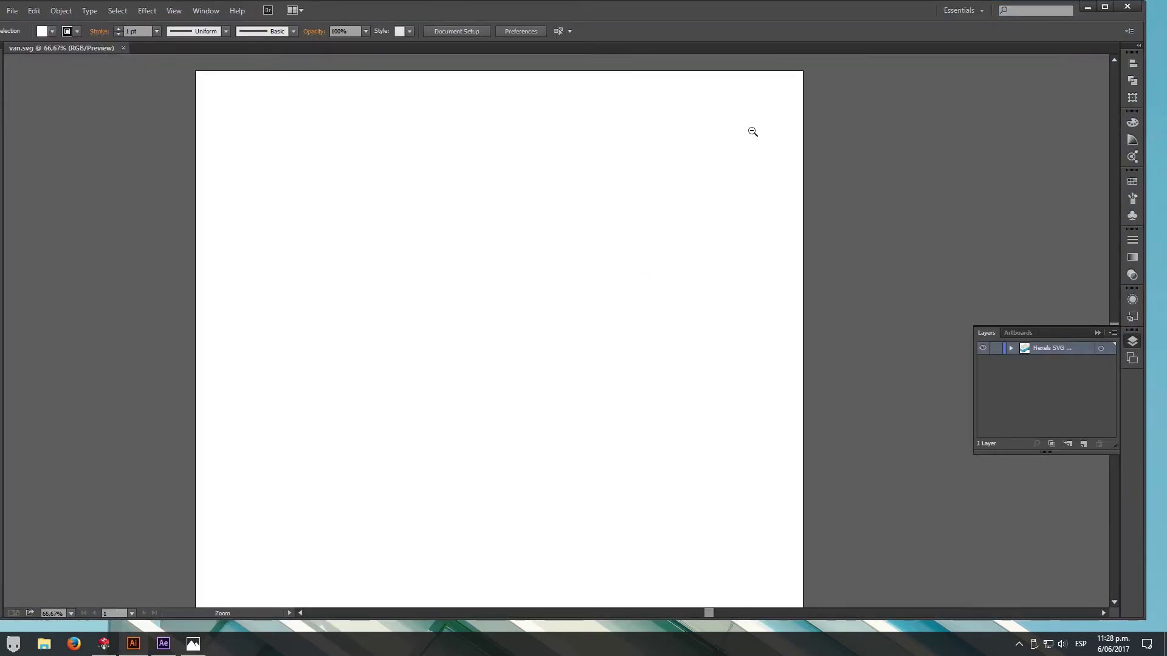
click(1104, 7)
alt+click(619, 316)
alt+click(618, 316)
alt+click(618, 321)
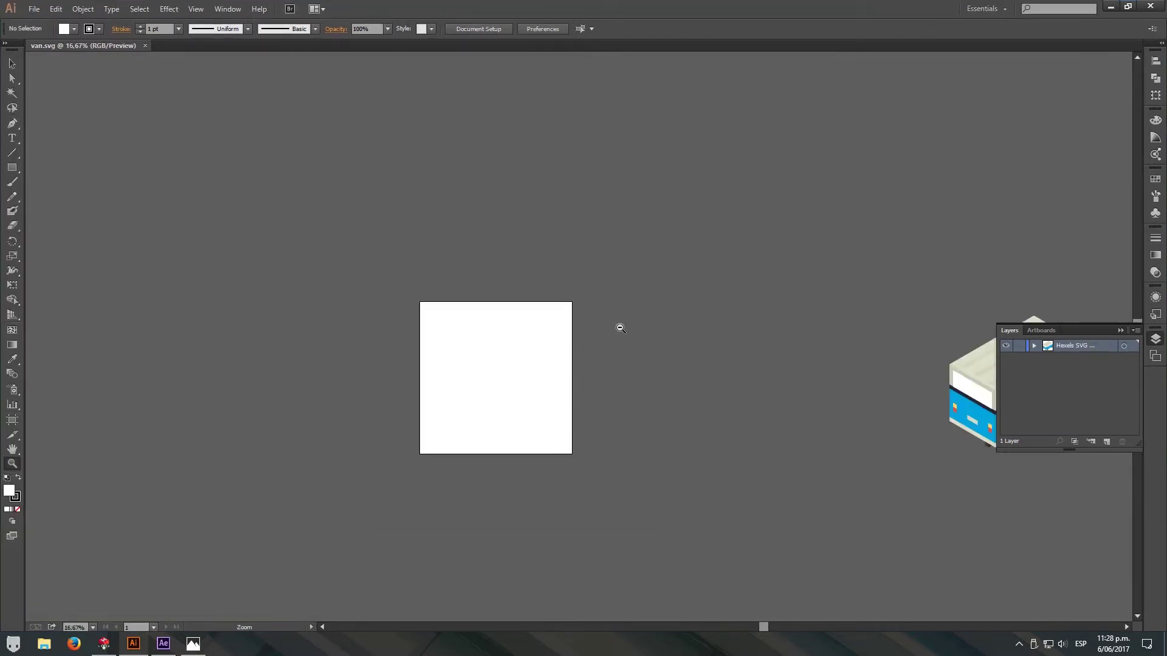
alt+click(621, 330)
drag(717, 347, 579, 347)
- Move the van group onto the artboard, zoom to 50%, and nudge it 30 px down
key(v)
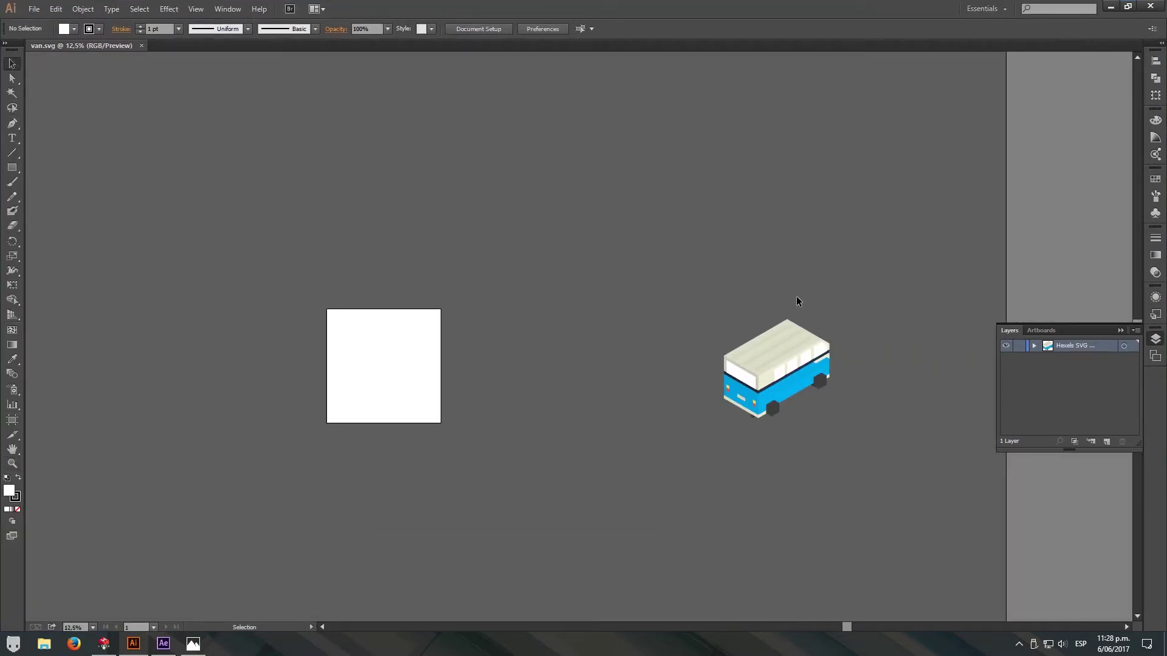
drag(891, 281, 711, 454)
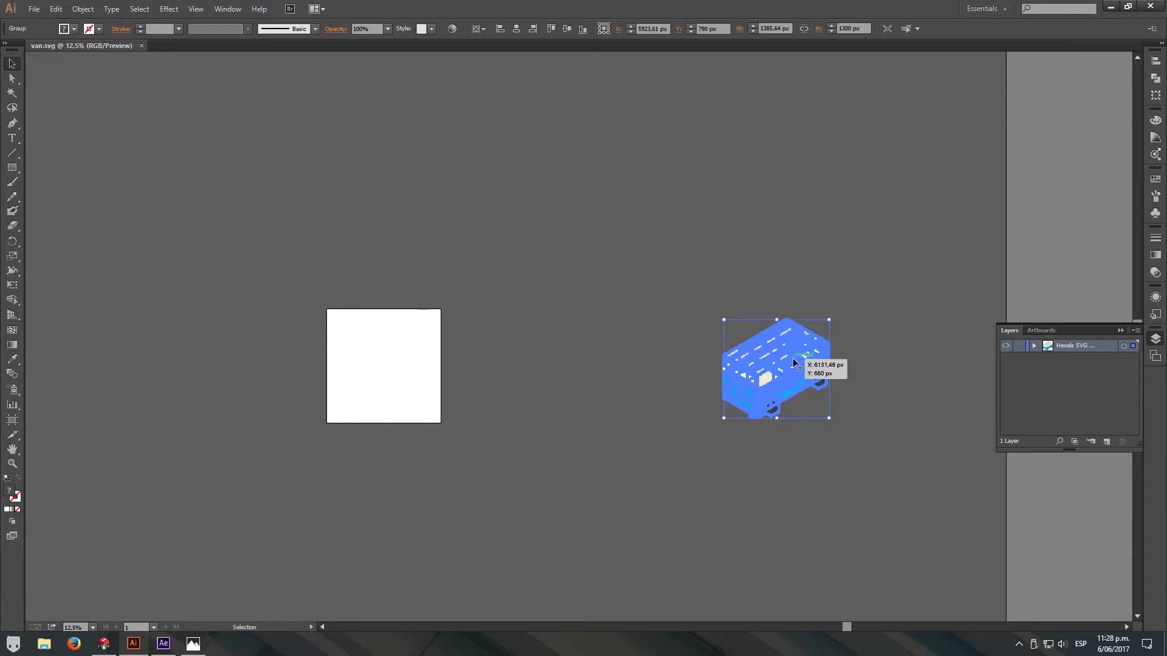
drag(795, 360, 398, 359)
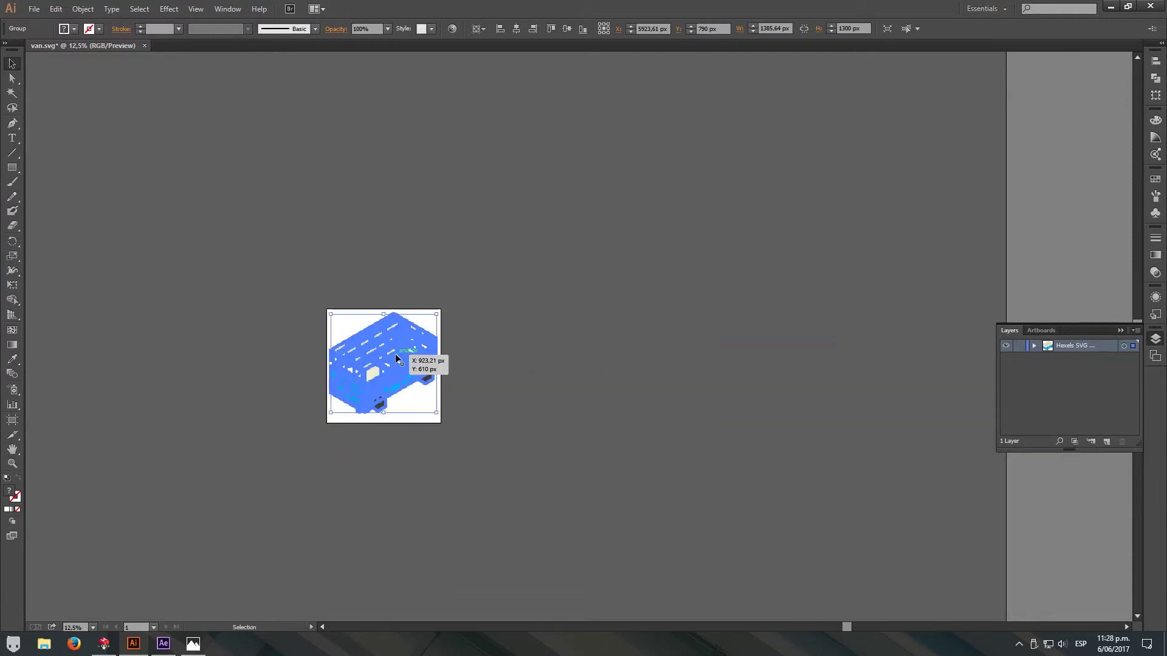
key(z)
drag(311, 295, 502, 450)
click(502, 449)
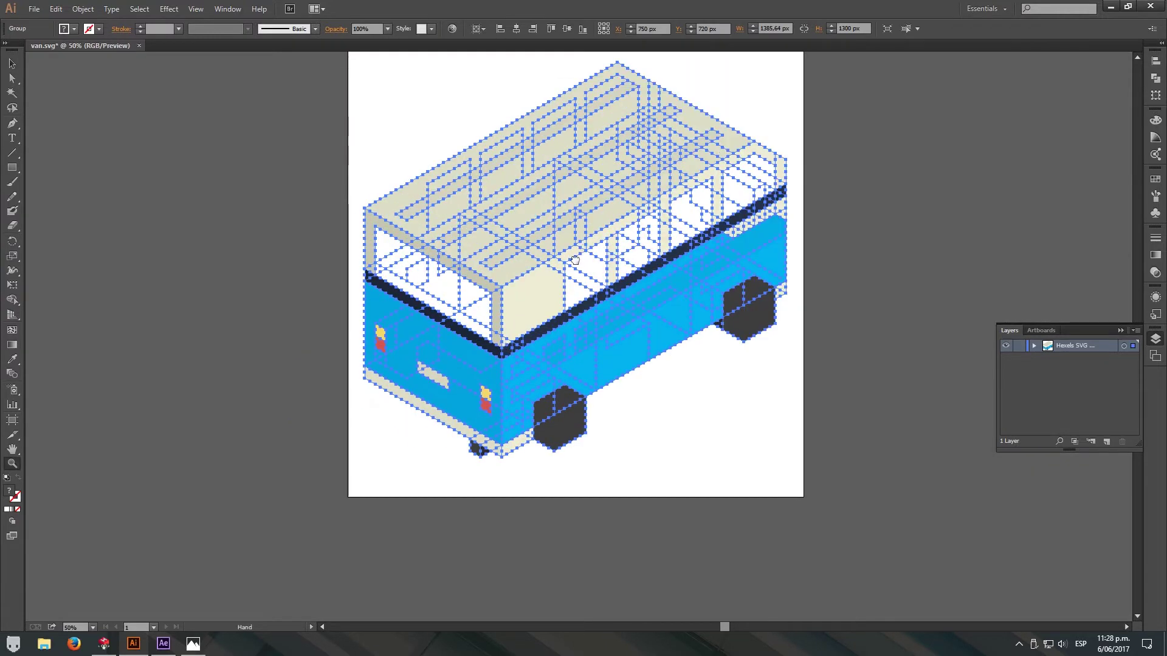
click(12, 63)
drag(518, 281, 519, 290)
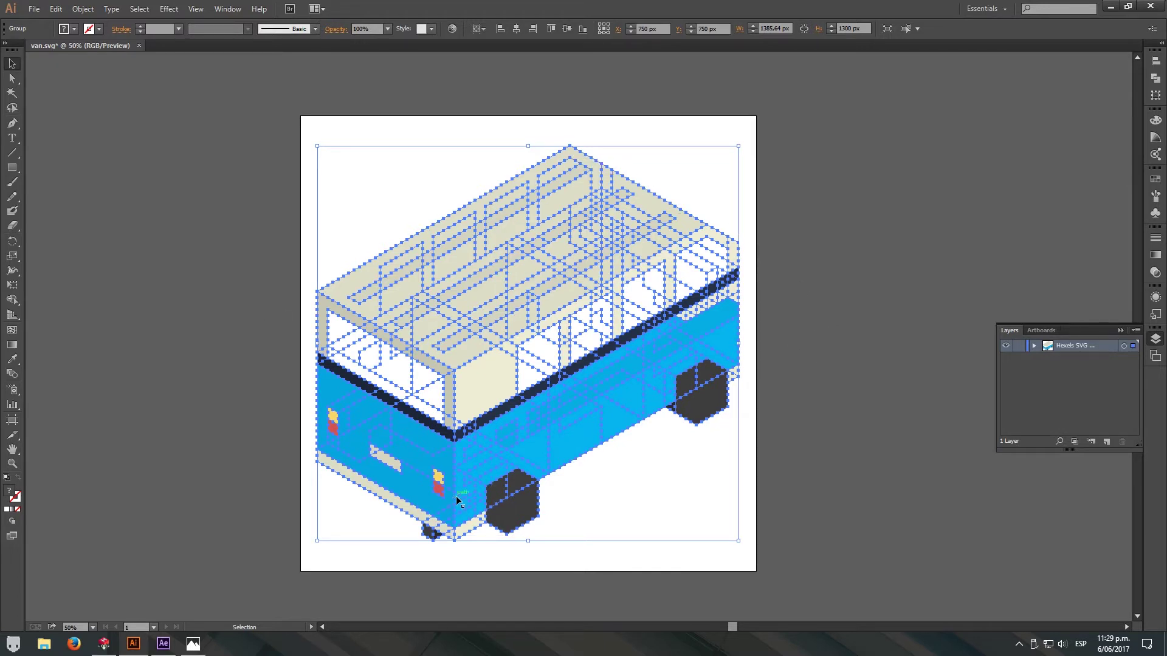
- Simplify the van paths with Straight Lines at a 56° angle threshold, then deselect the van
click(82, 8)
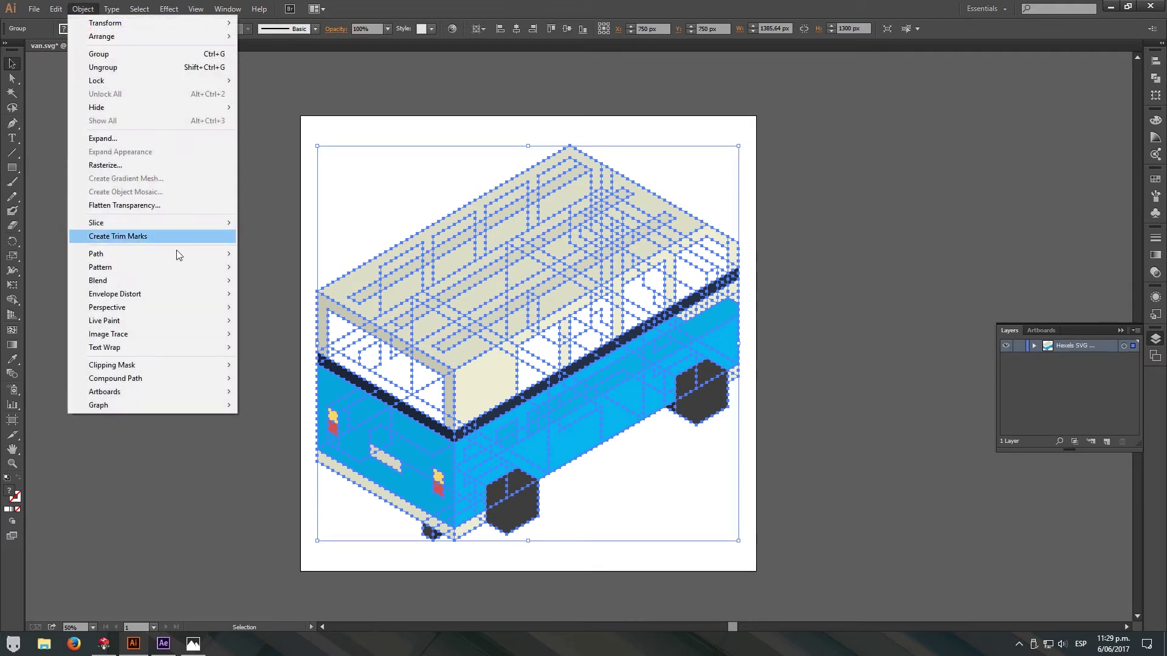
mouse_move(220, 254)
click(280, 316)
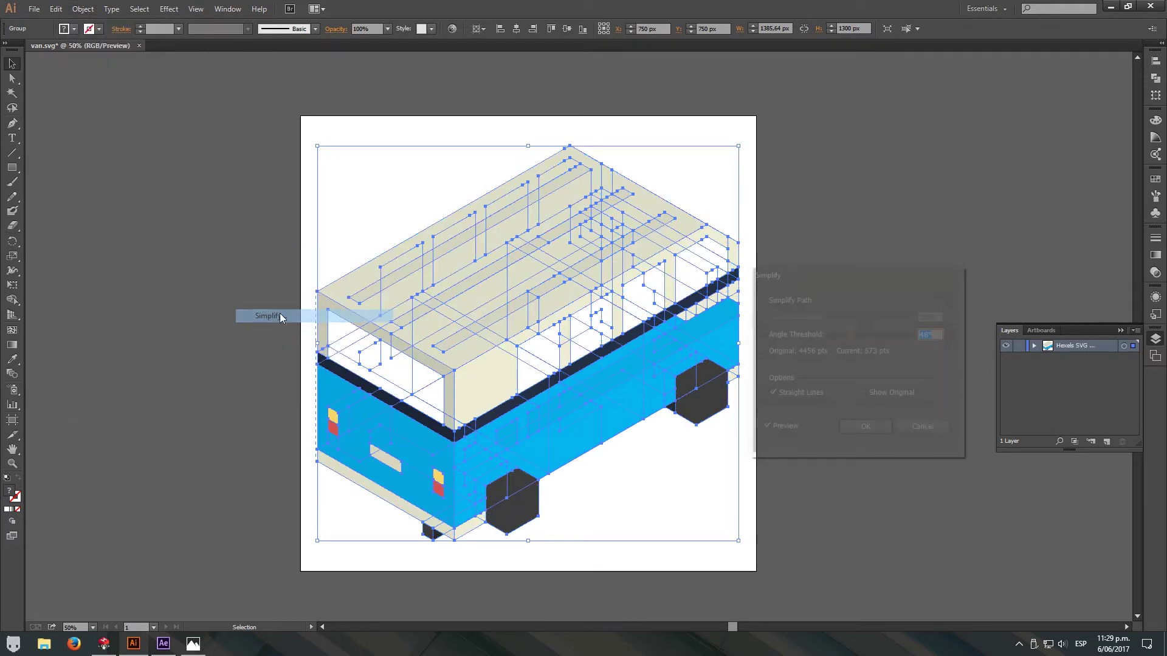
click(773, 395)
click(772, 395)
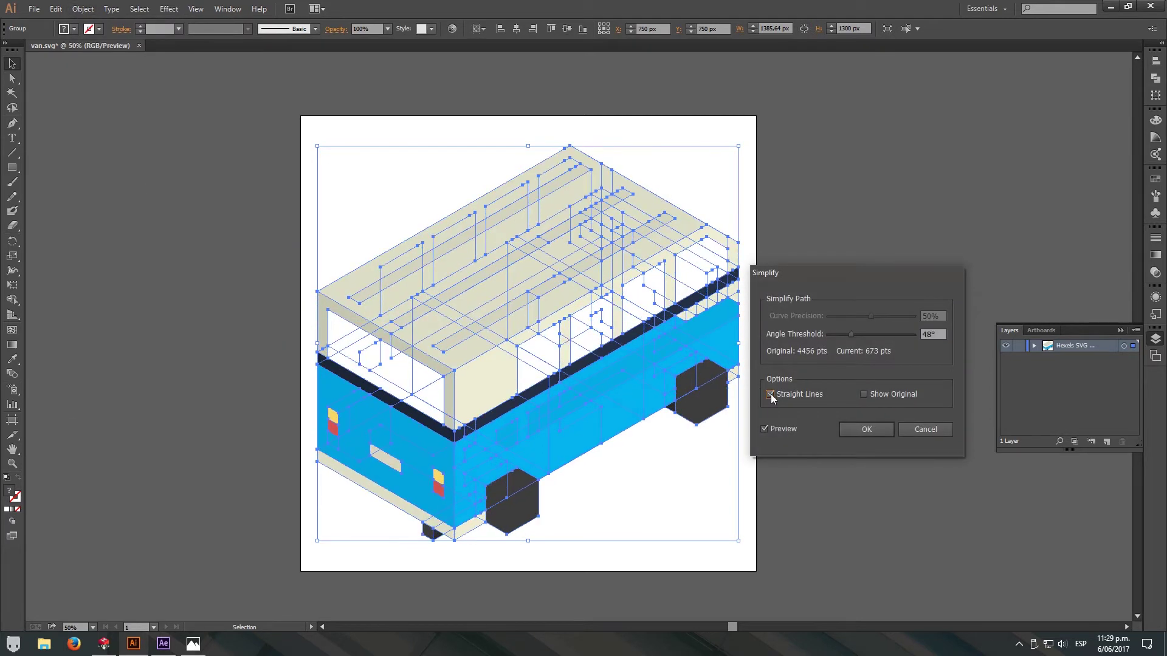
drag(849, 336, 860, 340)
click(866, 429)
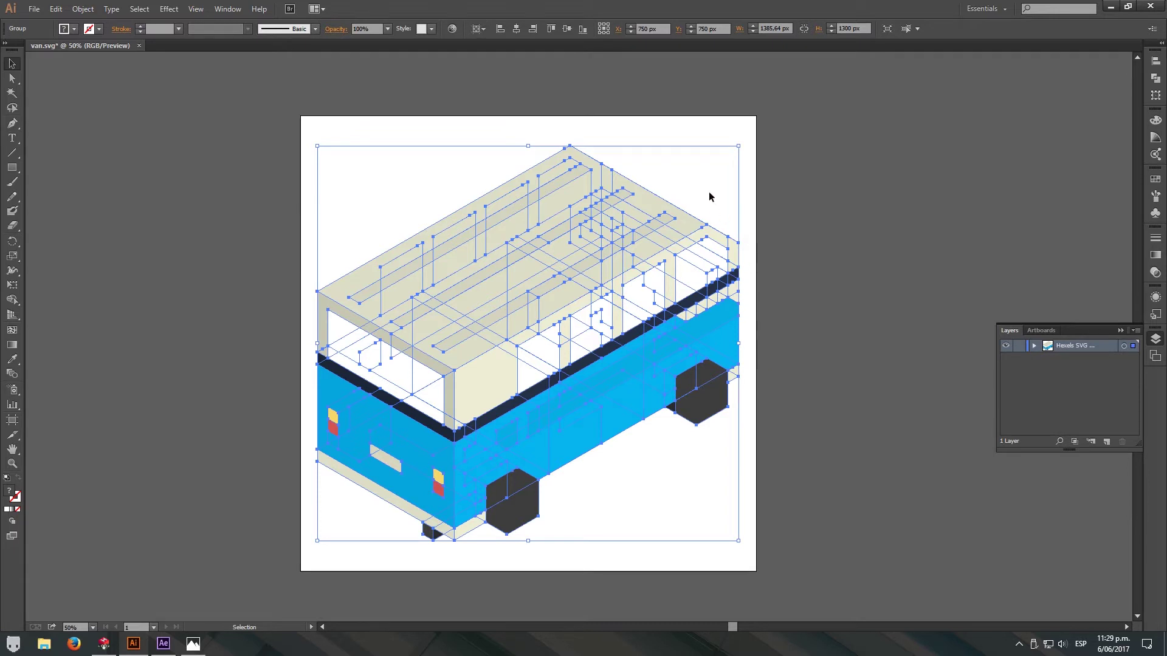
click(776, 369)
click(636, 193)
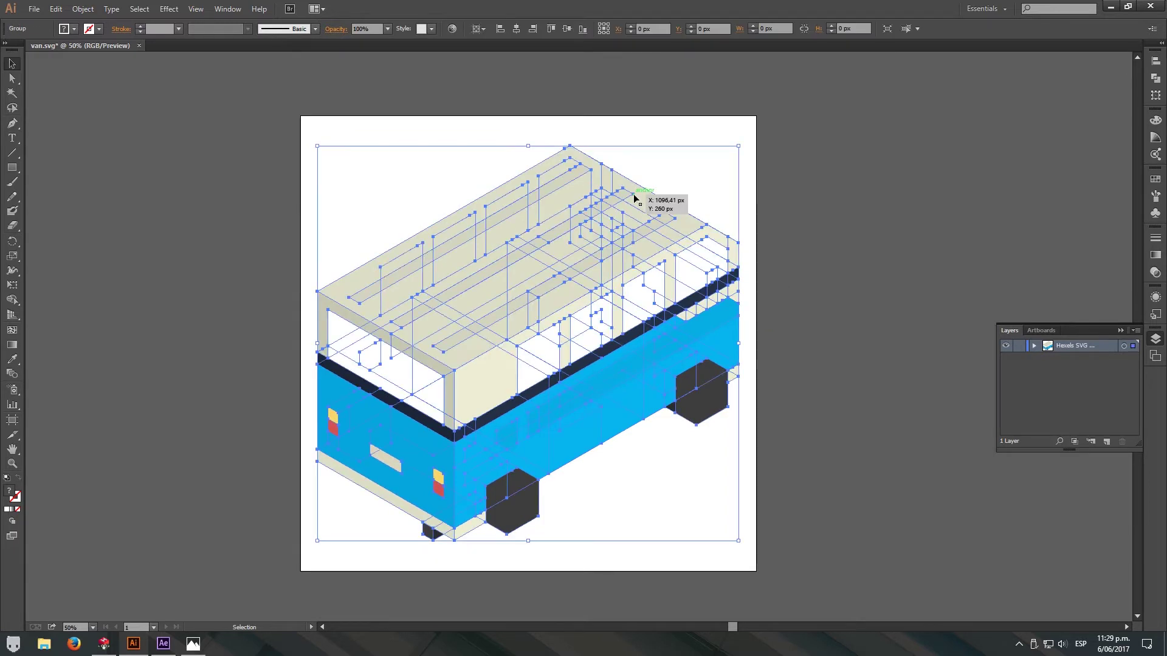
click(832, 222)
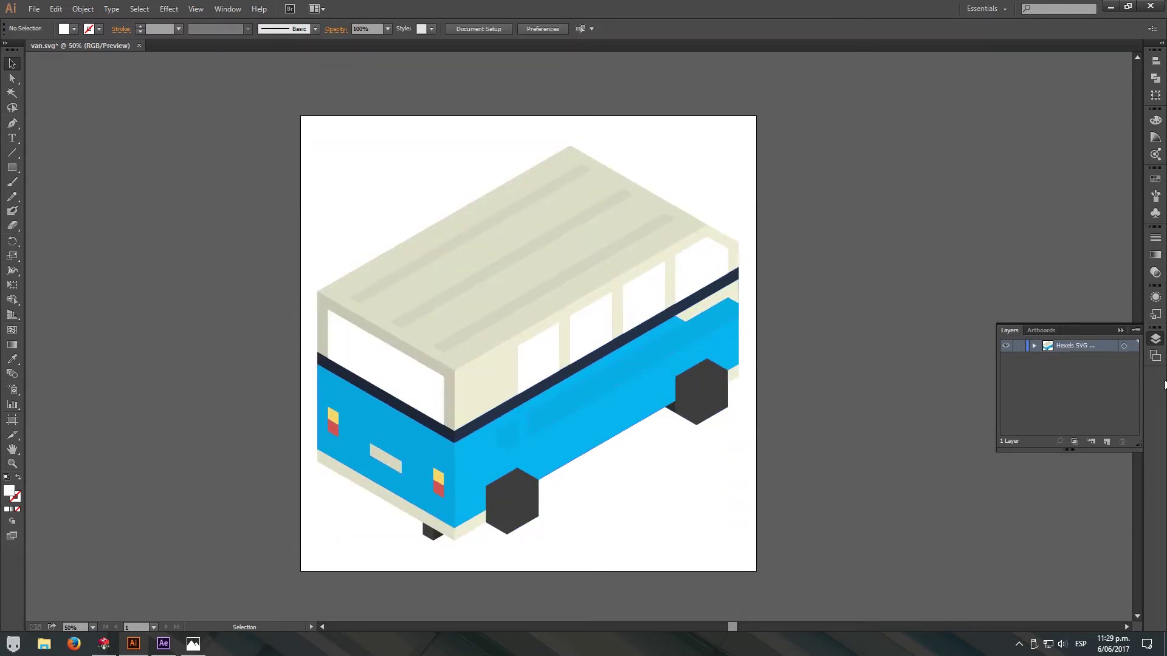
- Expand the Hexels export layer and Root group, and drag the van pieces up out of Root
click(1034, 346)
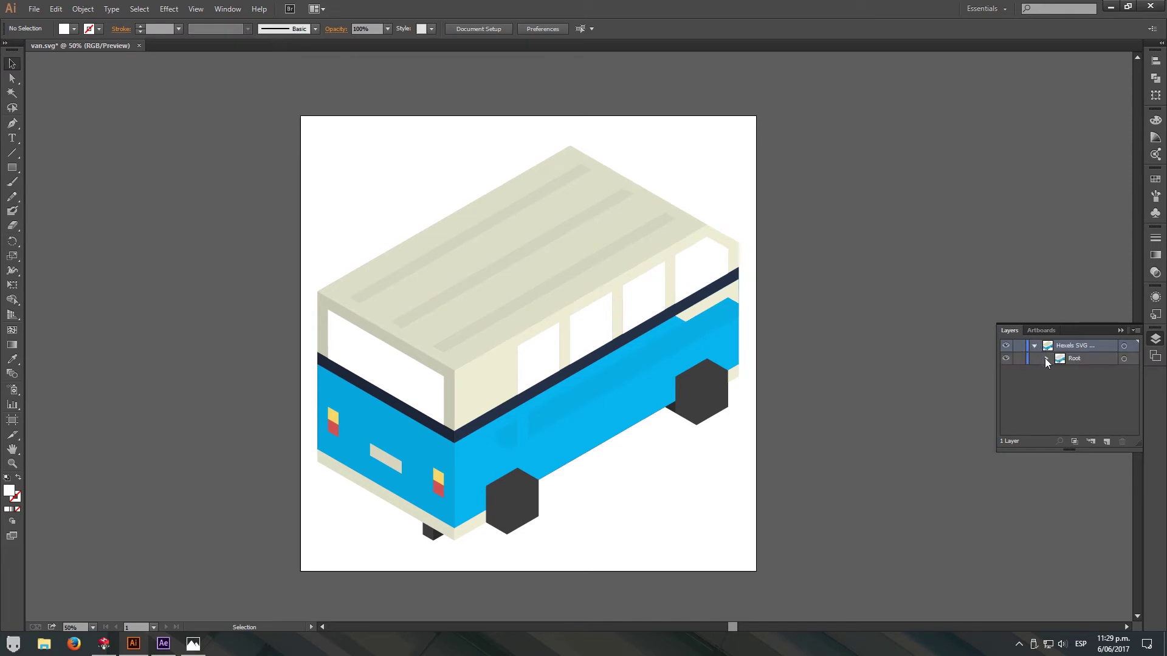
click(1046, 359)
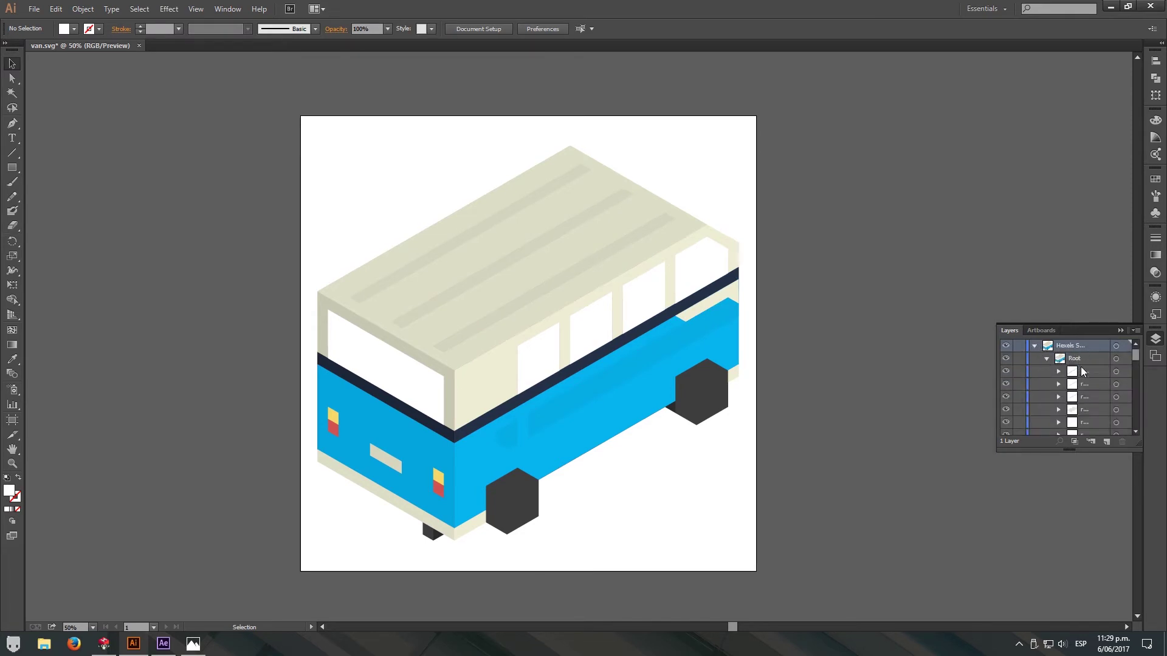
scroll(1088, 384, down, 10)
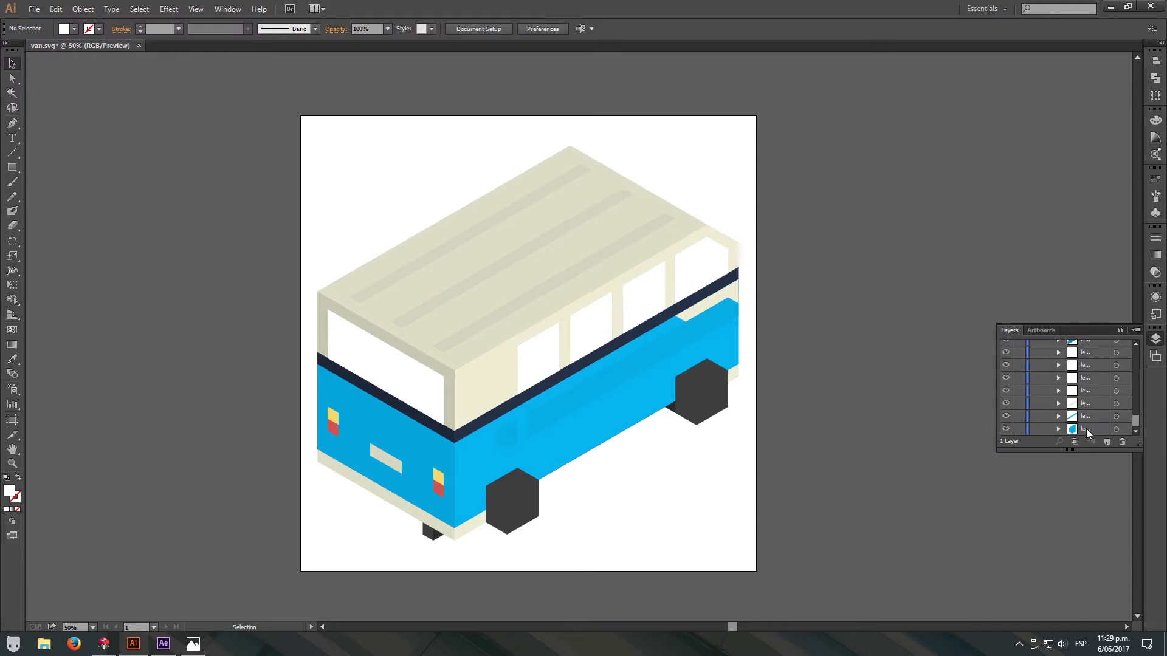
shift+click(1086, 428)
scroll(1083, 424, up, 5)
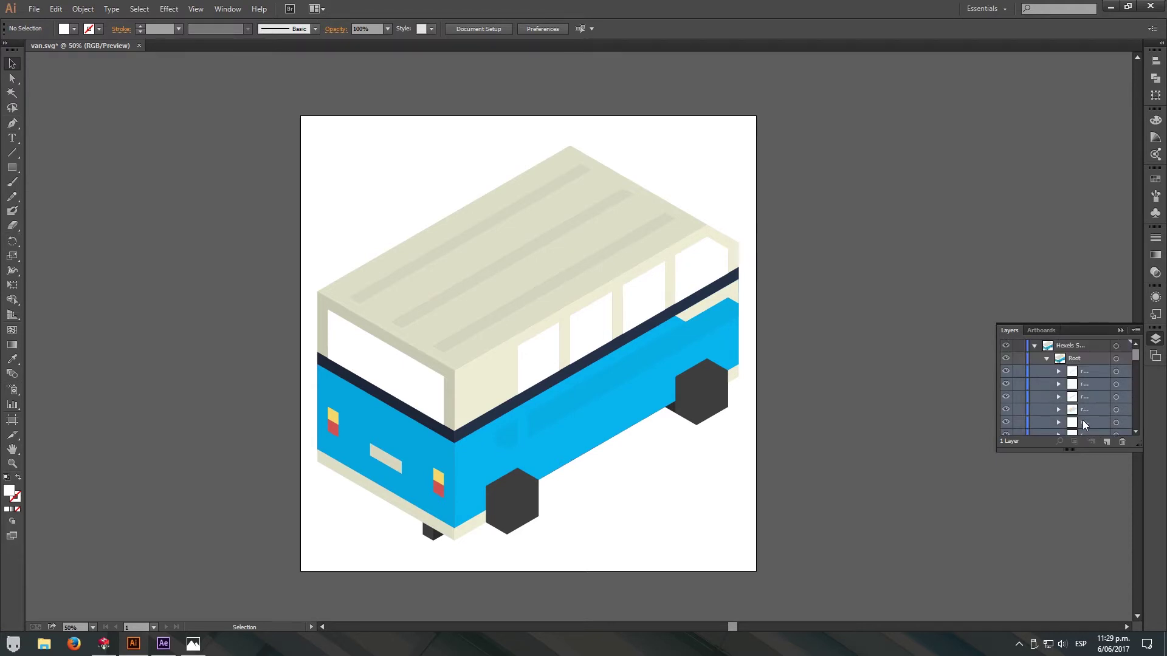
drag(1085, 378, 1085, 352)
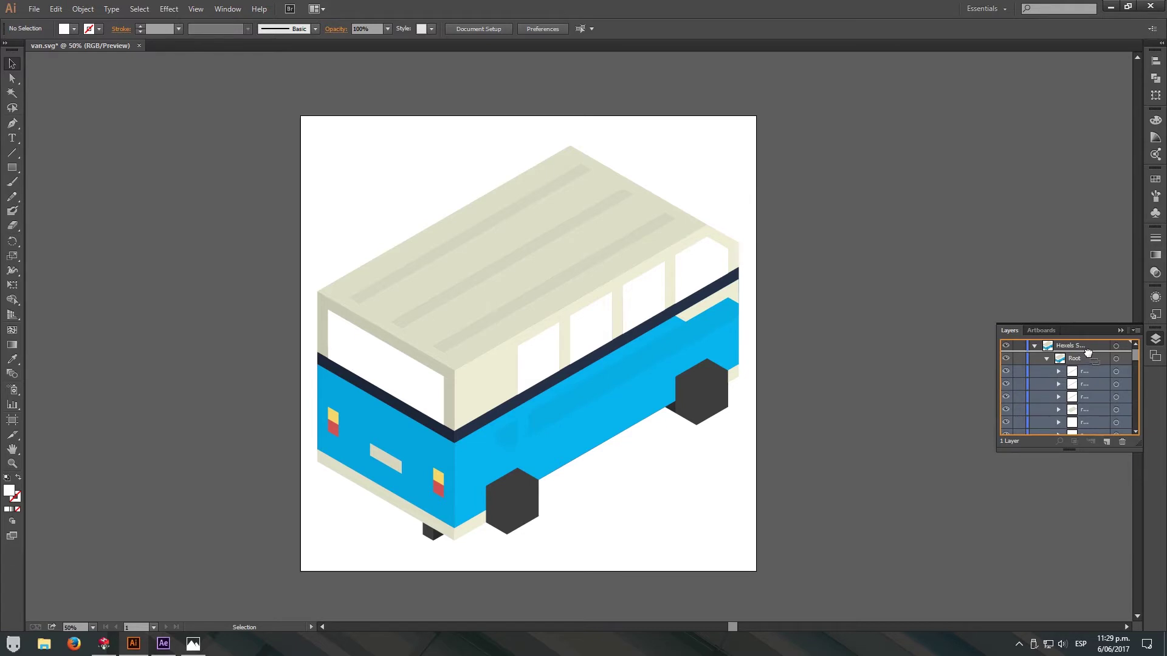
drag(1087, 353, 1090, 357)
- Select the pieces from the first roof piece to the last left-side piece and move them to top level
click(1088, 360)
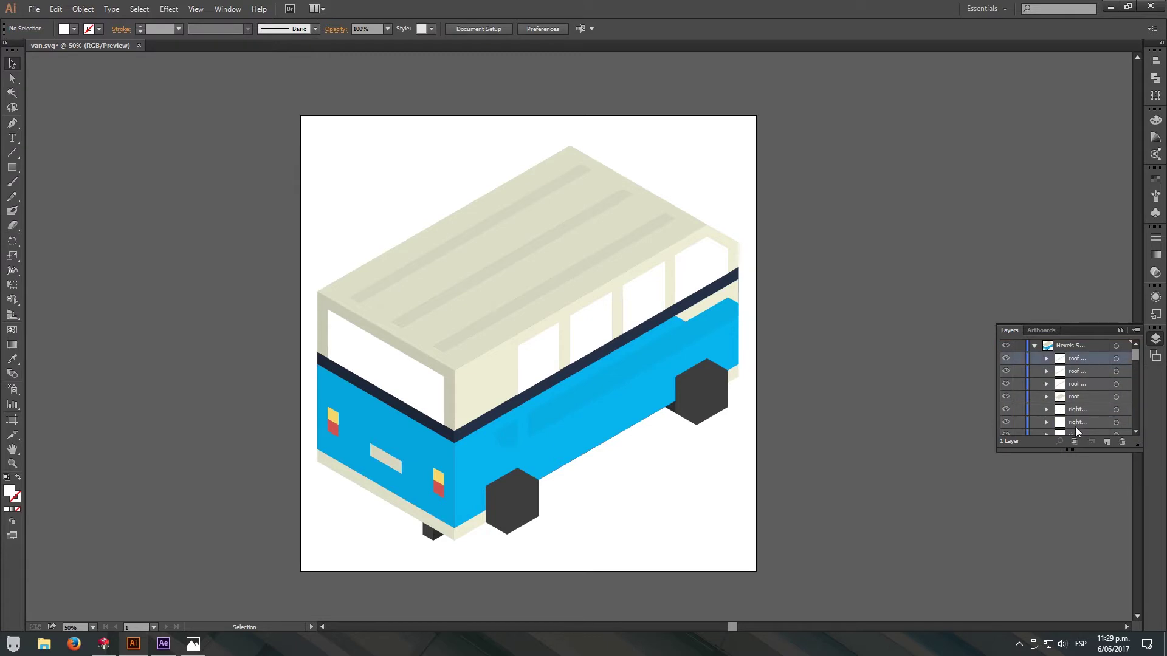
scroll(1074, 427, down, 10)
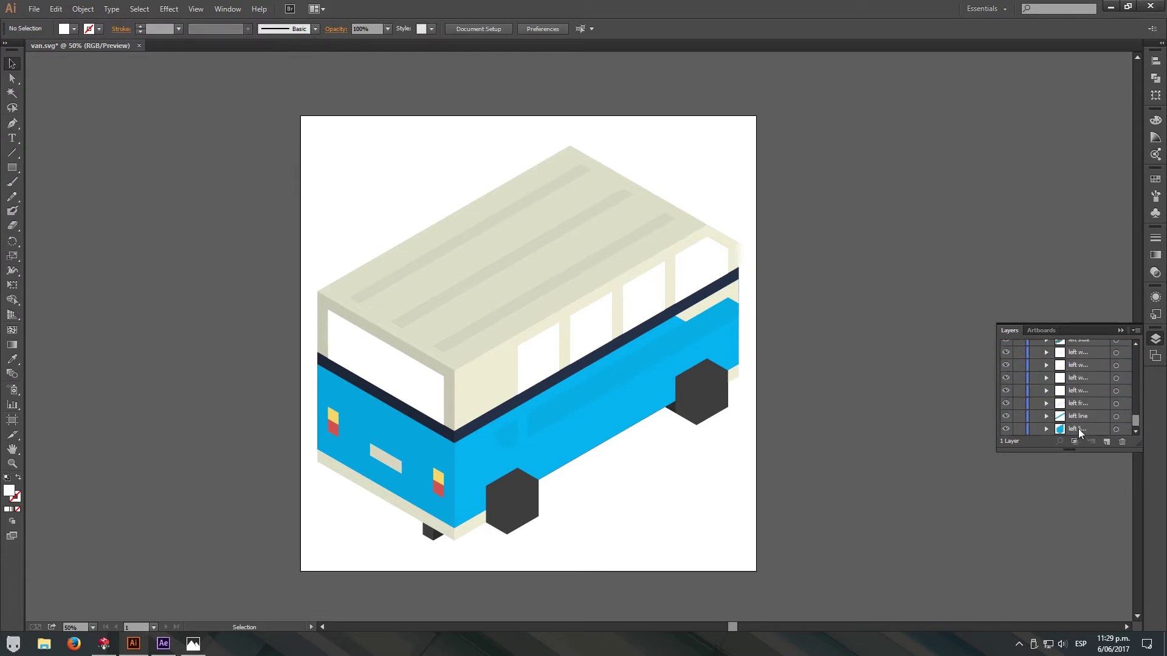
shift+click(1078, 429)
scroll(1076, 428, up, 10)
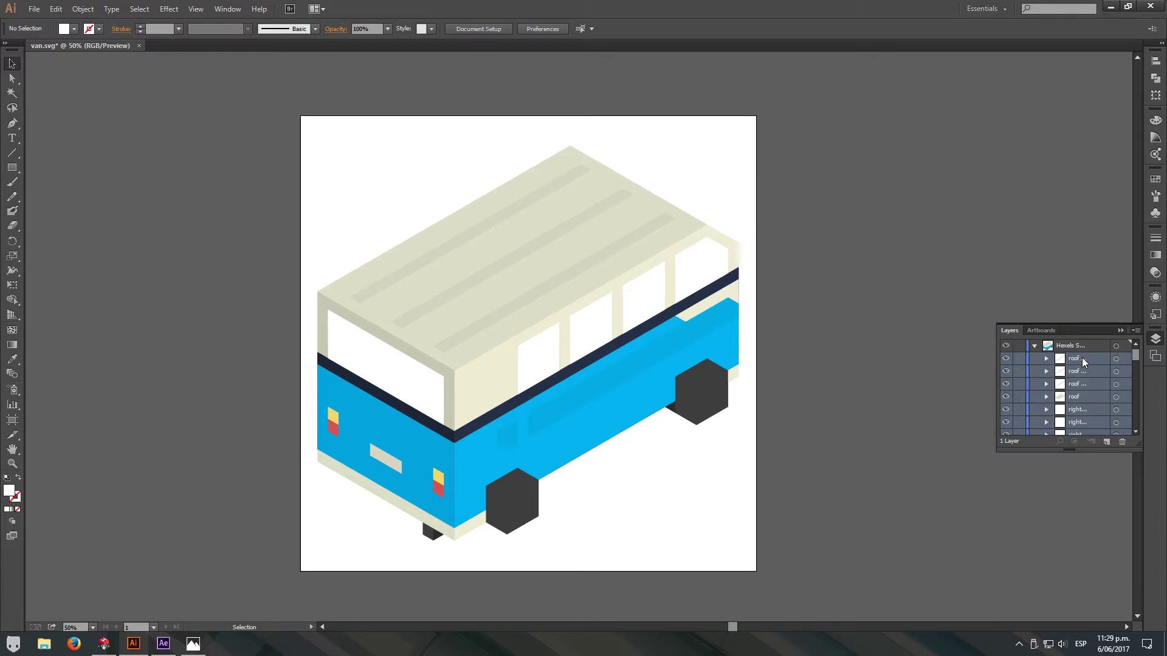
drag(1082, 359, 1070, 344)
- Apply Release to Layers (Sequence) to the Hexels export layer to create numbered piece layers
click(1068, 347)
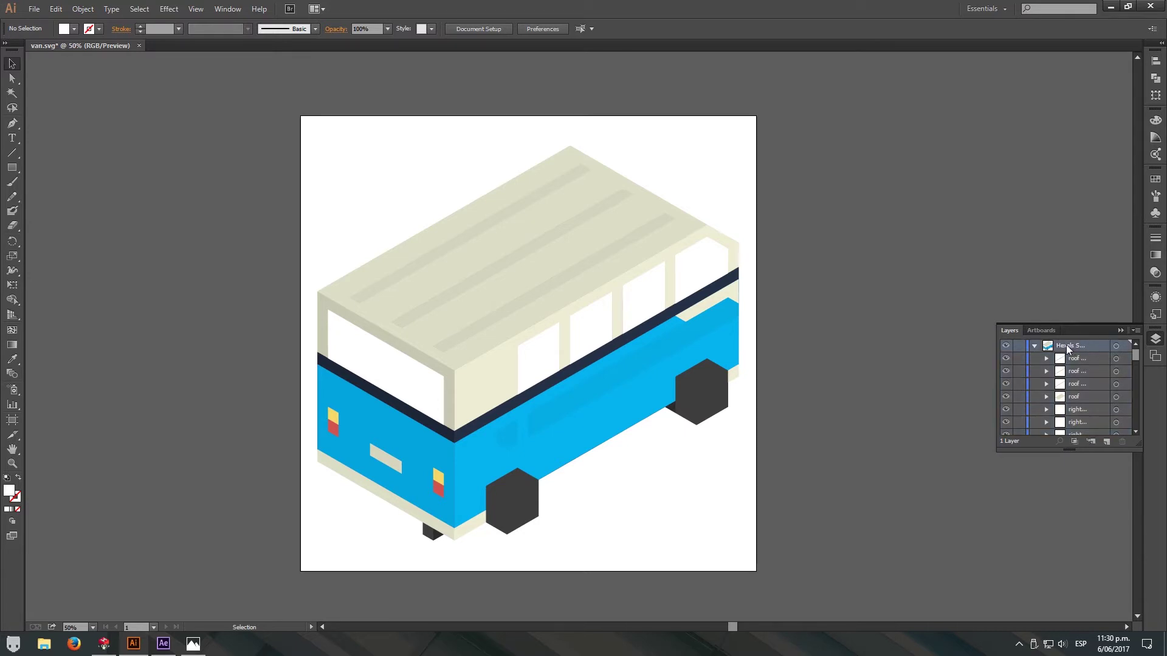
click(1035, 345)
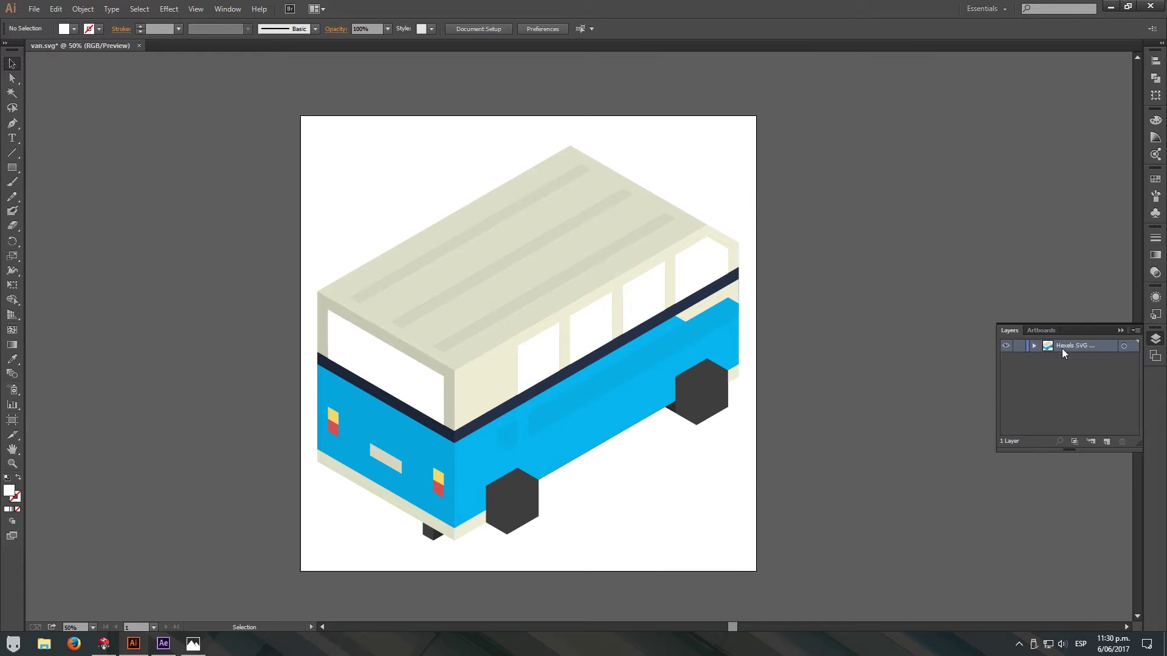
click(1034, 345)
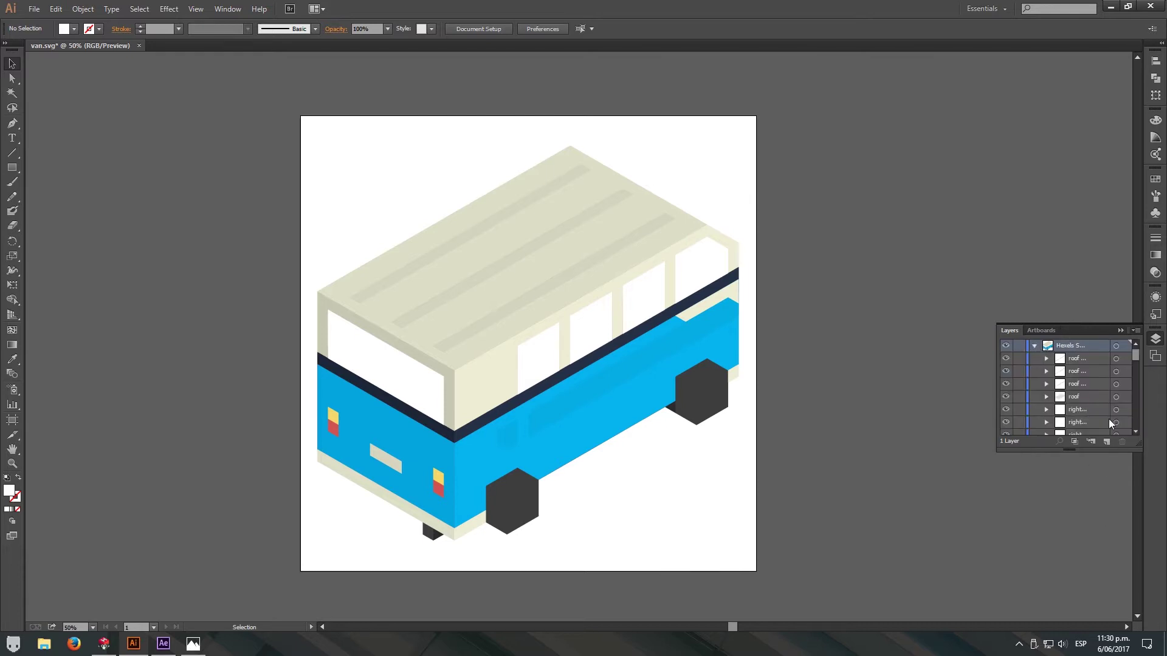
scroll(1100, 411, down, 1)
scroll(1092, 400, up, 2)
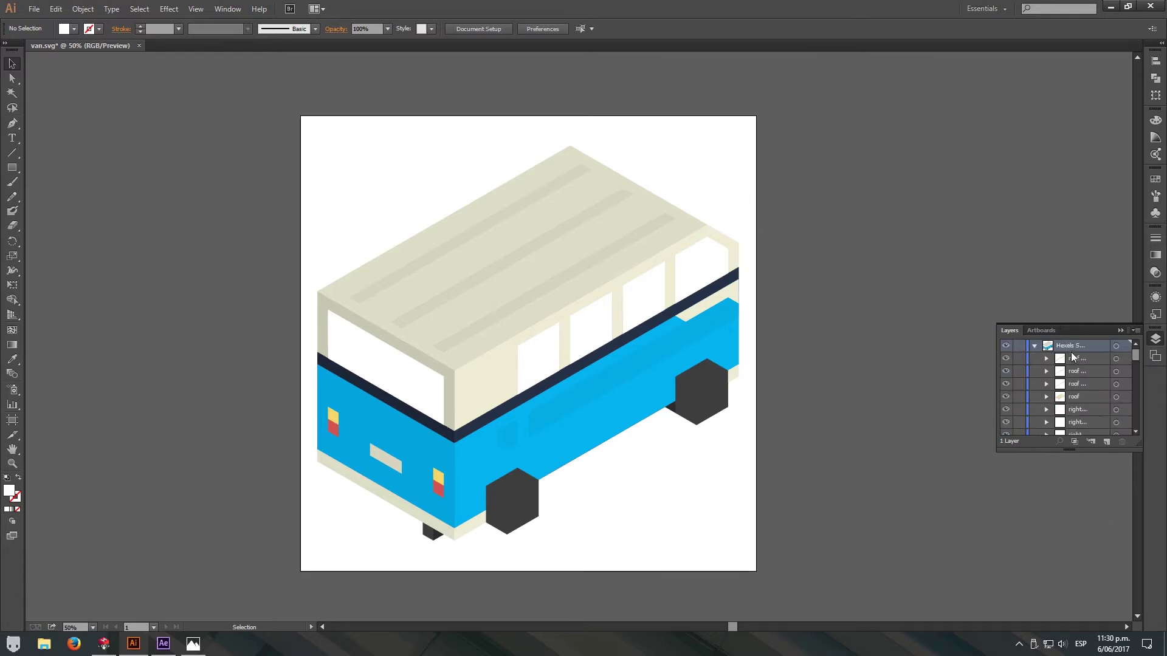
click(1135, 332)
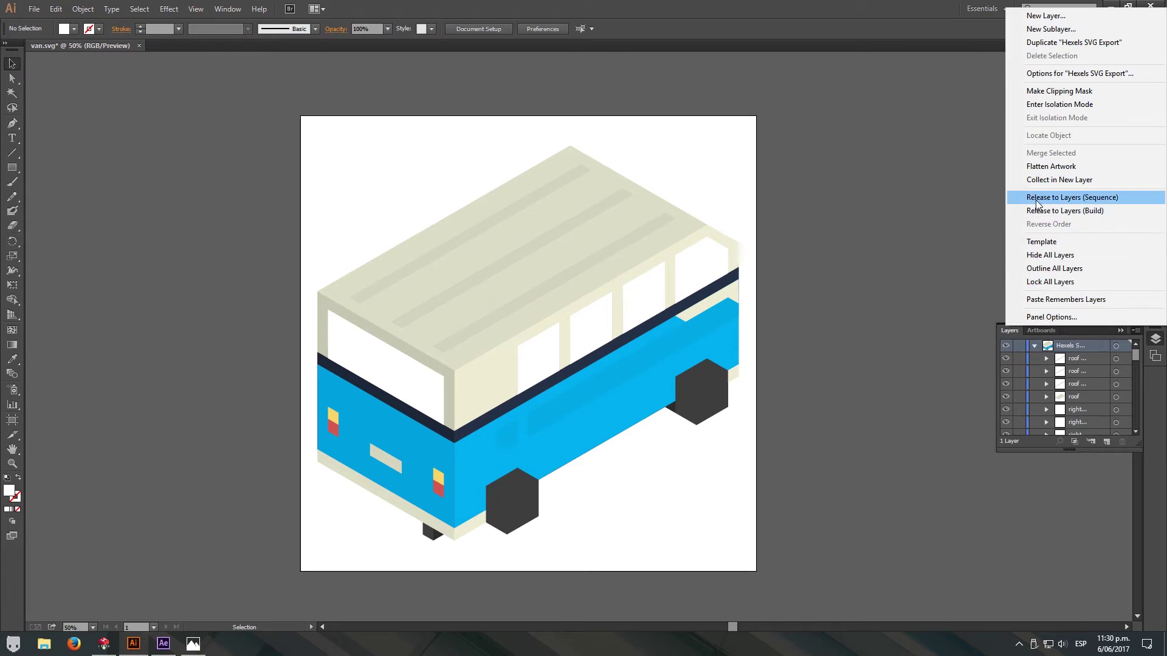
click(1088, 200)
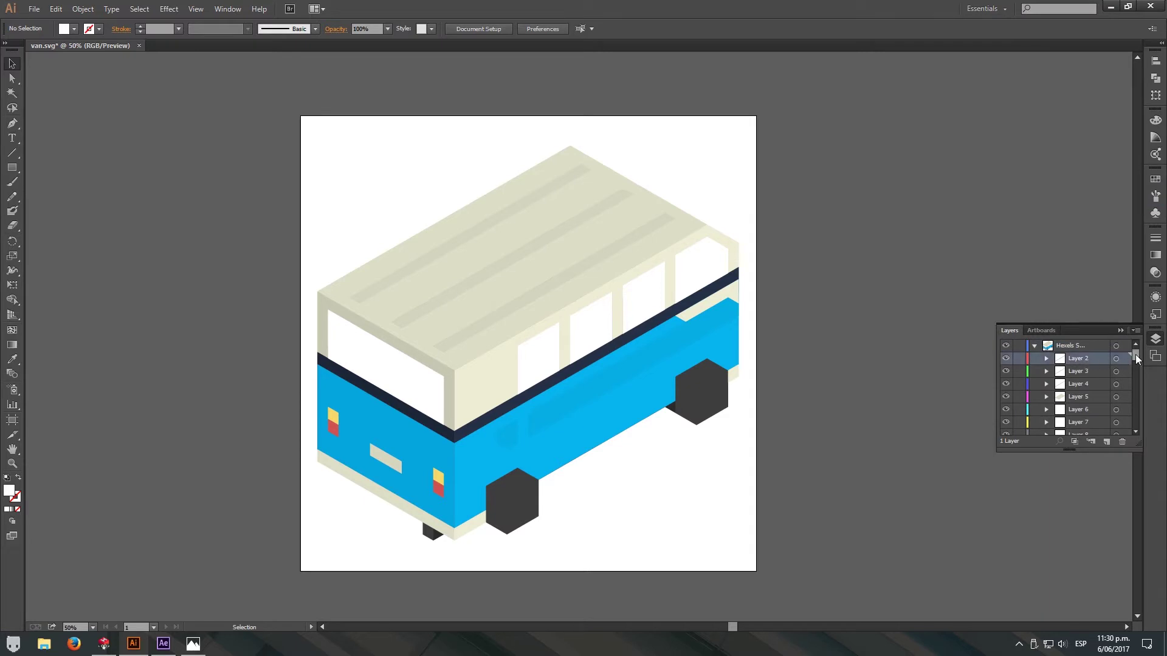
- Move the new numbered layers out to top level and select the leftover Hexels export layer
drag(1135, 358, 1135, 419)
shift+click(1080, 429)
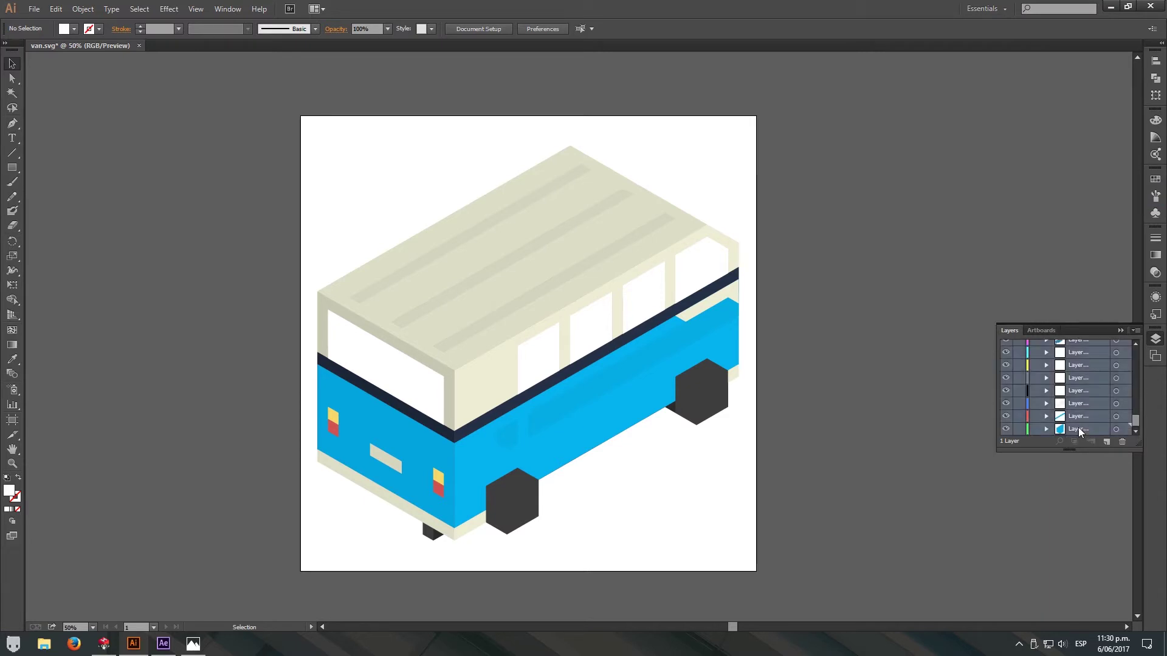
scroll(1079, 414, up, 6)
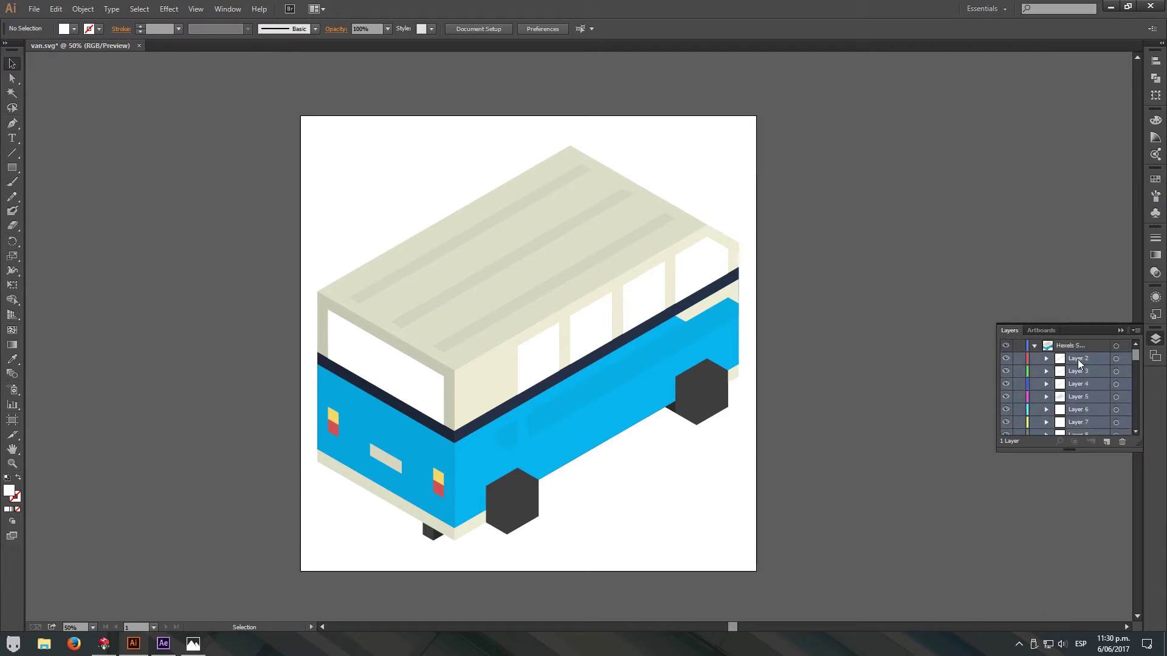
drag(1078, 358, 1089, 345)
scroll(1073, 389, down, 10)
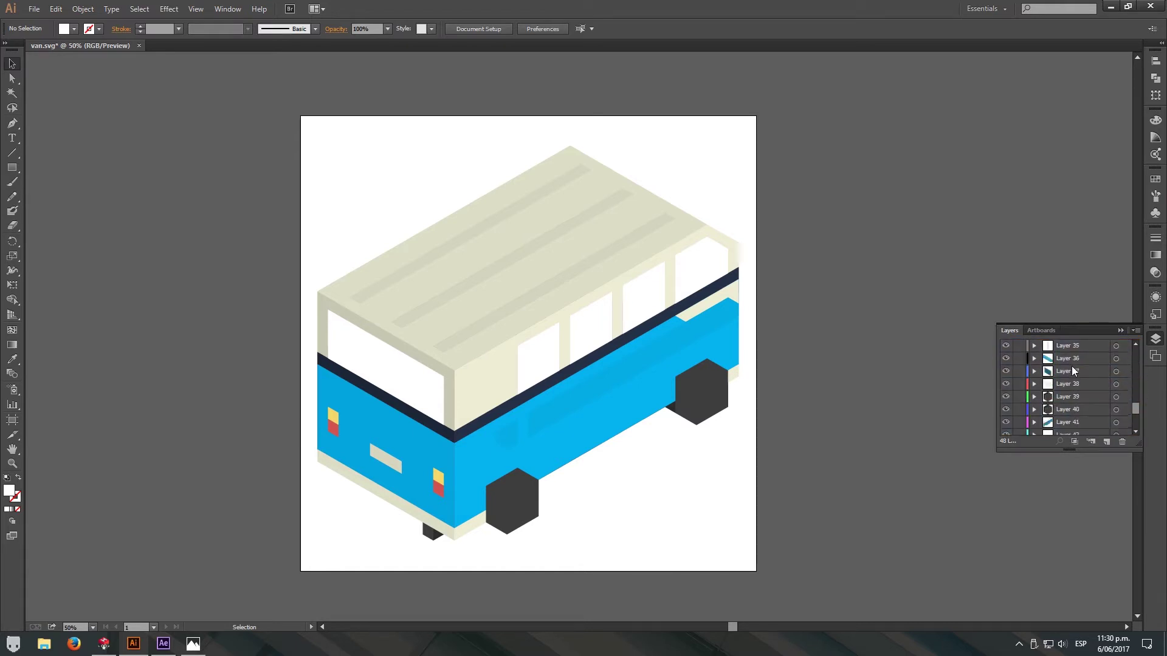
click(1066, 429)
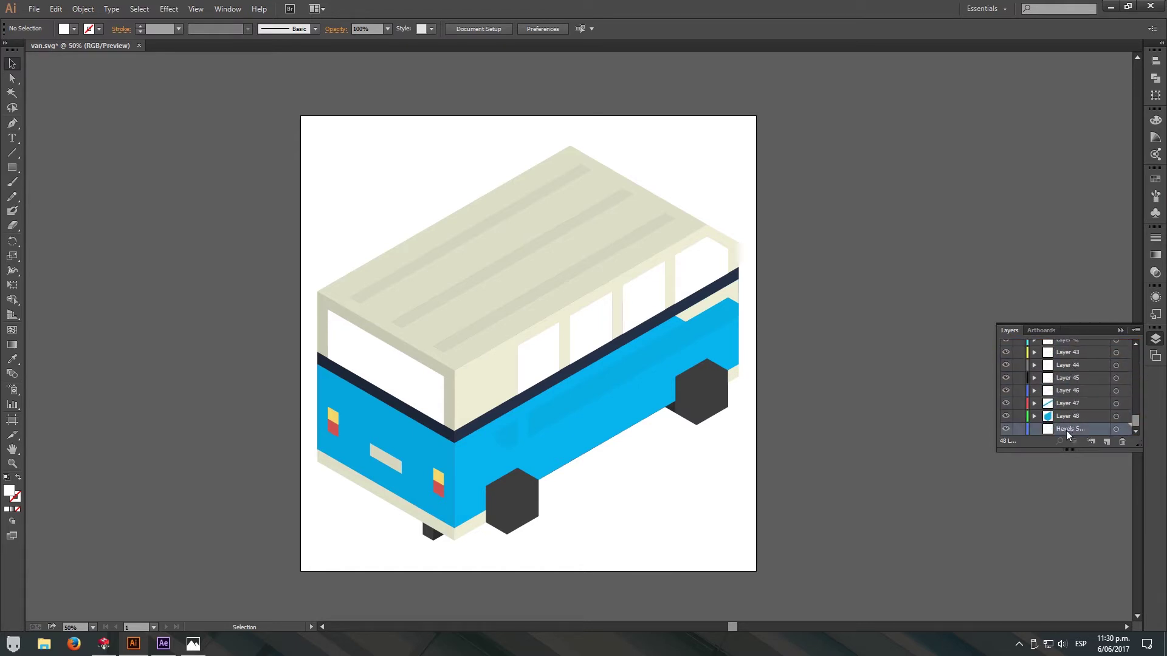
- Delete the empty Hexels export layer and compare the layer list against the Hexels van file
click(1122, 443)
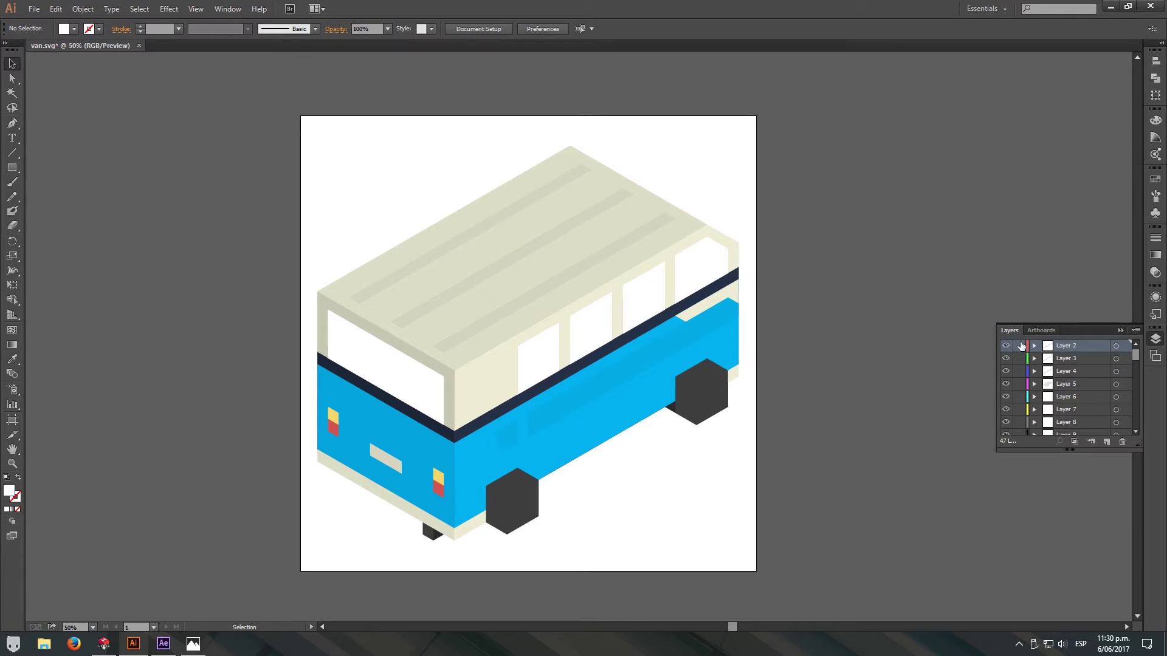
scroll(1100, 391, down, 10)
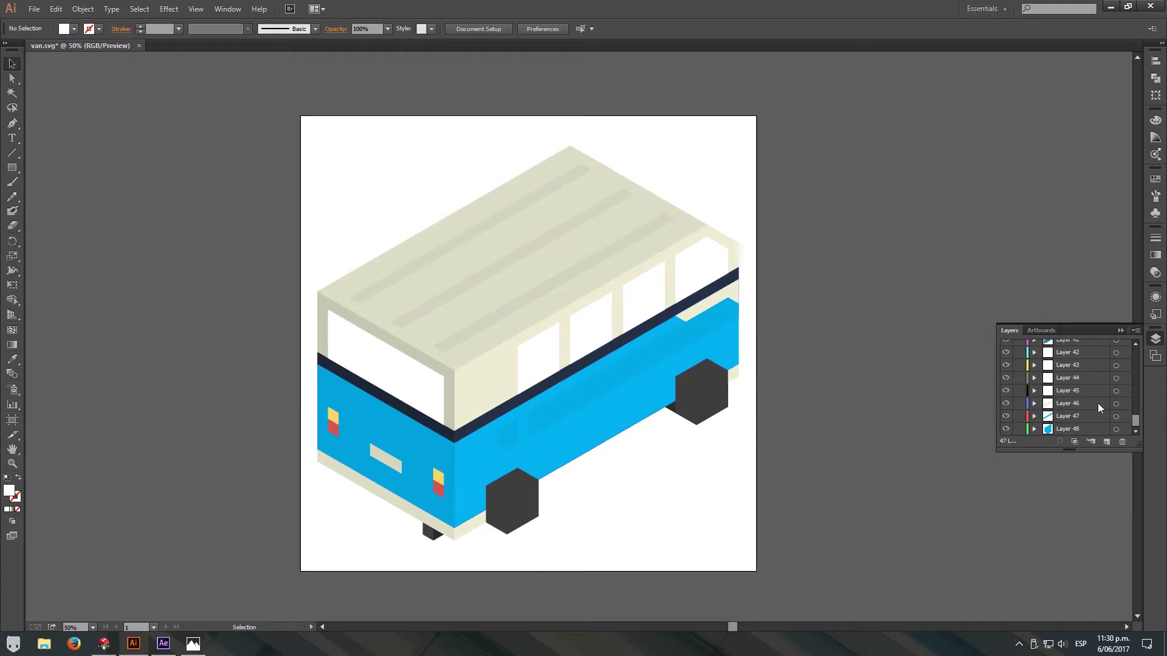
scroll(1082, 422, up, 10)
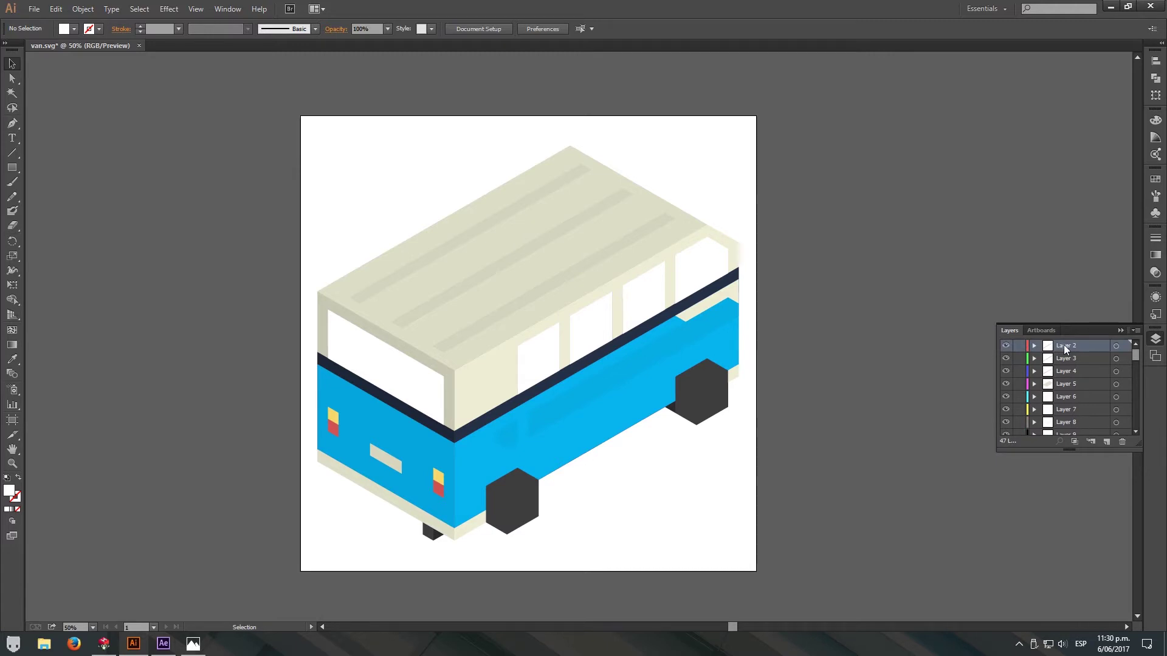
key(alt+Tab)
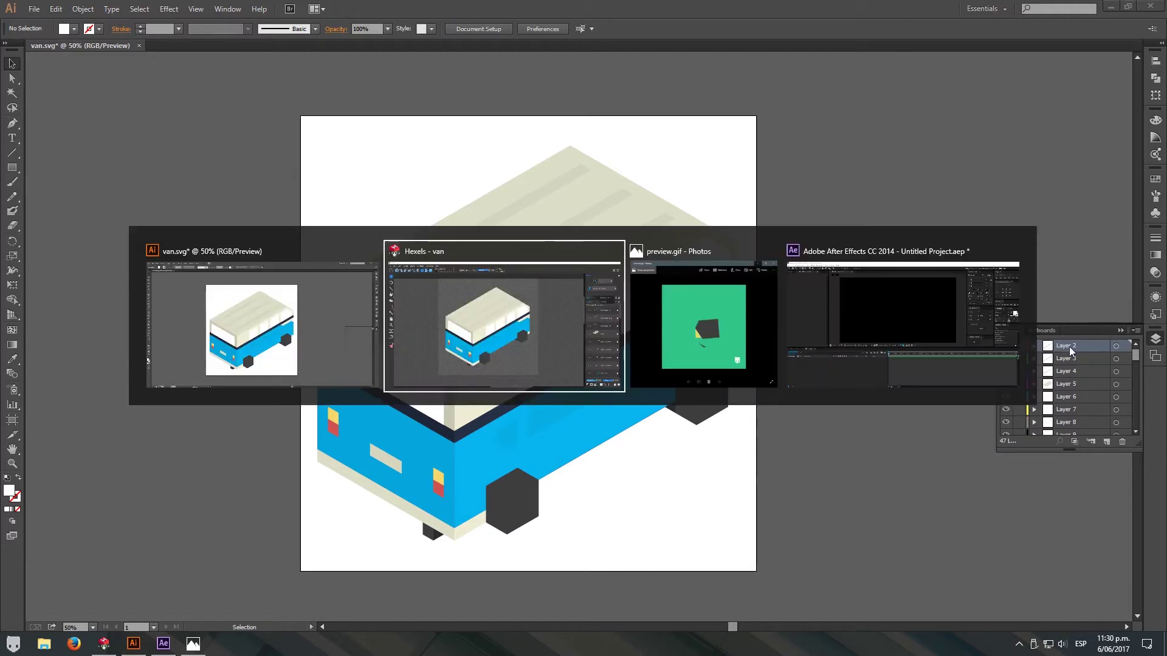
scroll(1082, 225, down, 5)
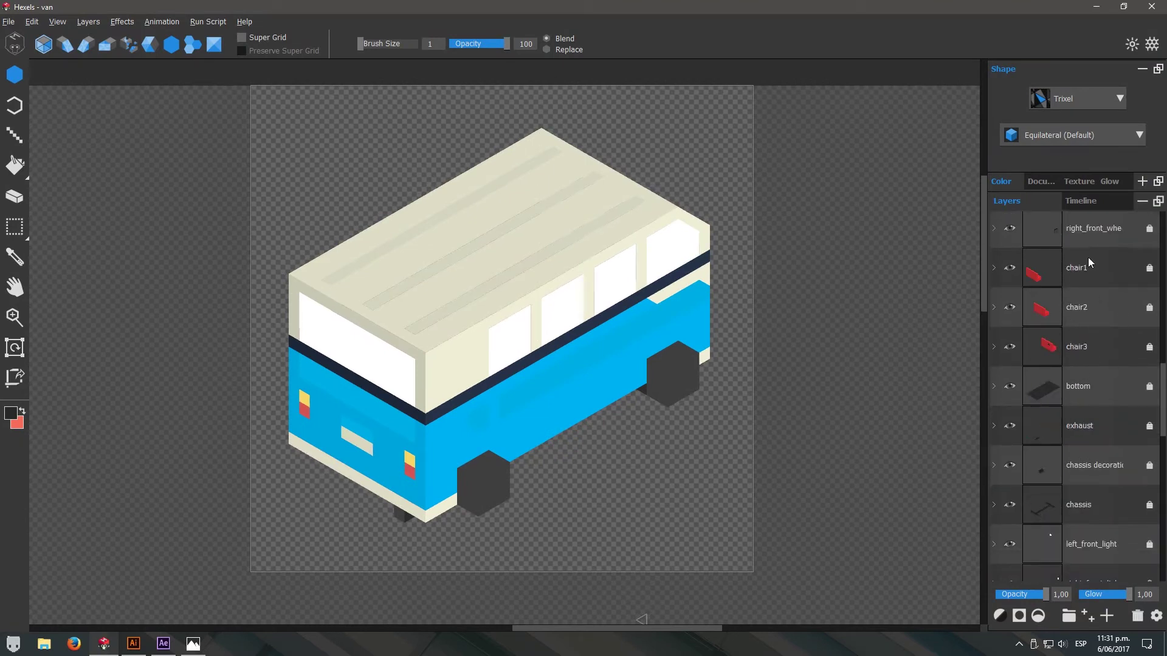
key(alt+Tab)
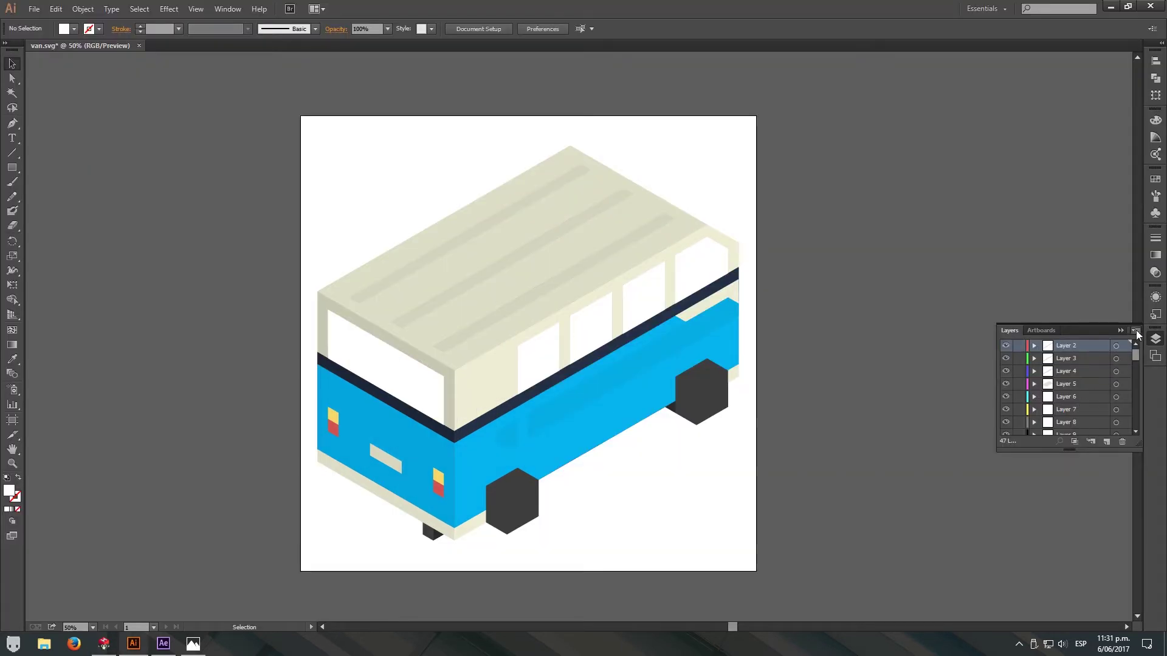
- Scroll through the numbered layers to verify each van piece sits on its own layer
click(1136, 332)
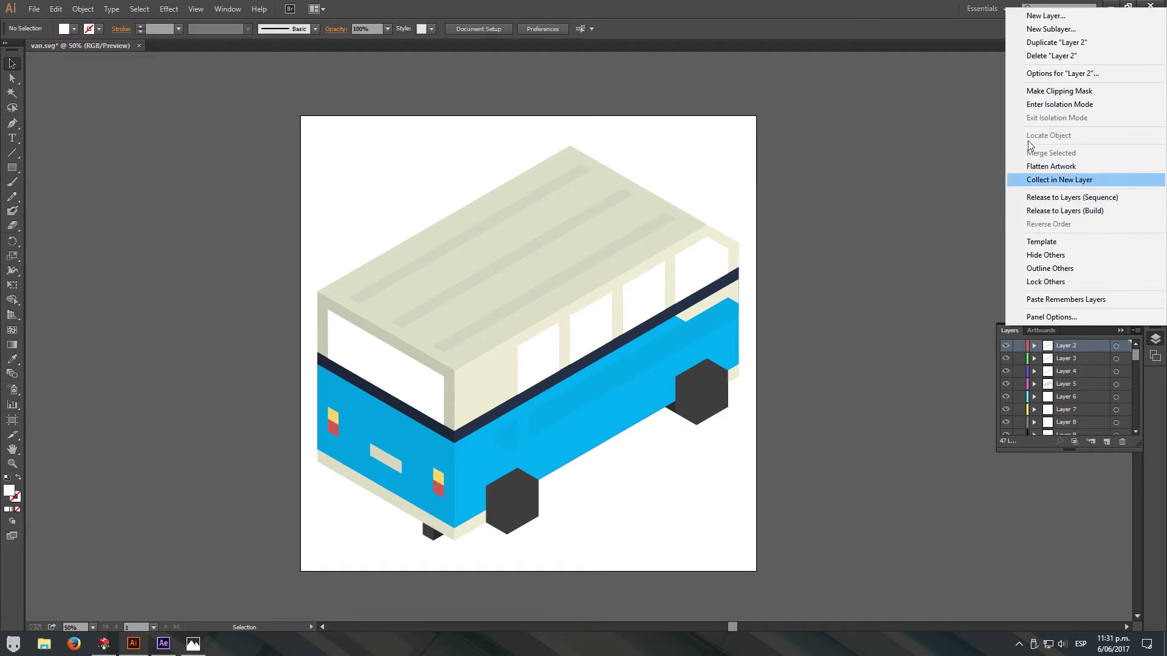
key(Escape)
scroll(1081, 406, down, 5)
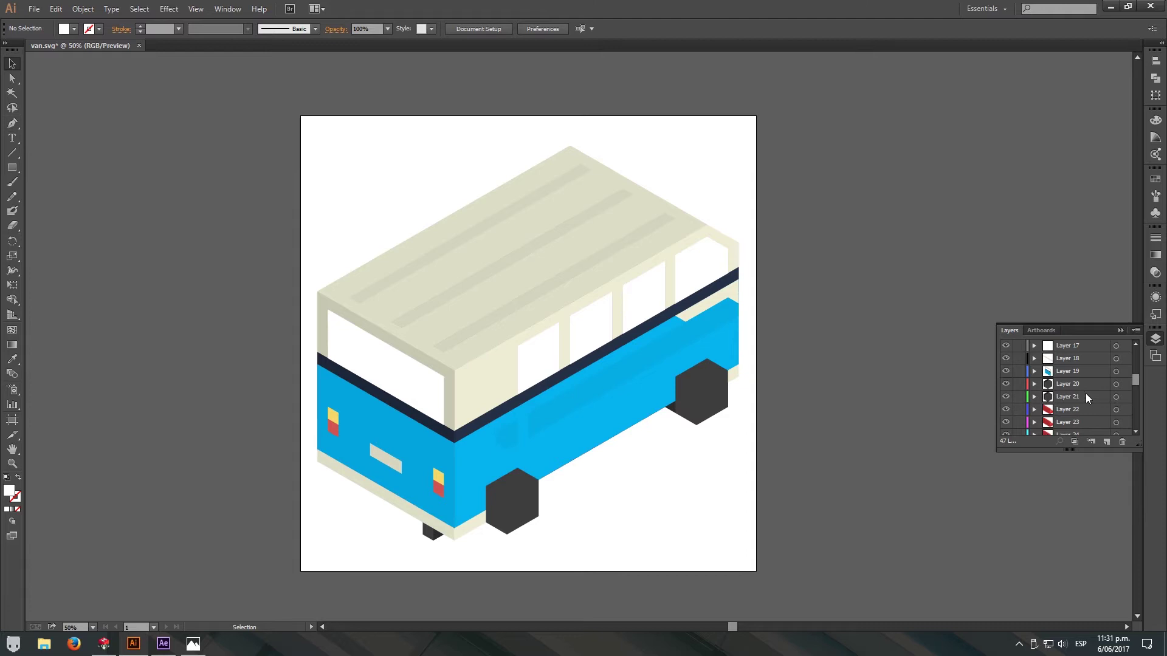
scroll(1085, 399, up, 5)
scroll(1058, 399, down, 13)
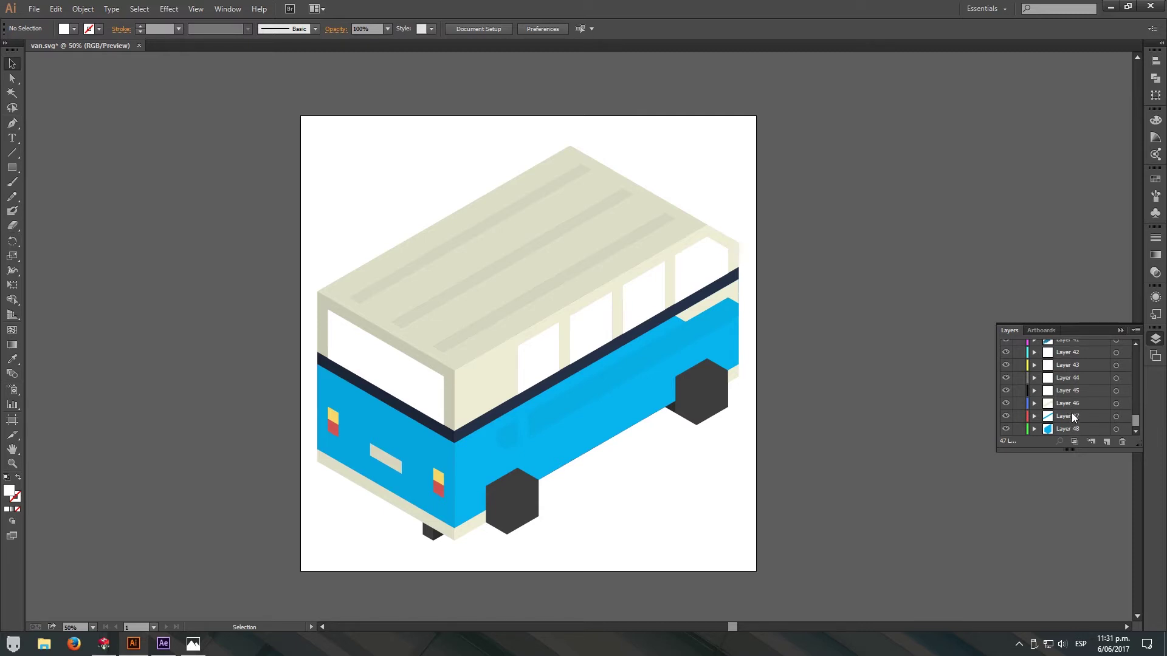
scroll(1072, 419, up, 13)
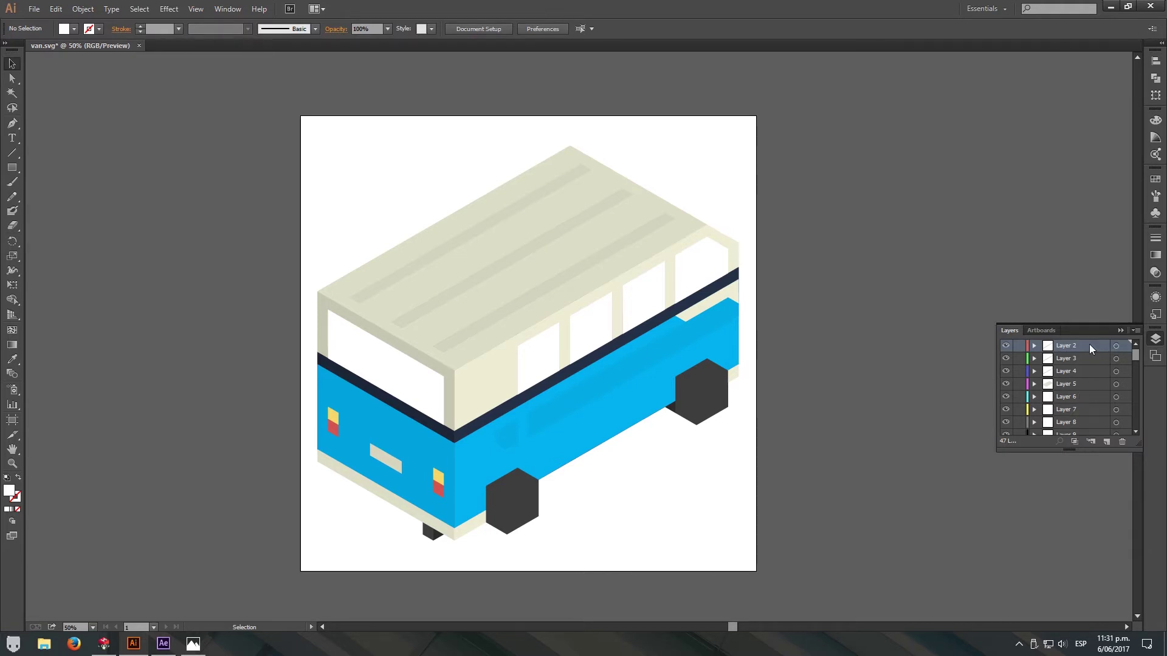
scroll(1085, 422, down, 5)
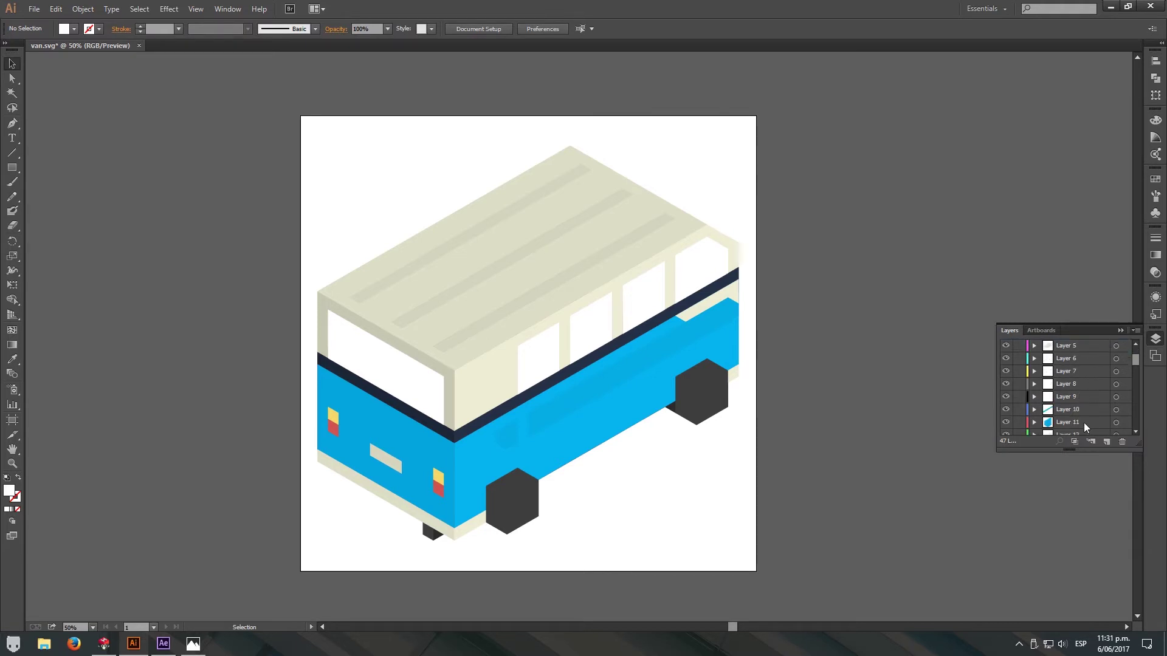
click(1134, 330)
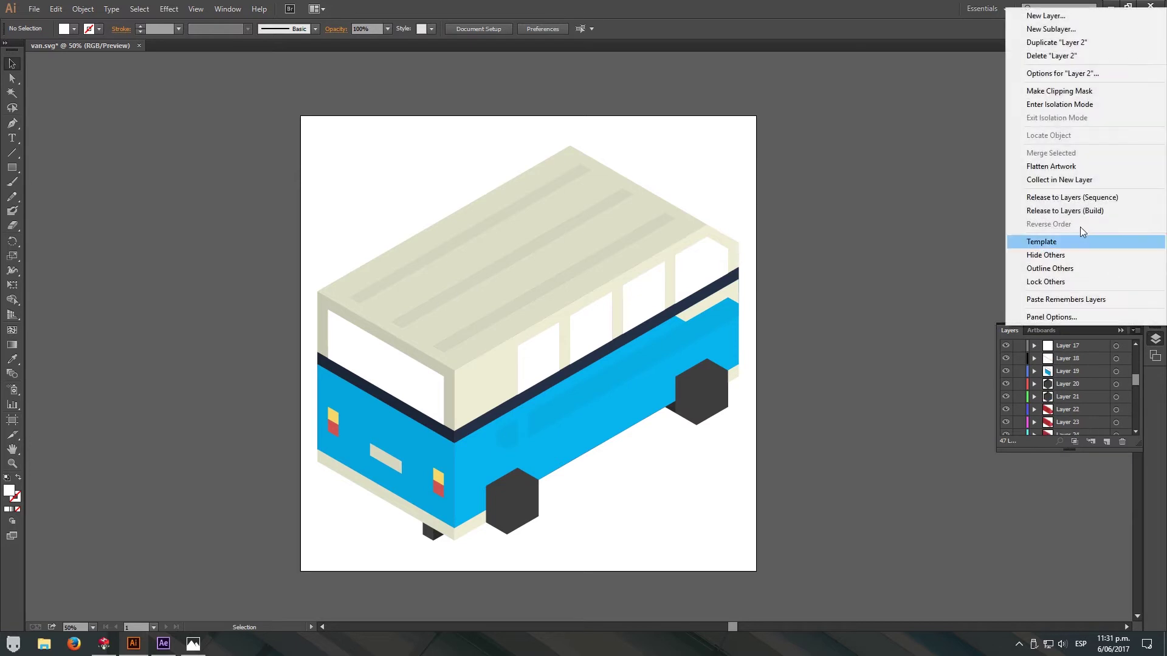
- Save the artwork as van.ai using the Adobe Illustrator (*.AI) format via Ctrl+Shift+S
click(1157, 406)
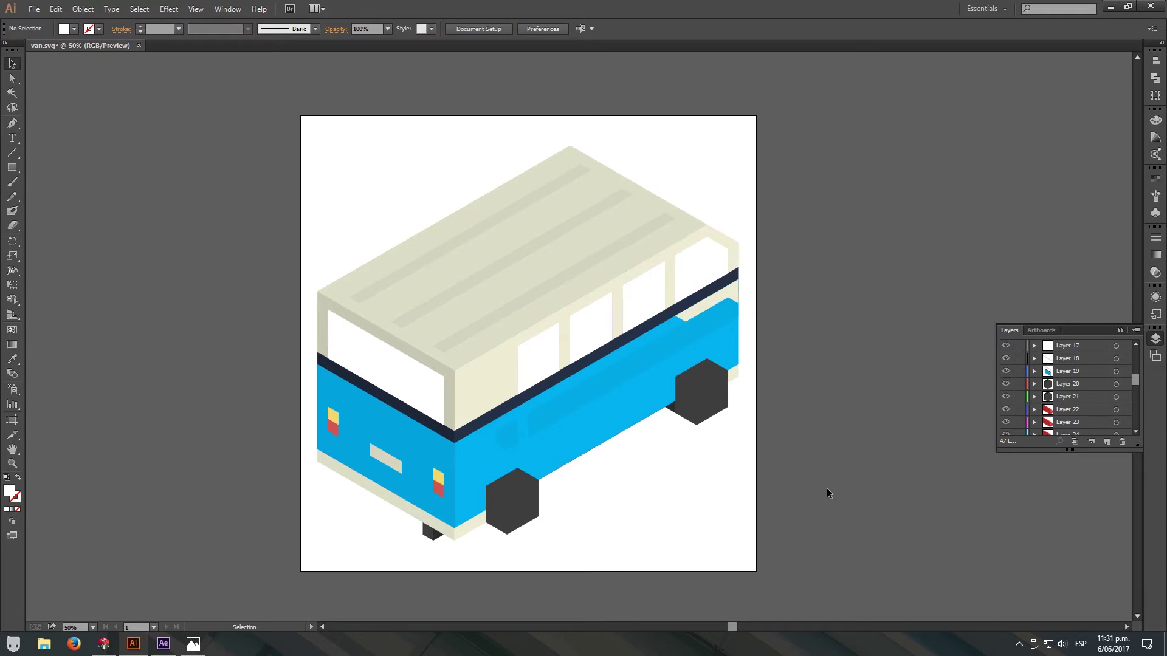
key(ctrl+shift+s)
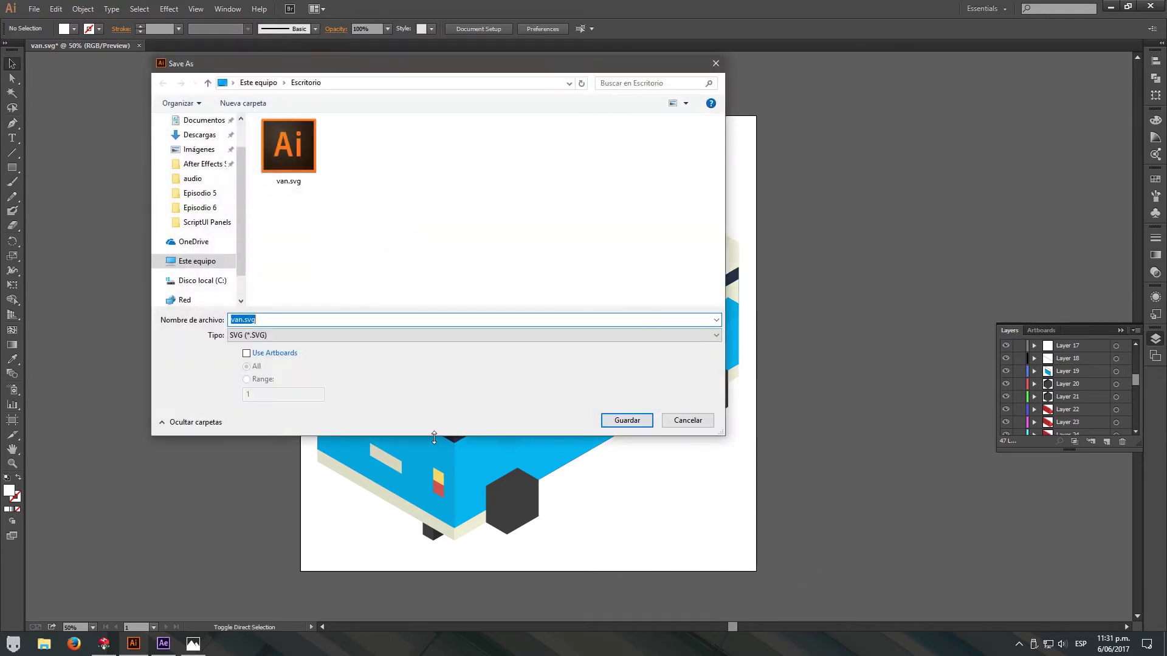
click(320, 335)
click(279, 354)
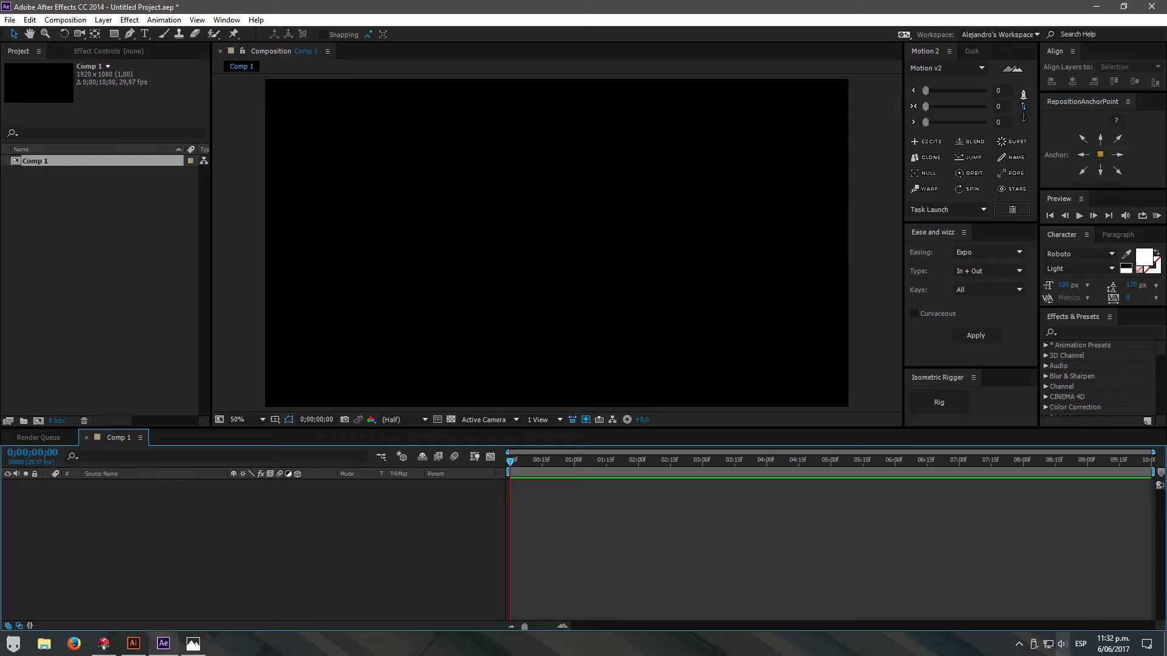
- Import van.ai from the desktop as a Composition with Layer Size footage dimensions
key(super+d)
drag(27, 24, 57, 235)
key(super+d)
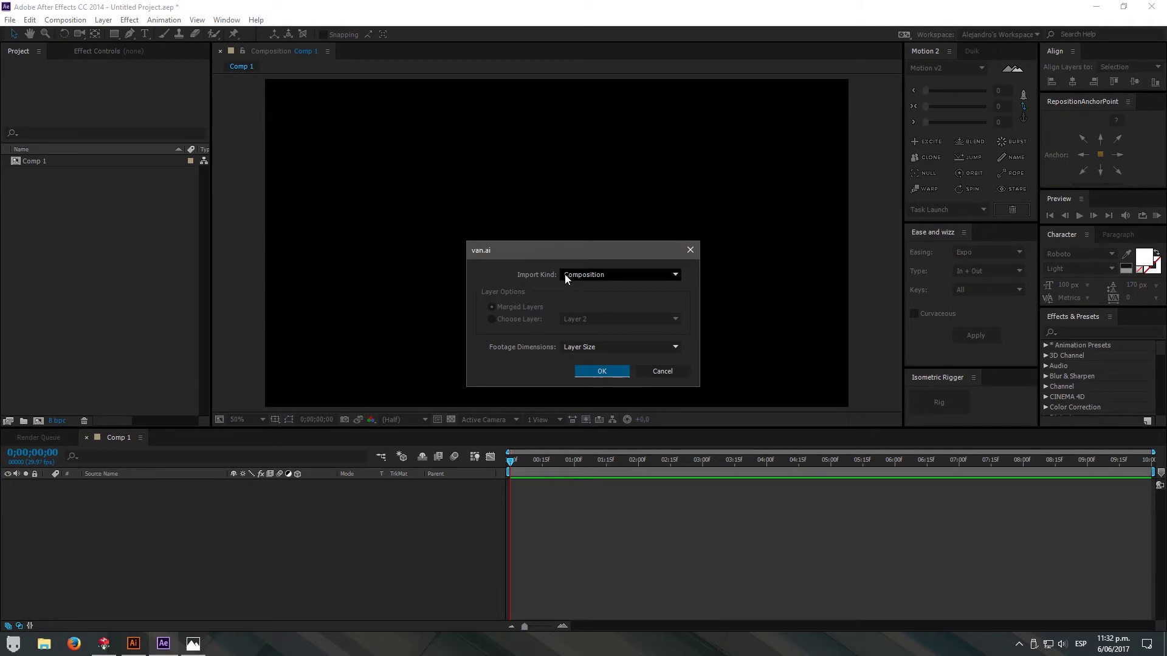
click(589, 275)
click(584, 302)
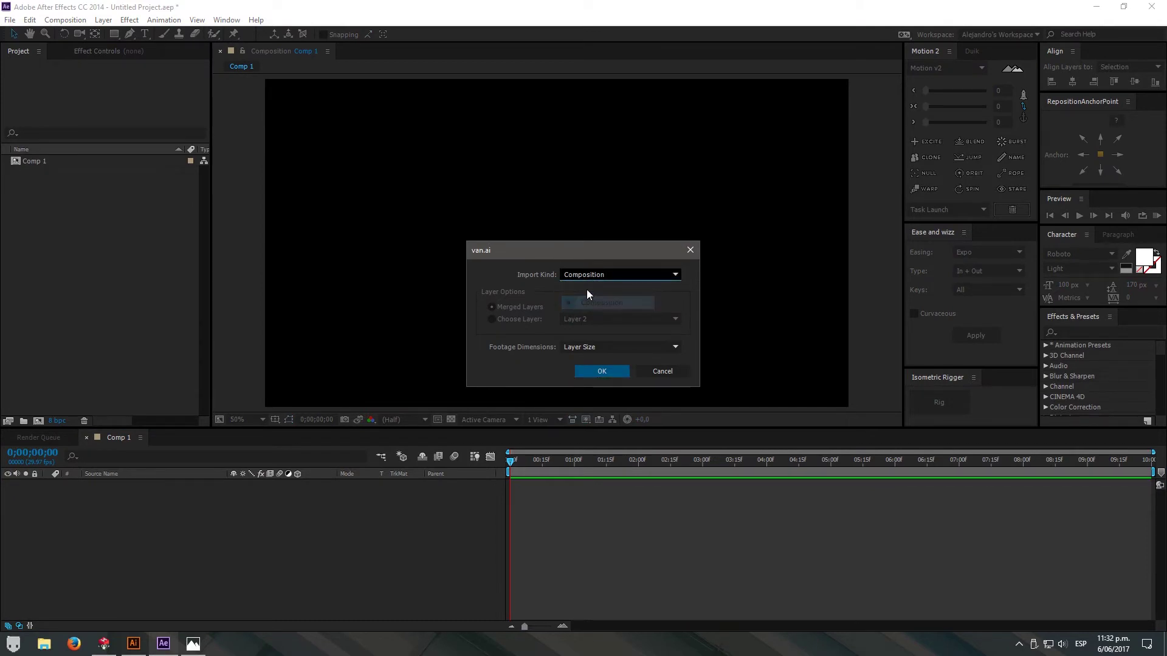
click(585, 347)
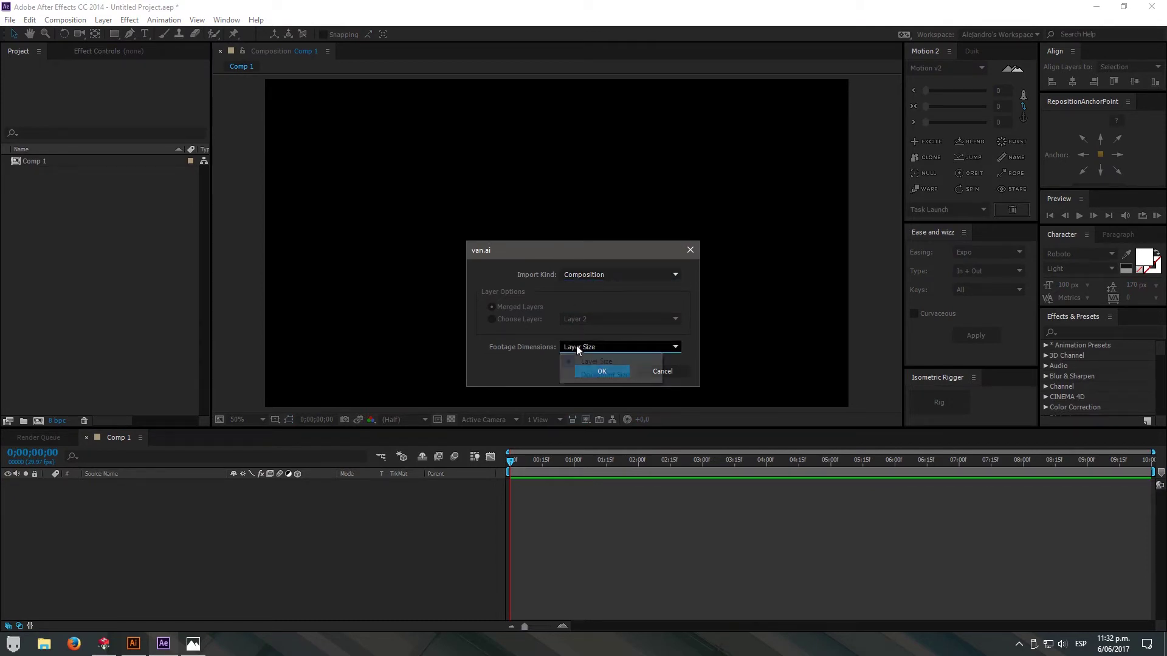
click(589, 363)
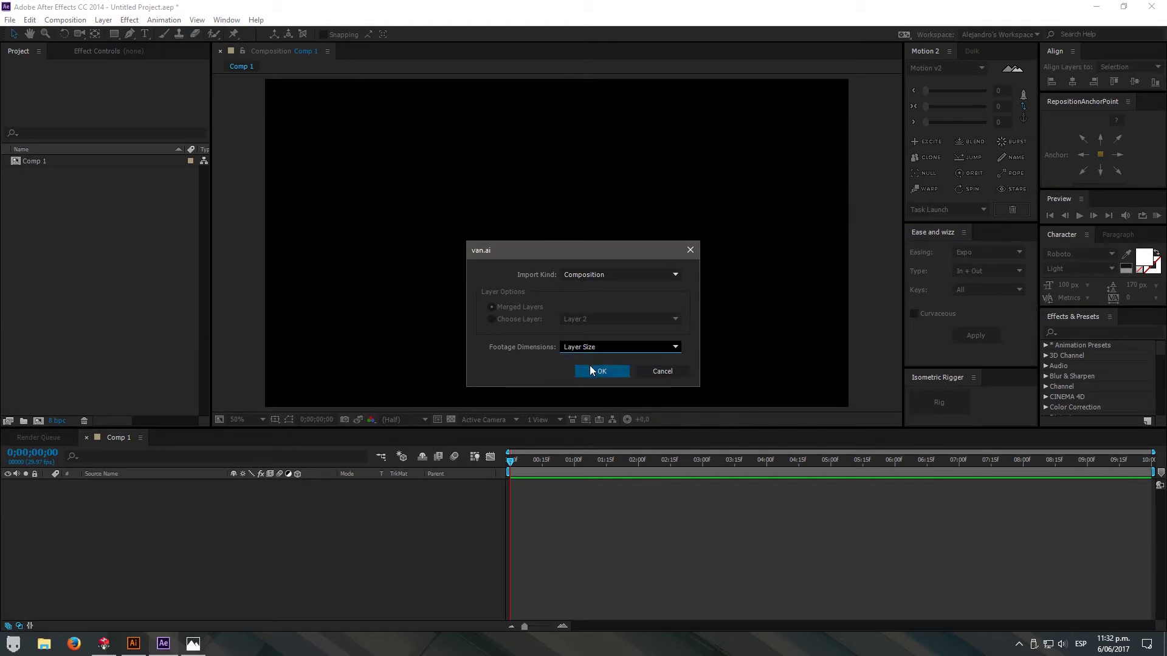
click(589, 368)
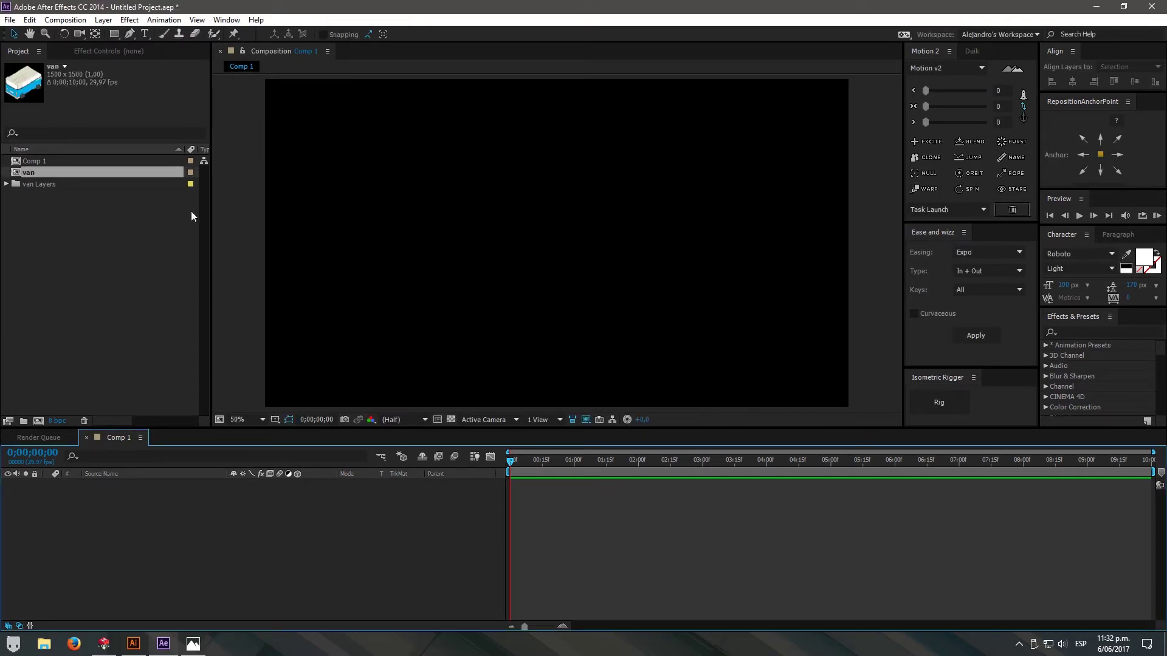
- Open the van comp, inspect Layers 2, 10 and 12, and zoom out to see the whole van
double_click(24, 172)
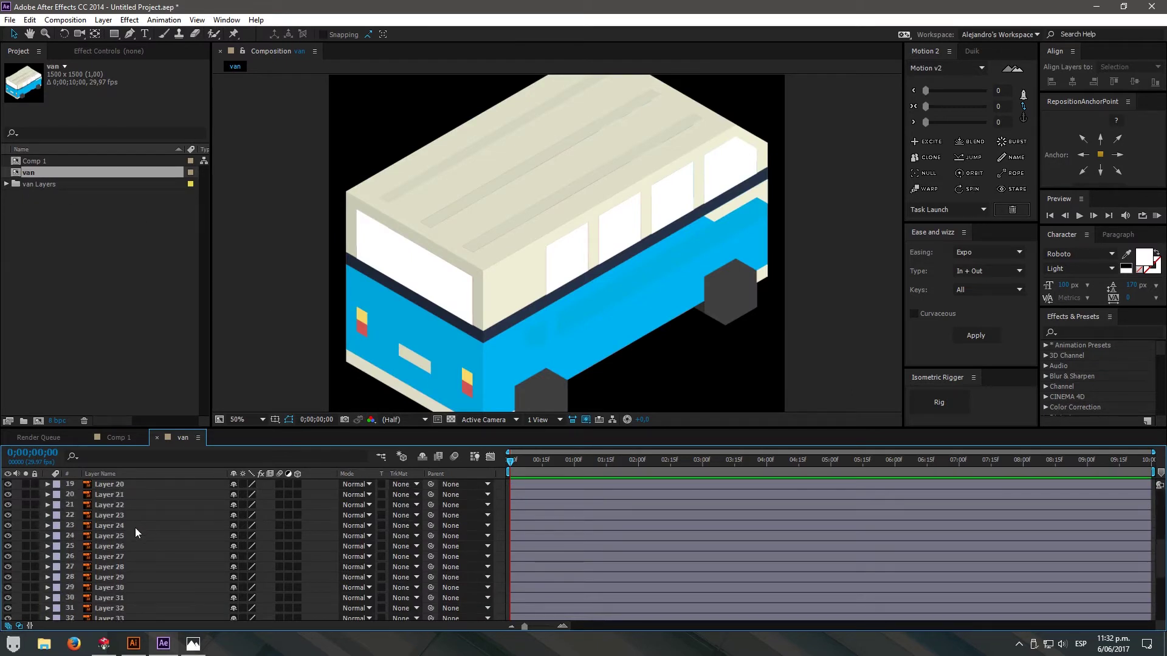
click(121, 485)
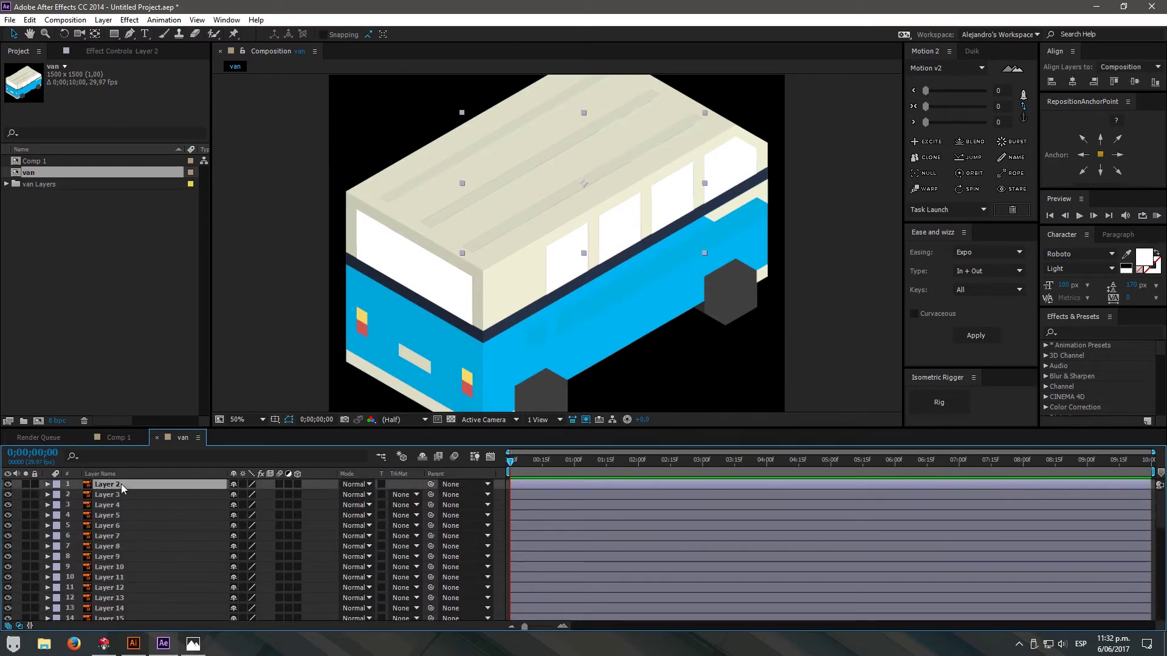
click(115, 568)
click(115, 589)
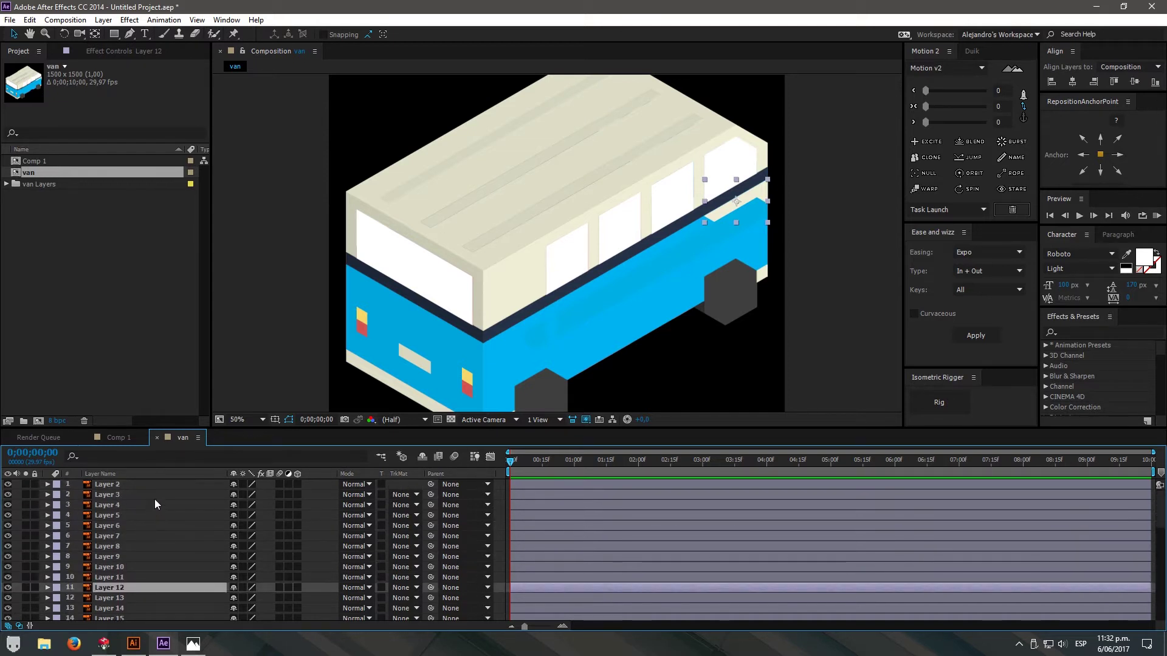
key(comma)
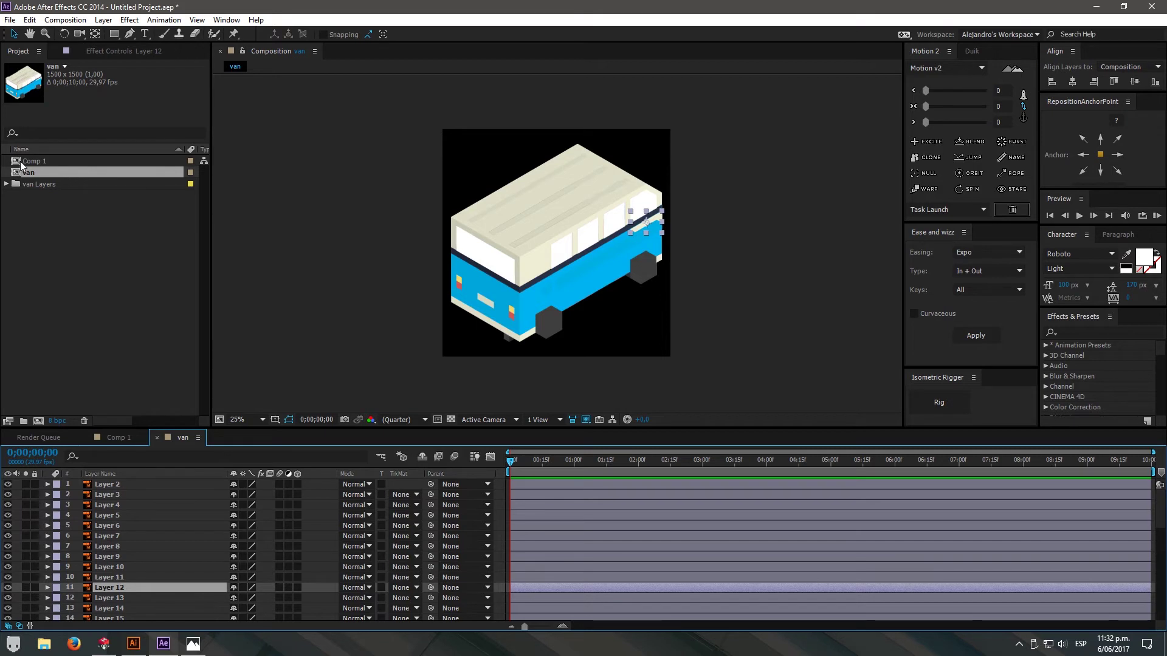
click(122, 488)
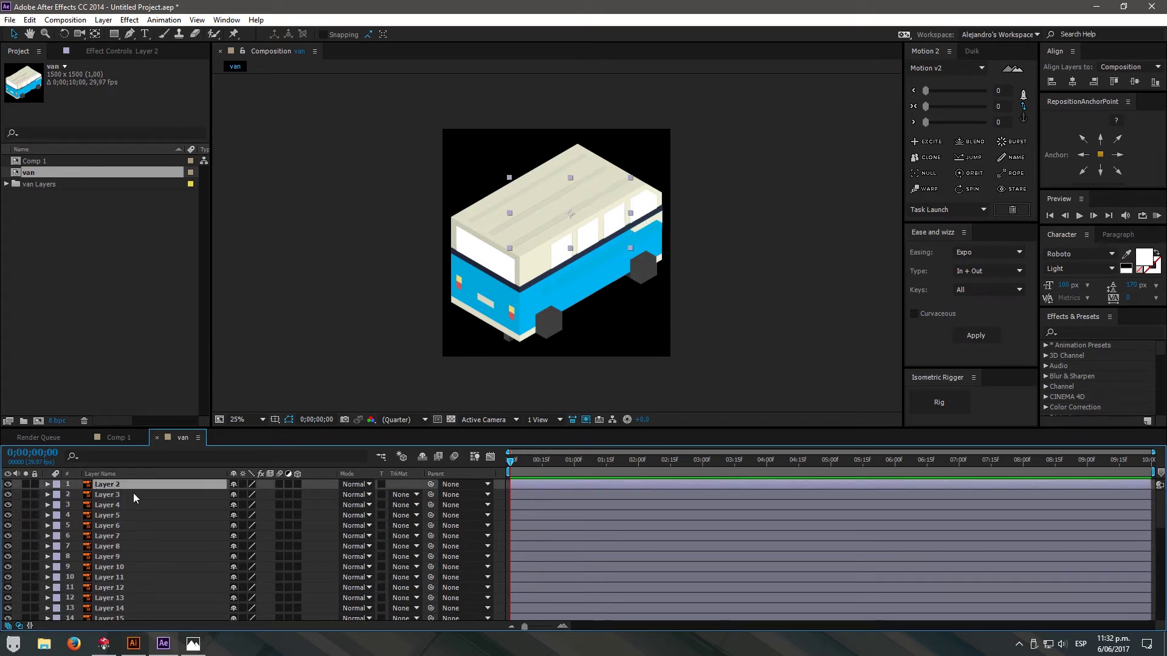
- Add the van comp as a layer in Comp 1 and scale it down
click(118, 437)
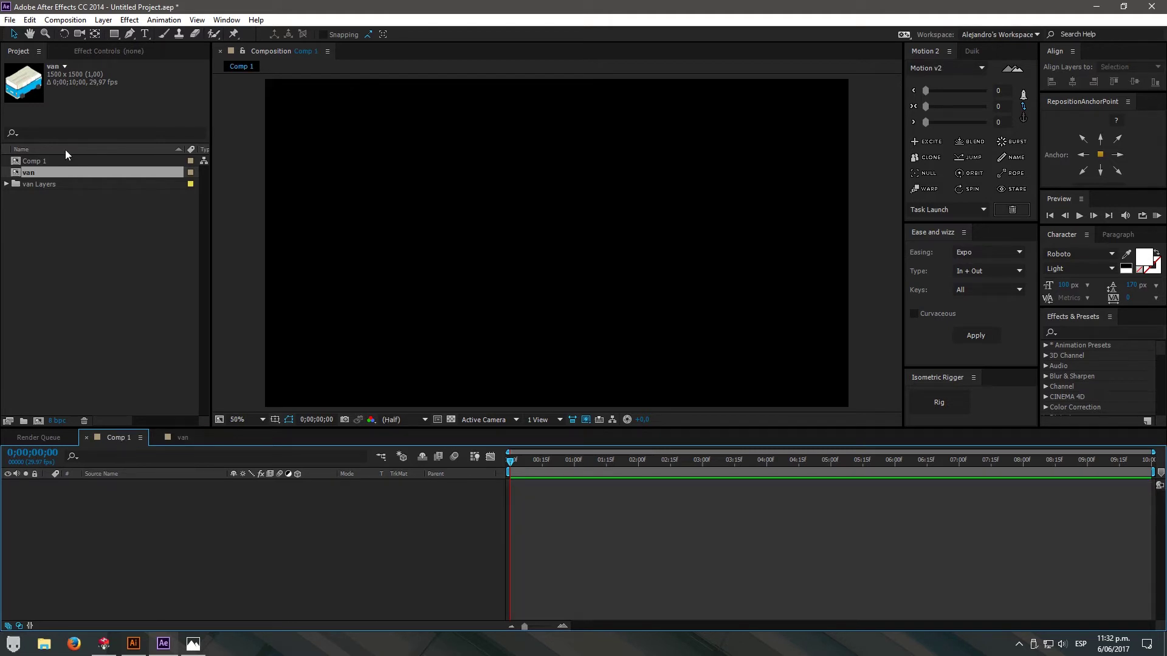
drag(44, 169, 147, 574)
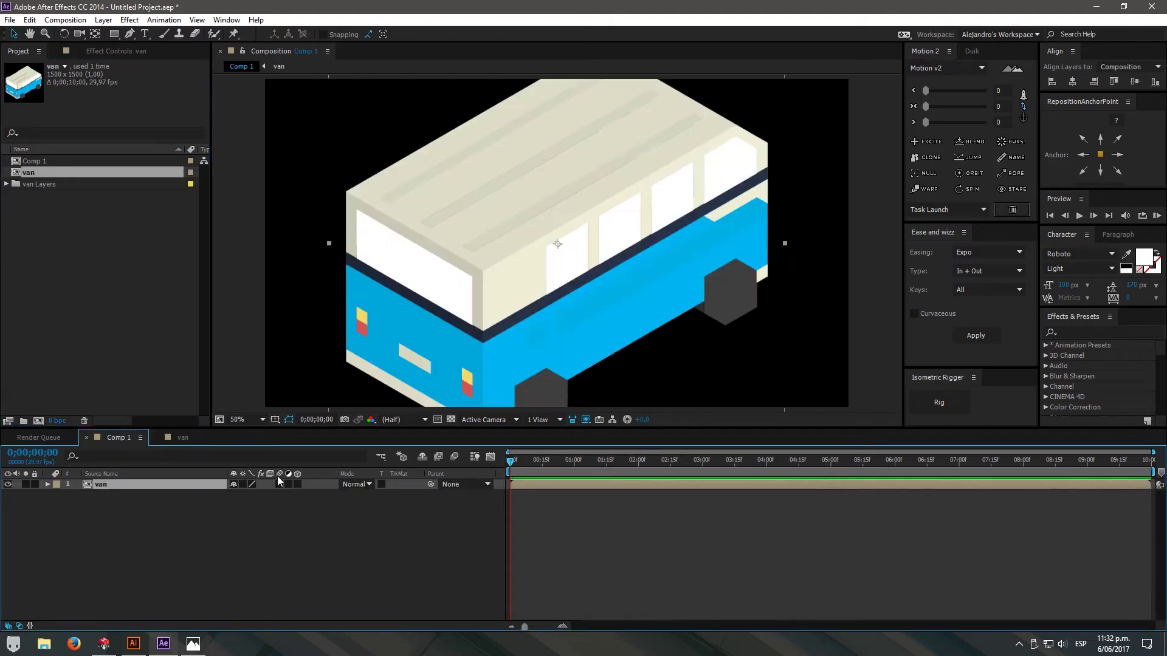
key(comma)
key(comma)
drag(669, 129, 599, 187)
key(period)
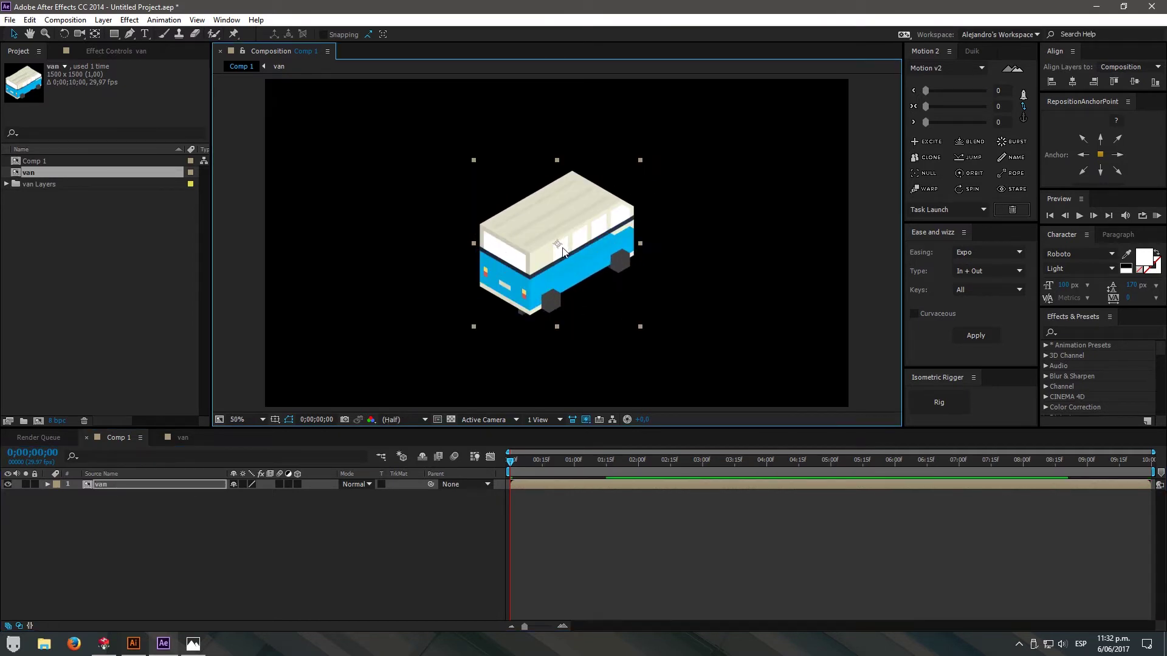
- Bring up Composition Settings for the van comp (1500×1500, 29.97 fps, 10 seconds)
click(182, 437)
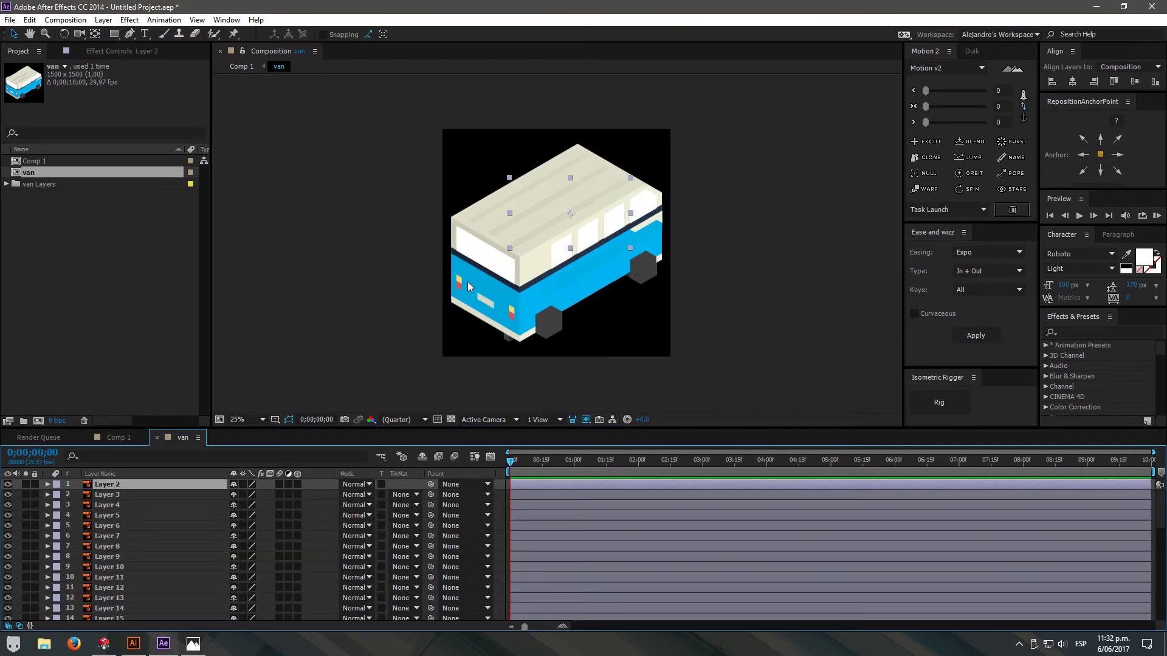
click(65, 20)
click(91, 45)
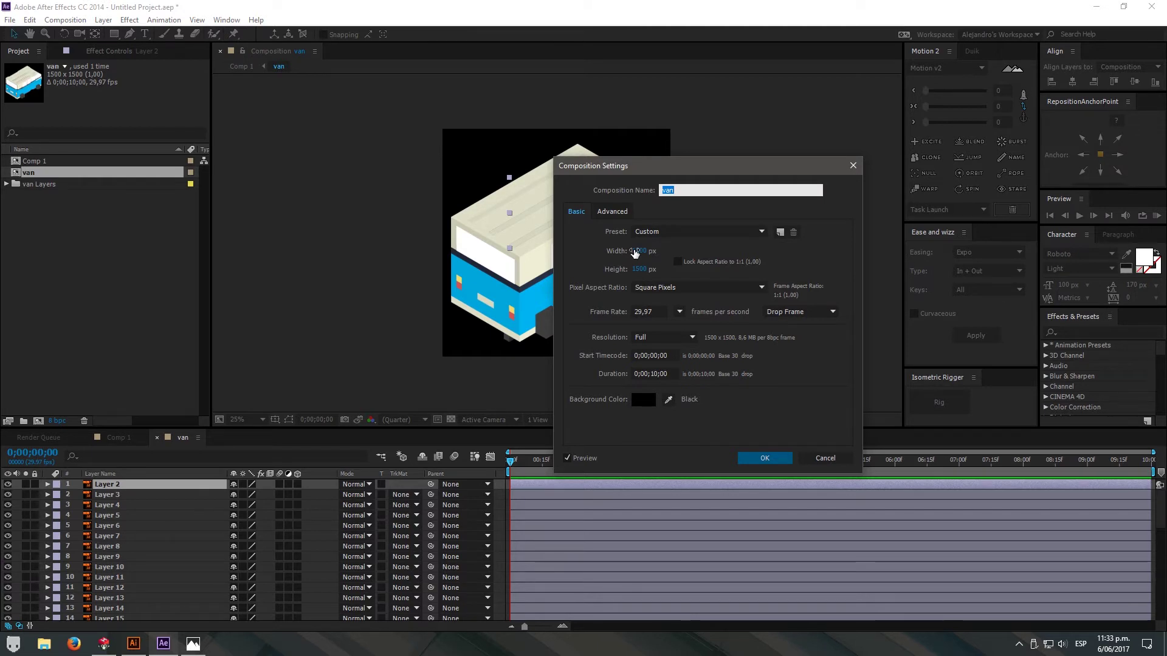
- Scrub the van composition's size to 3038 × 2123 px and apply it
drag(635, 252, 819, 250)
drag(633, 270, 778, 248)
drag(638, 251, 749, 253)
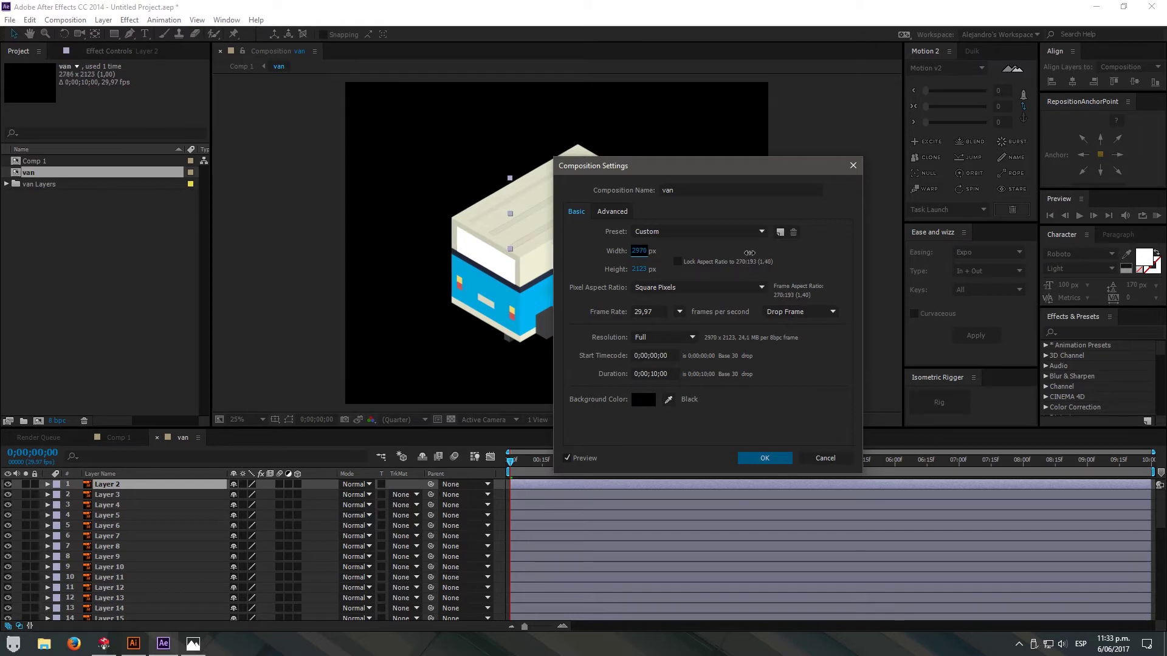
drag(644, 252, 755, 299)
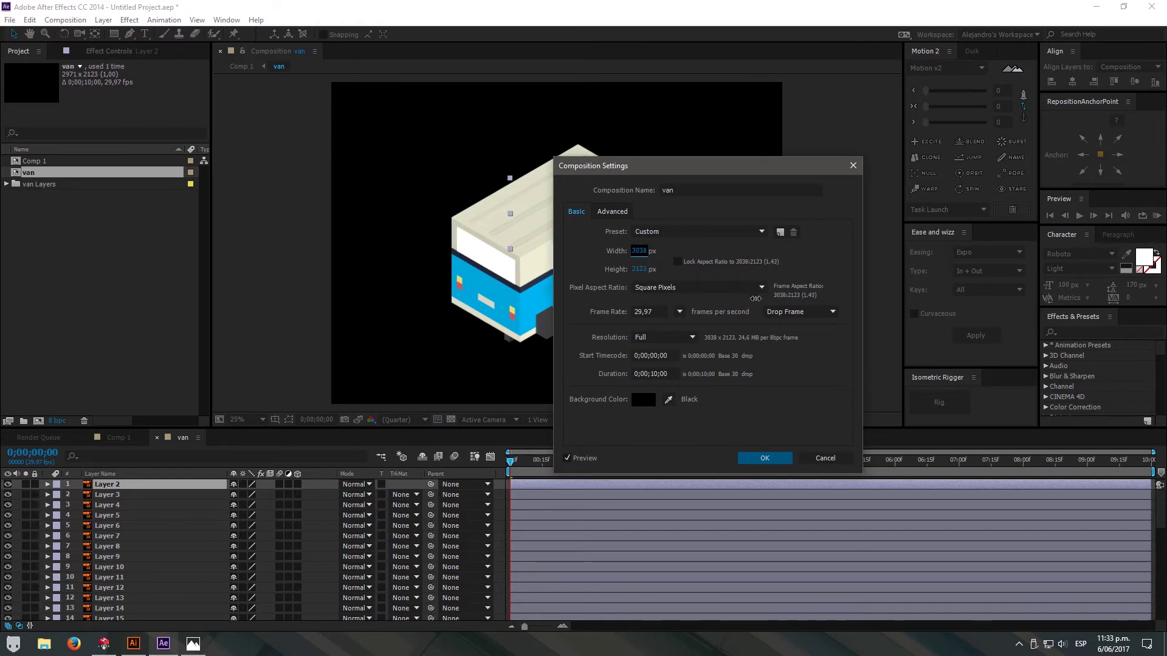
click(766, 459)
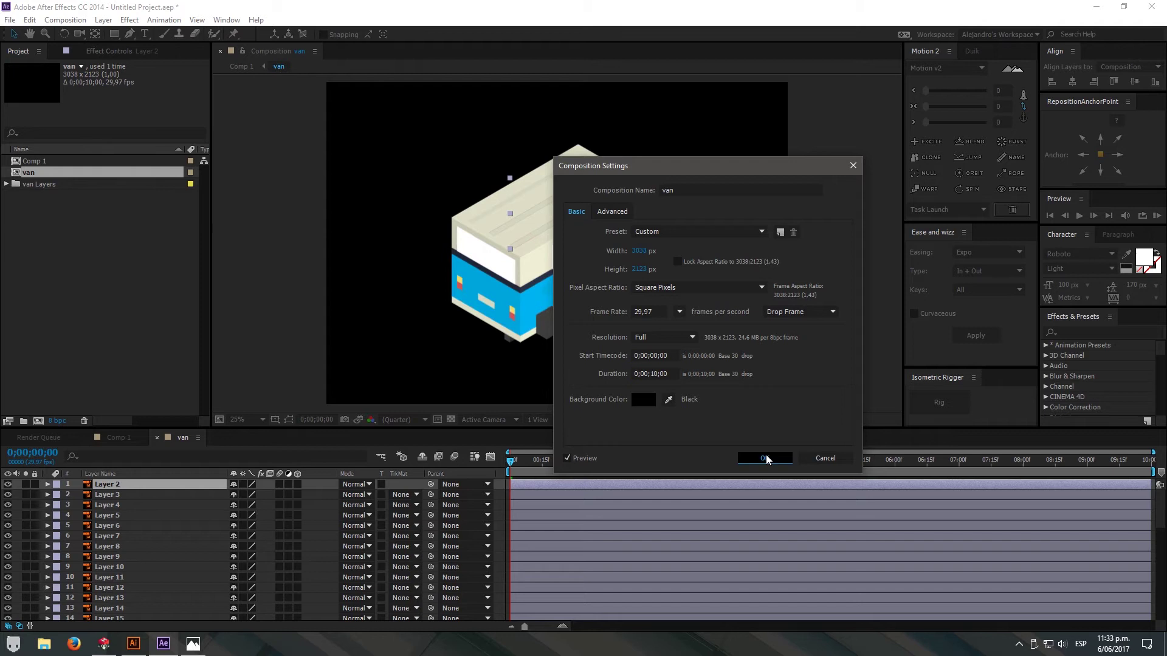
click(765, 459)
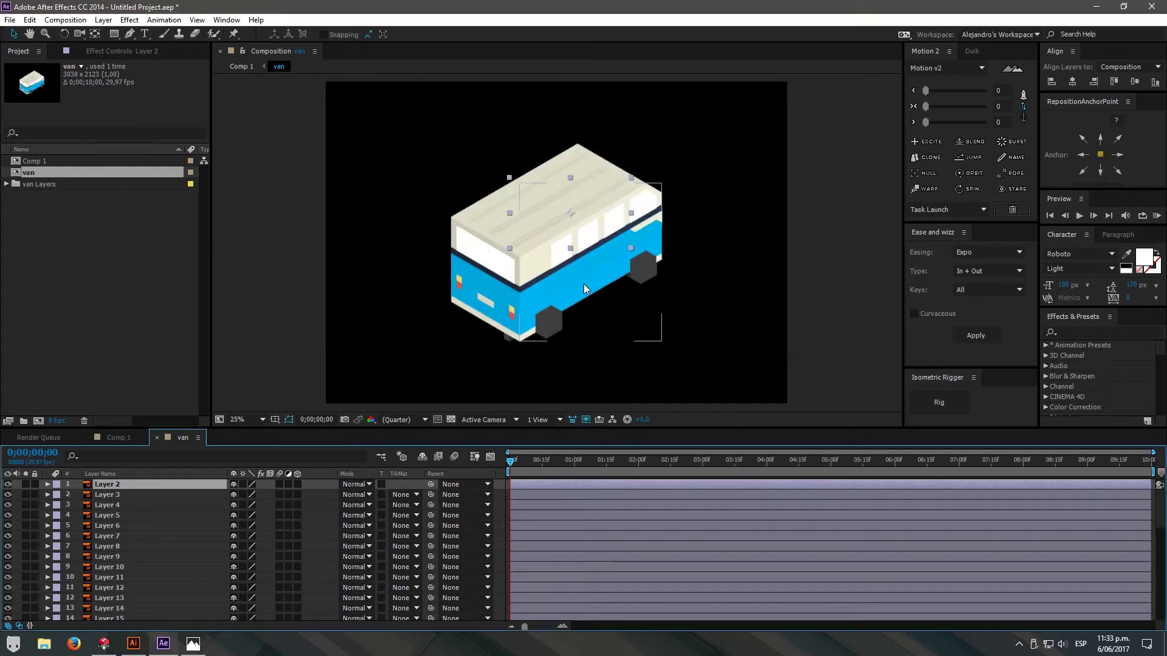
click(805, 219)
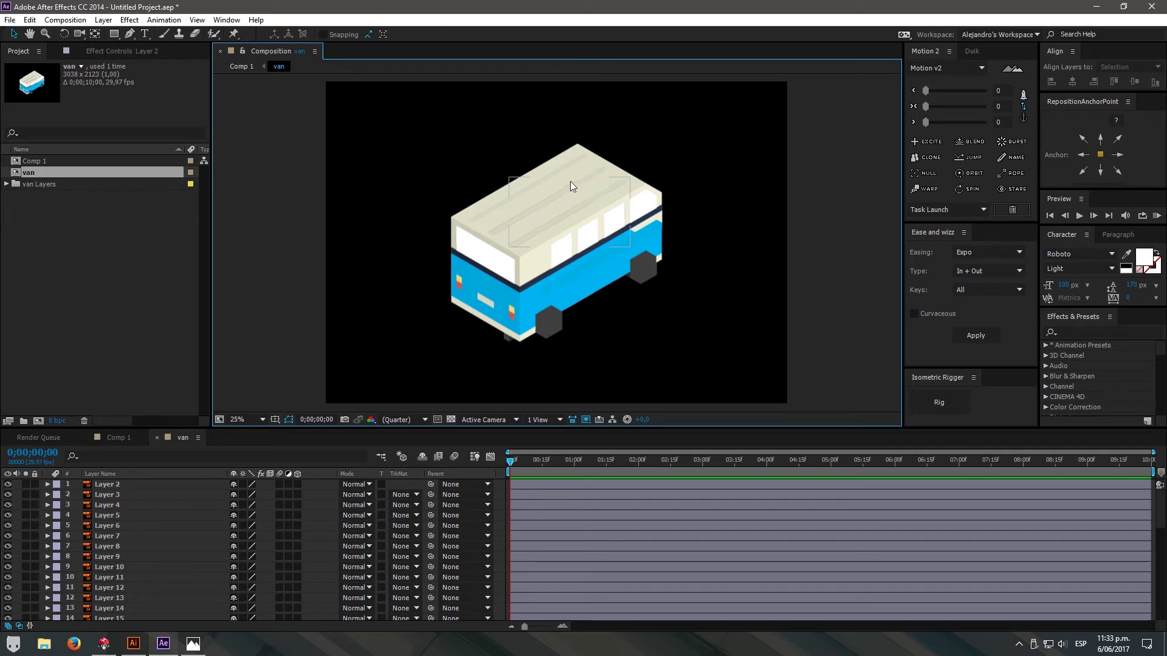
click(541, 269)
drag(541, 268, 772, 408)
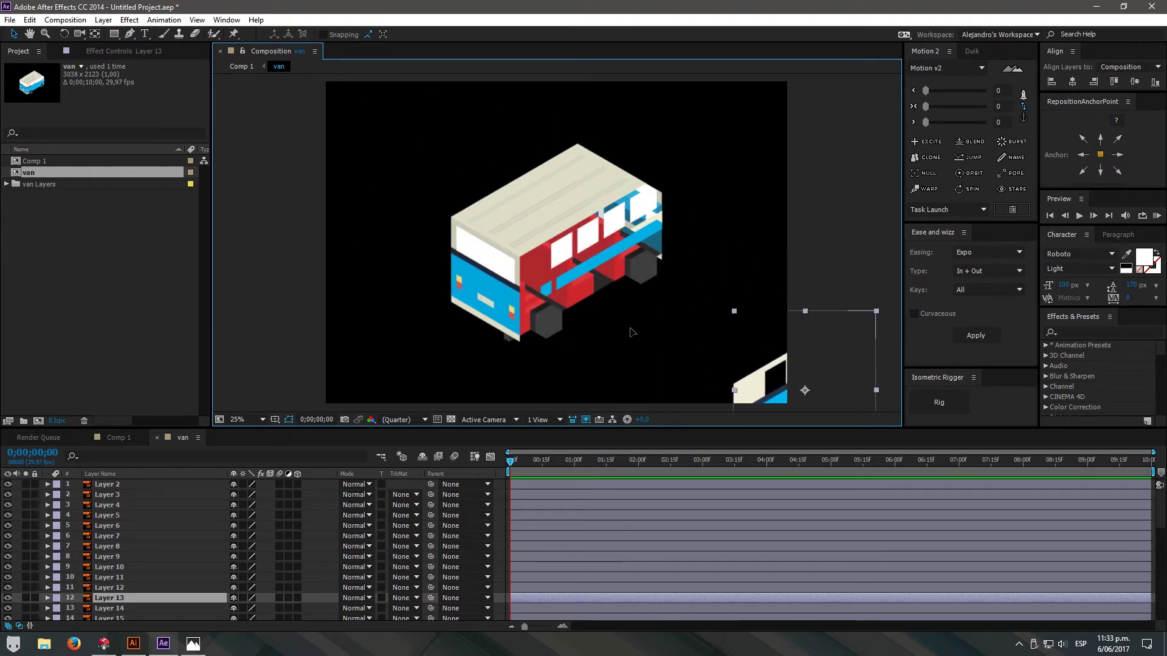
key(ctrl+z)
key(ctrl+z)
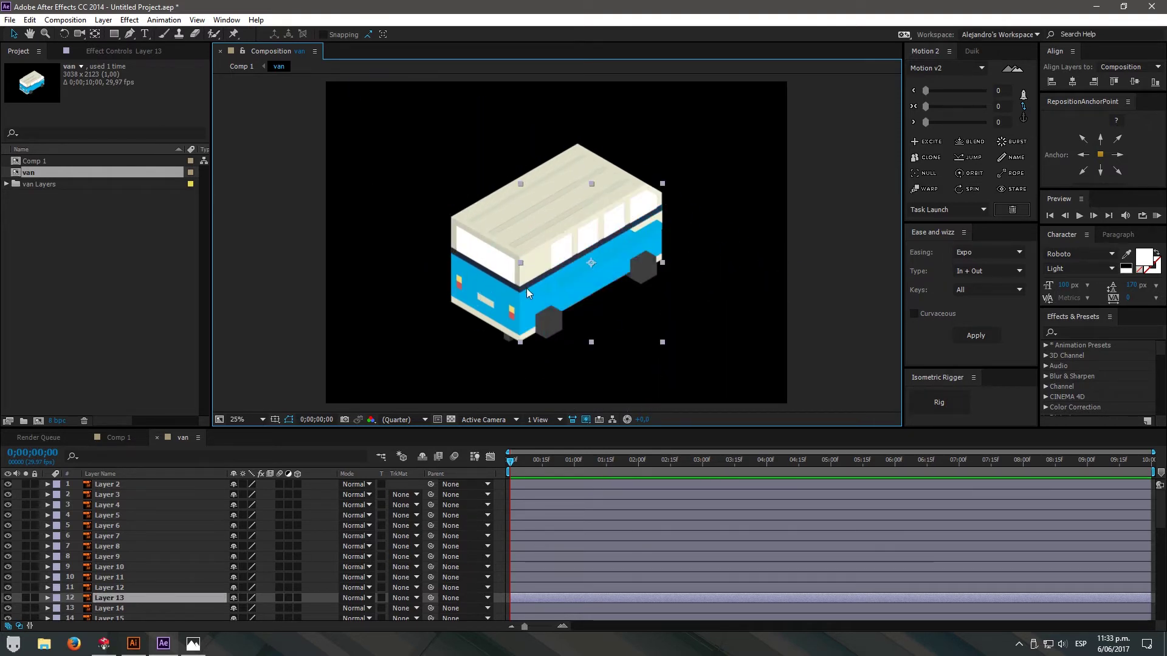
drag(527, 288, 506, 303)
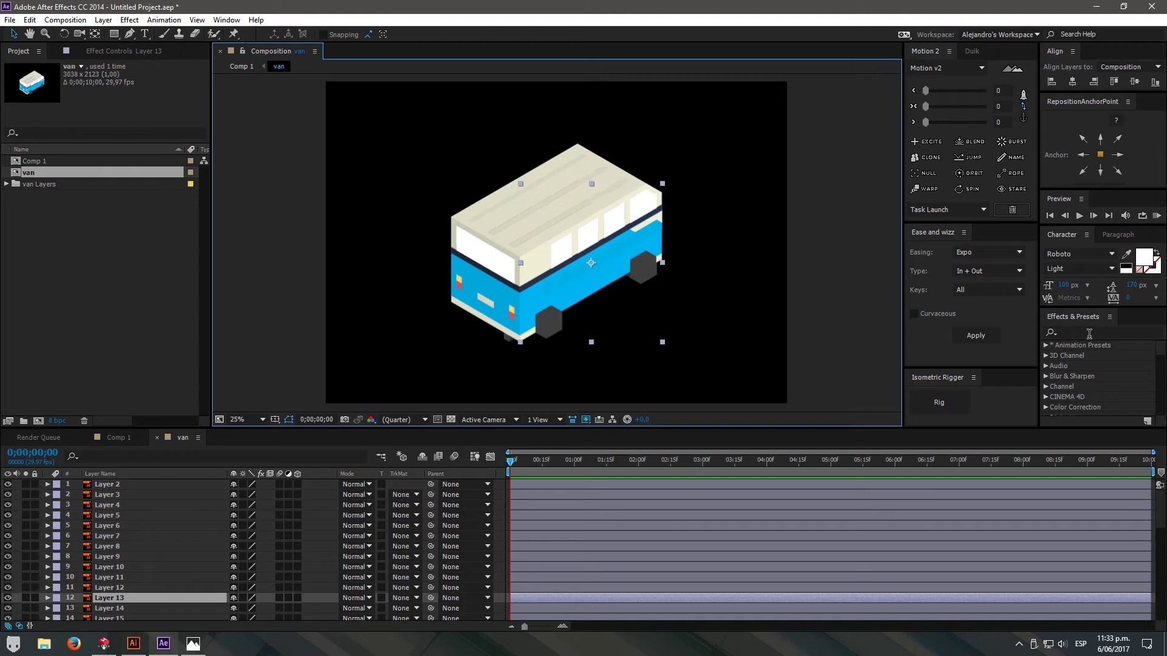
click(48, 598)
click(48, 598)
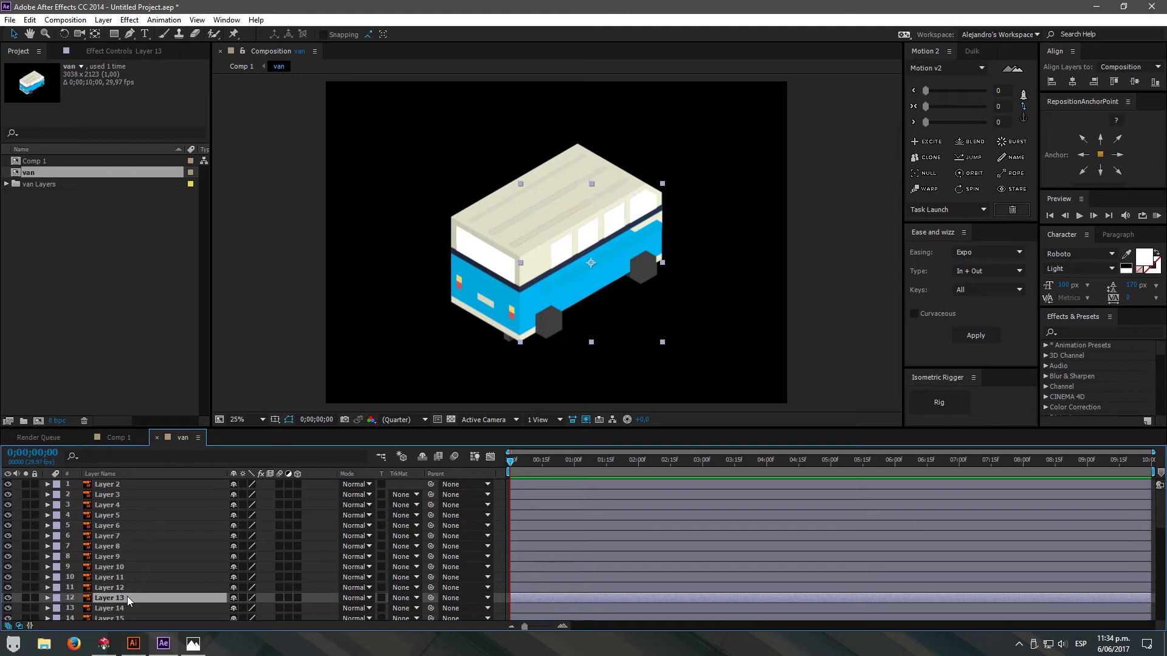
click(114, 487)
scroll(116, 501, down, 10)
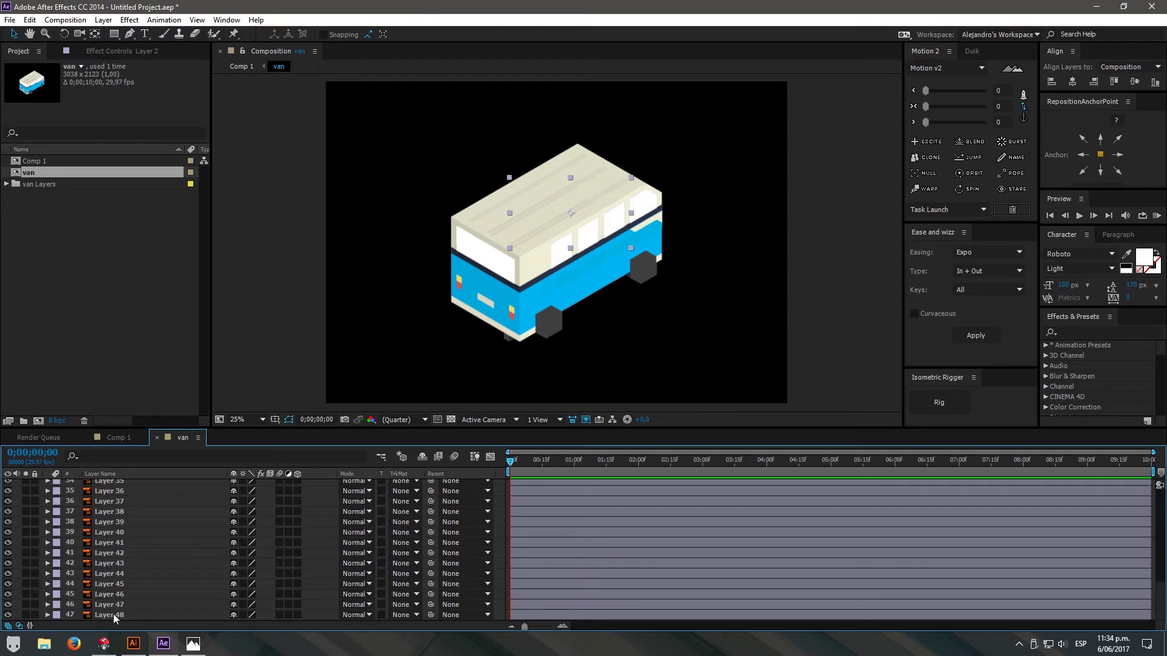
scroll(116, 615, up, 10)
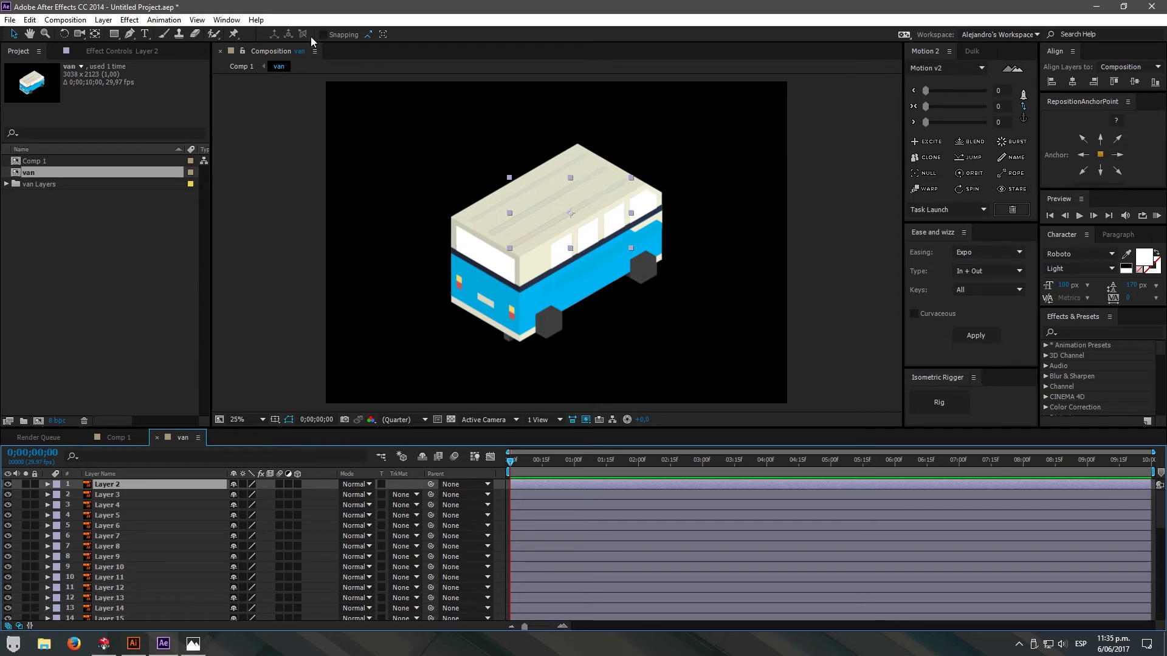
click(223, 22)
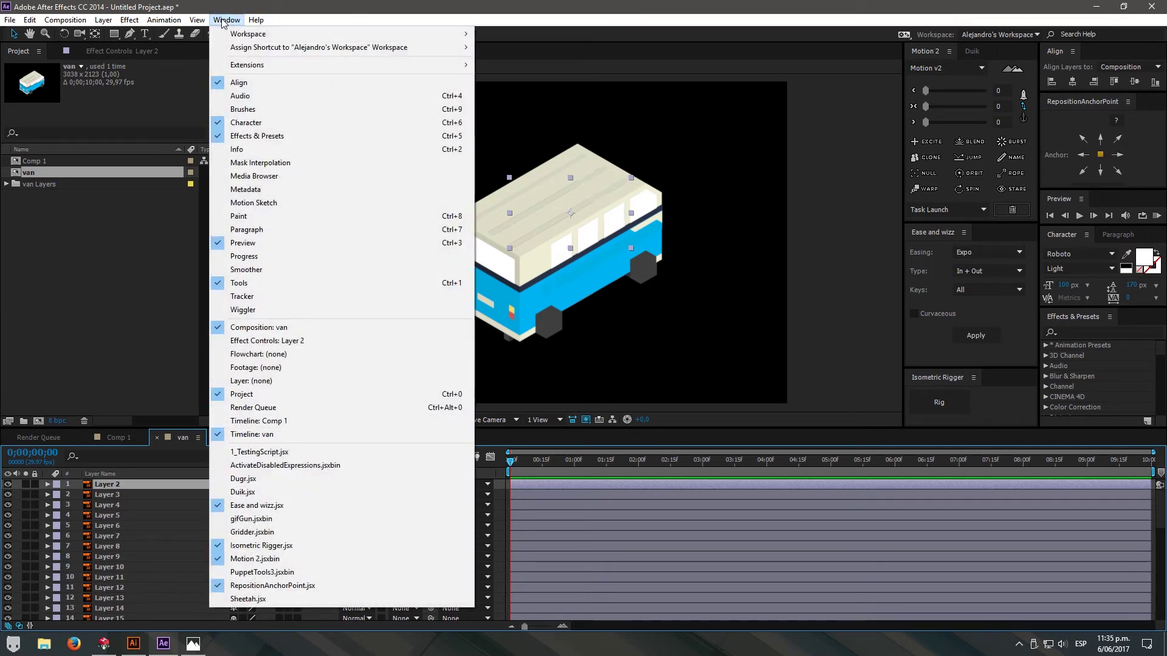
click(222, 22)
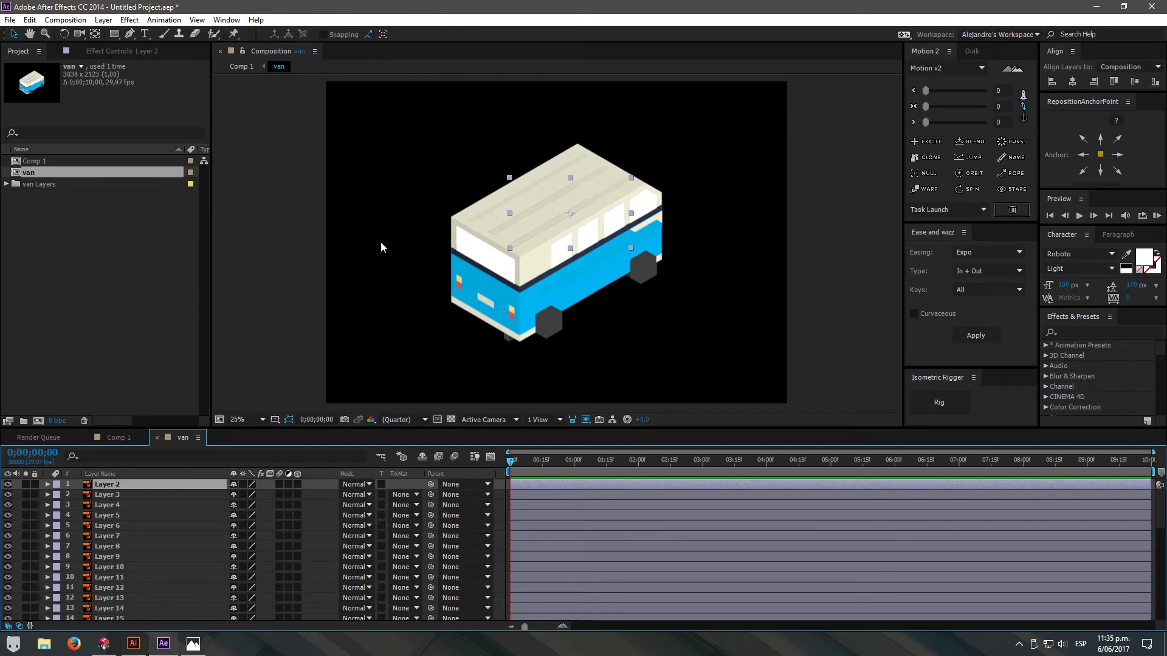
click(238, 23)
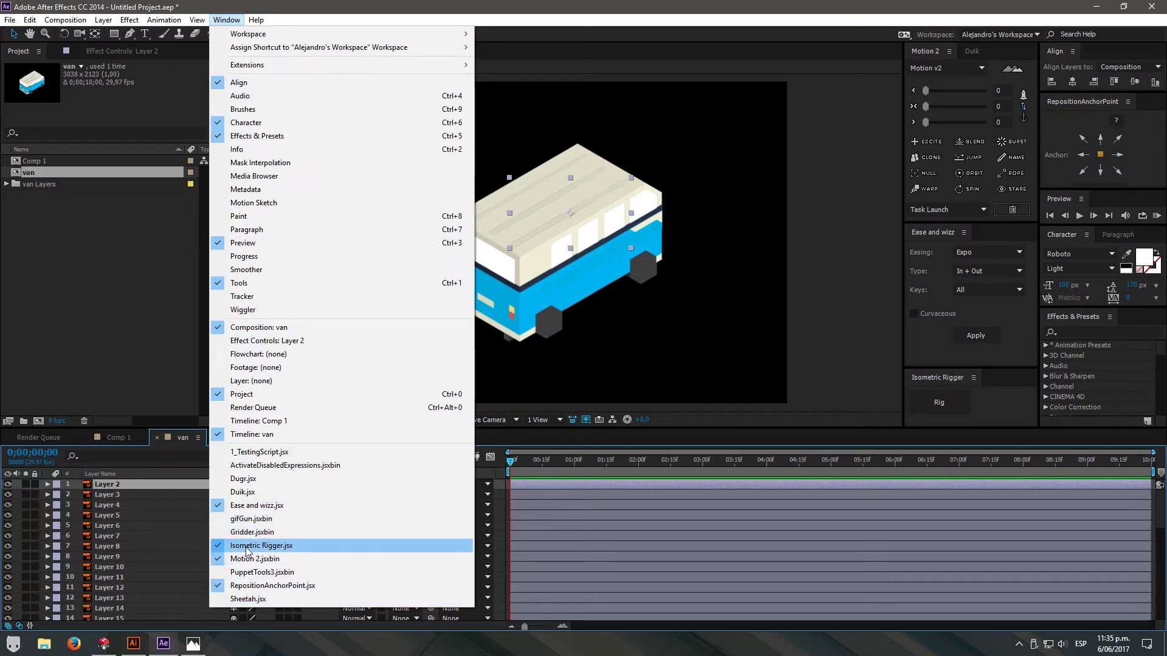
click(233, 21)
click(42, 645)
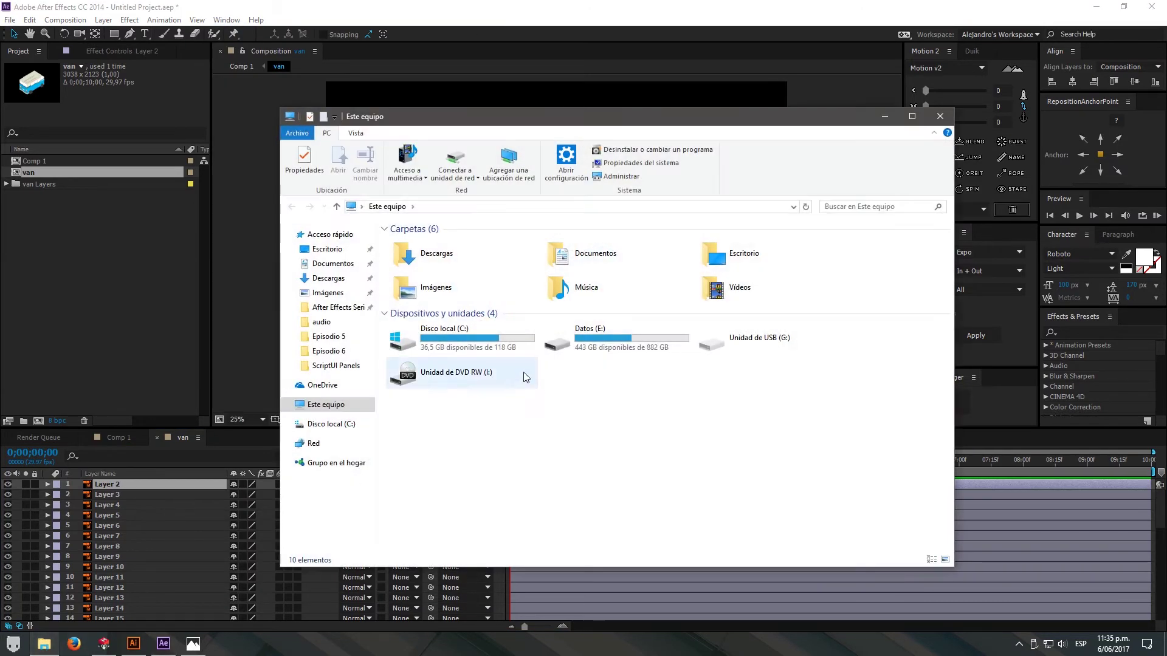
- Browse to E:\Program Files\Adobe\Adobe After Effects CC 2014\Support Files\Scripts\ScriptUI Panels
click(606, 341)
double_click(605, 342)
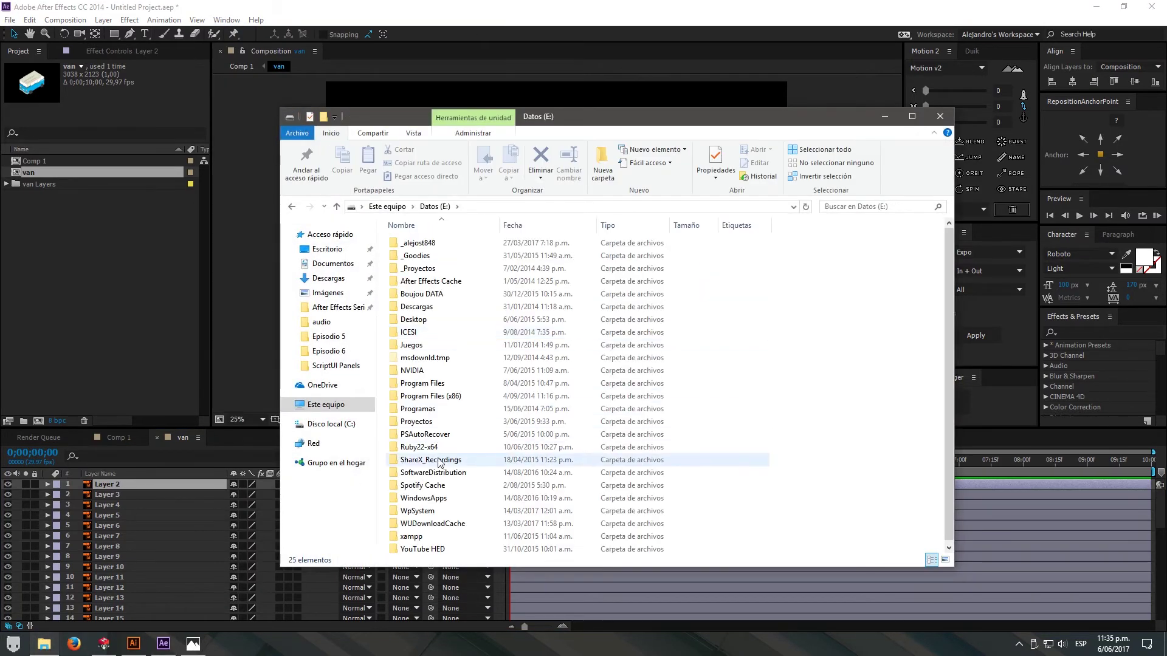
double_click(425, 381)
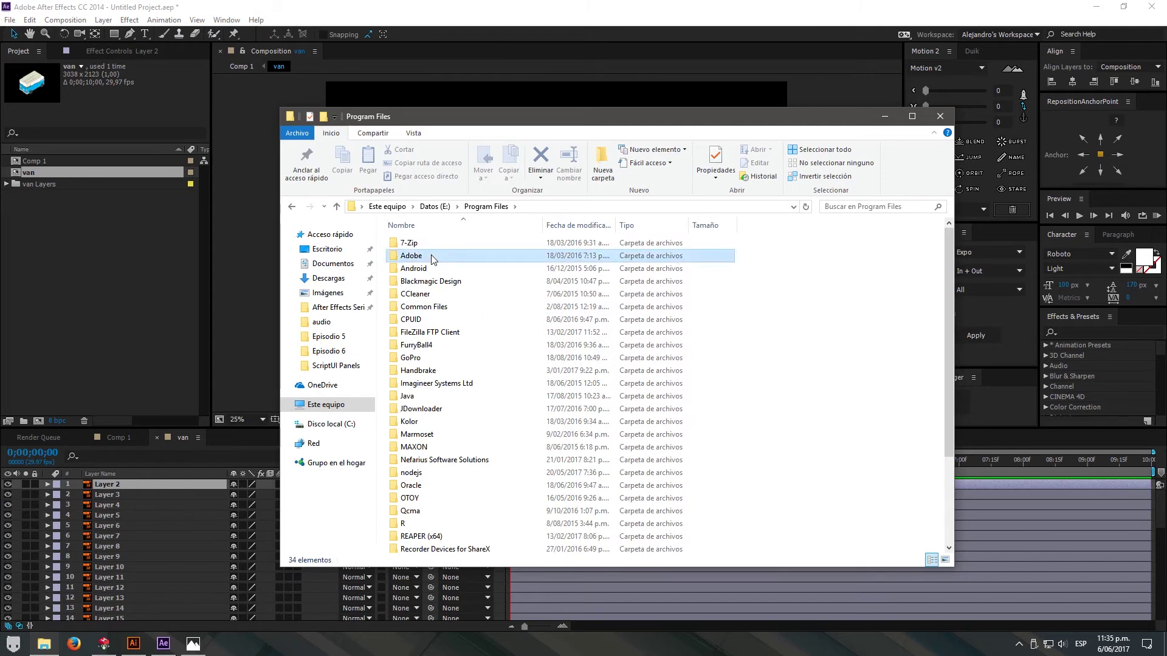
double_click(434, 256)
double_click(434, 258)
double_click(426, 245)
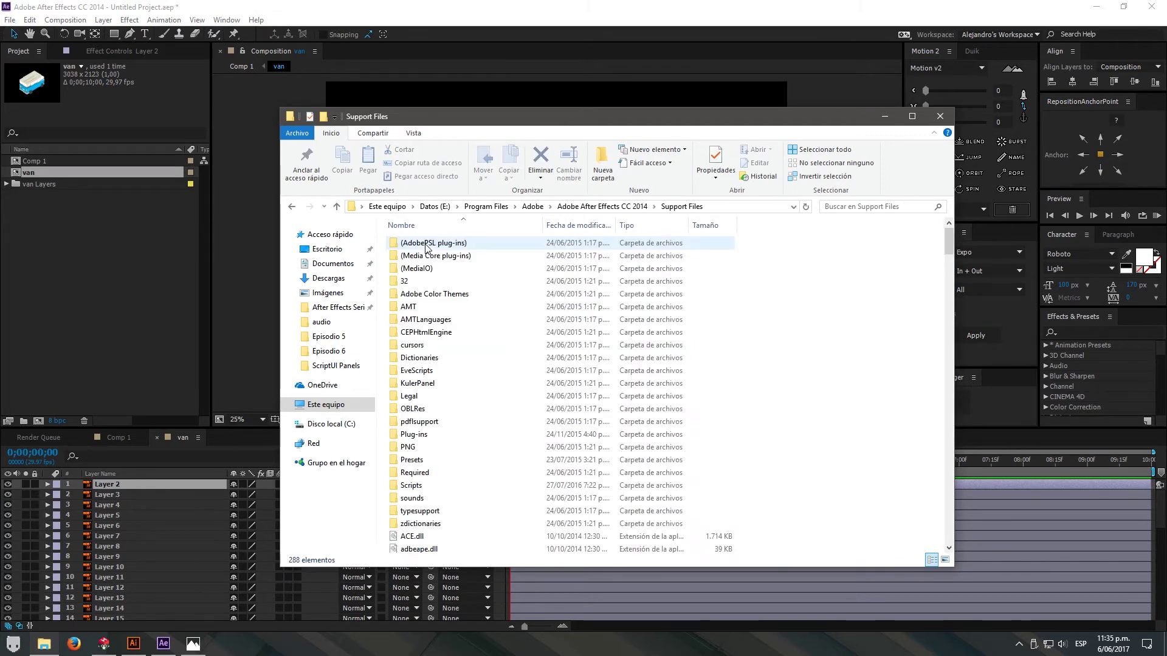
double_click(422, 486)
double_click(425, 298)
- Look through the ScriptUI Panels scripts, then switch back to After Effects
scroll(474, 462, down, 1)
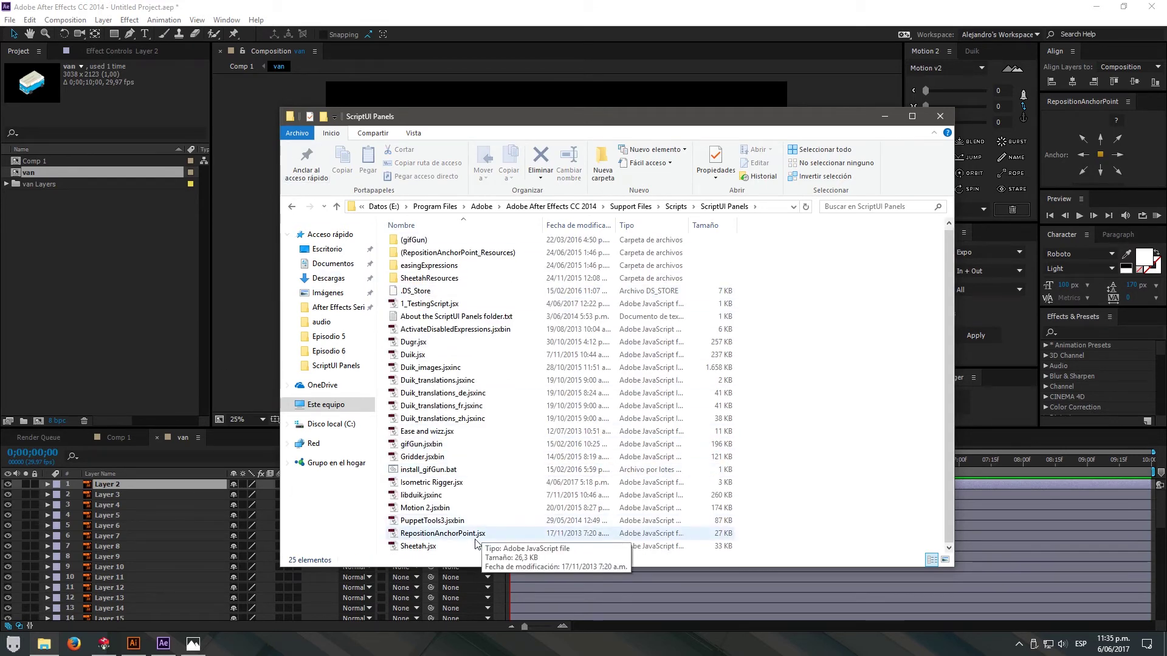
scroll(498, 521, up, 1)
click(537, 10)
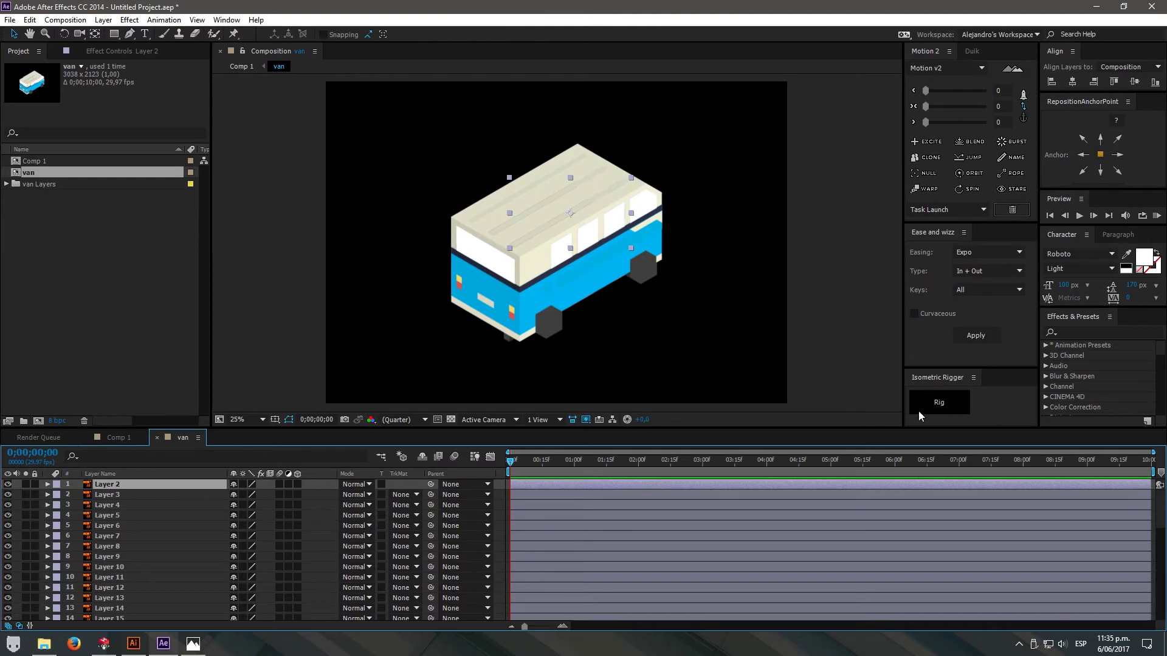
- Run Isometric Rigger.jsx on Layer 2 to add X, Y and Z Movement sliders
click(226, 21)
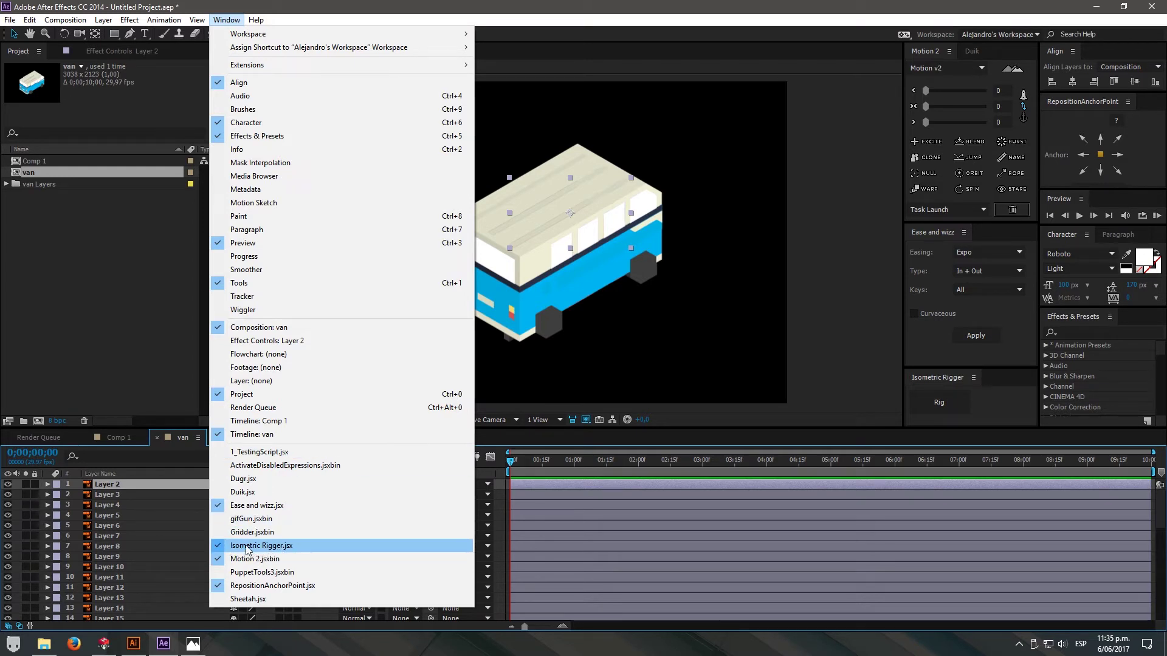
click(951, 376)
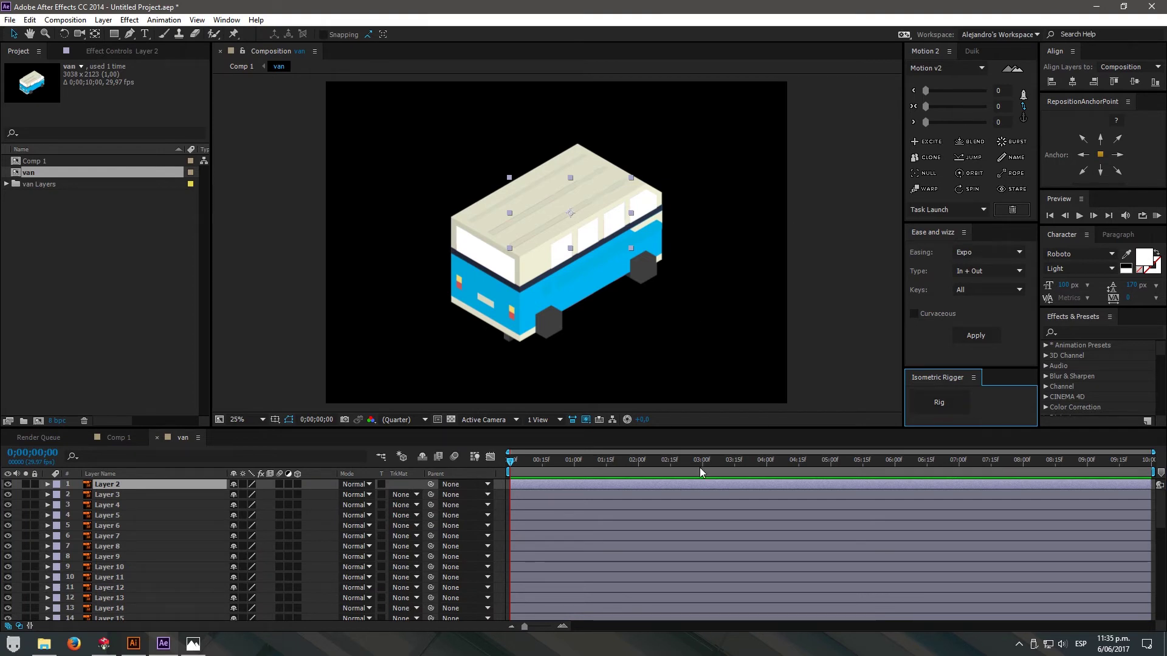
click(934, 406)
click(116, 51)
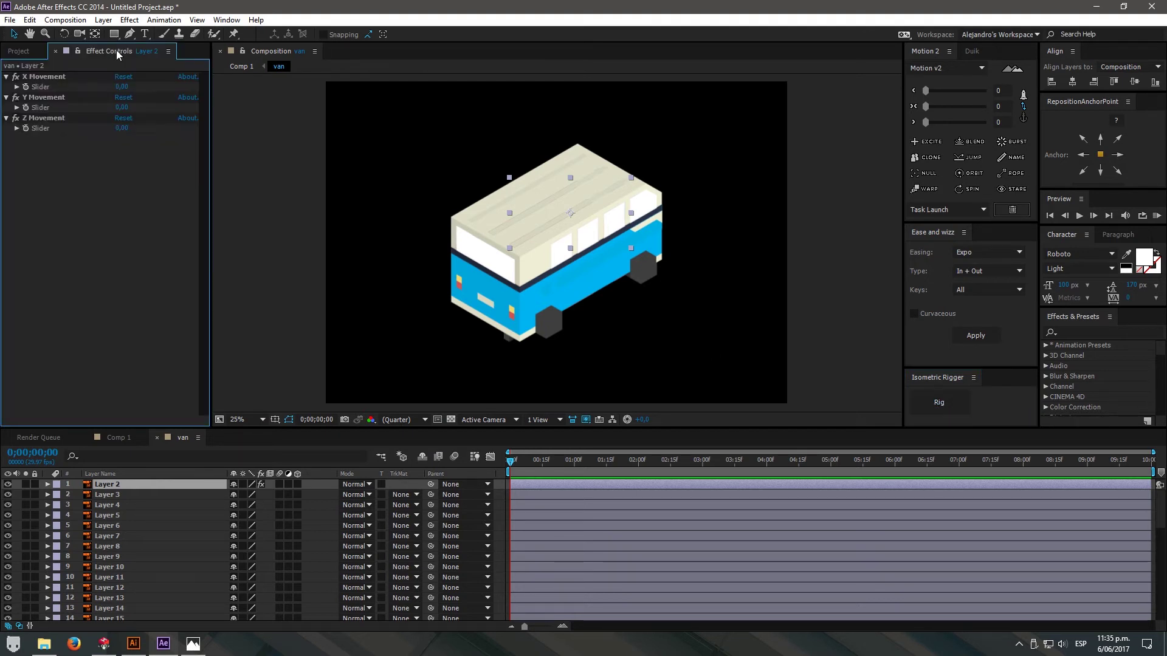
click(43, 76)
click(48, 96)
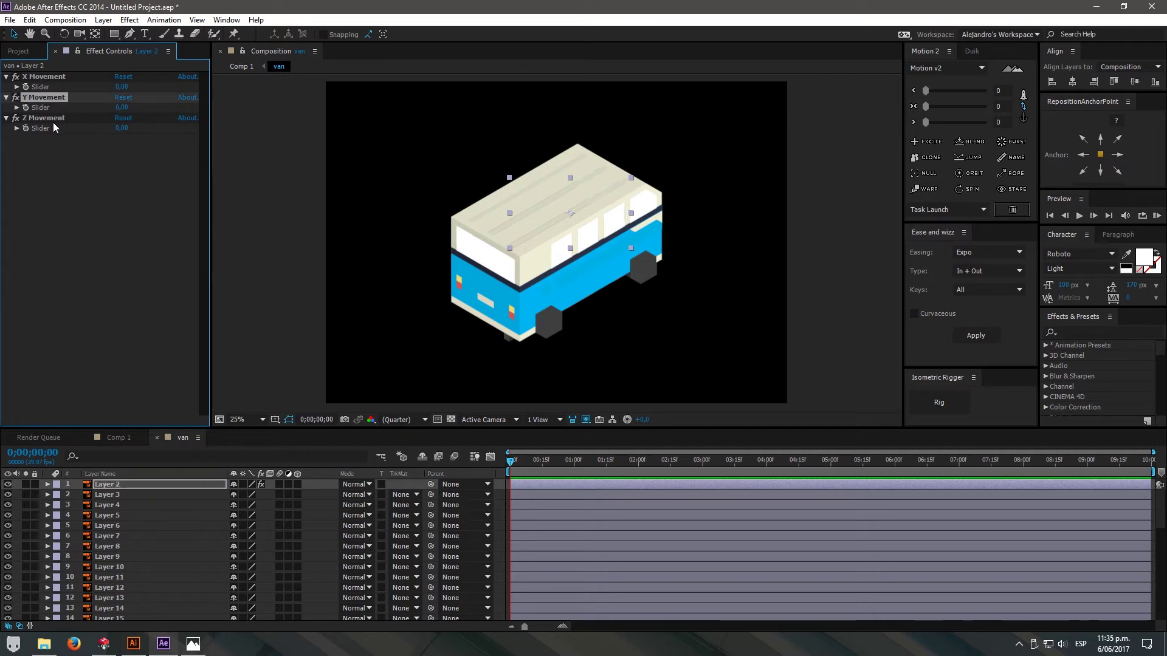
click(52, 119)
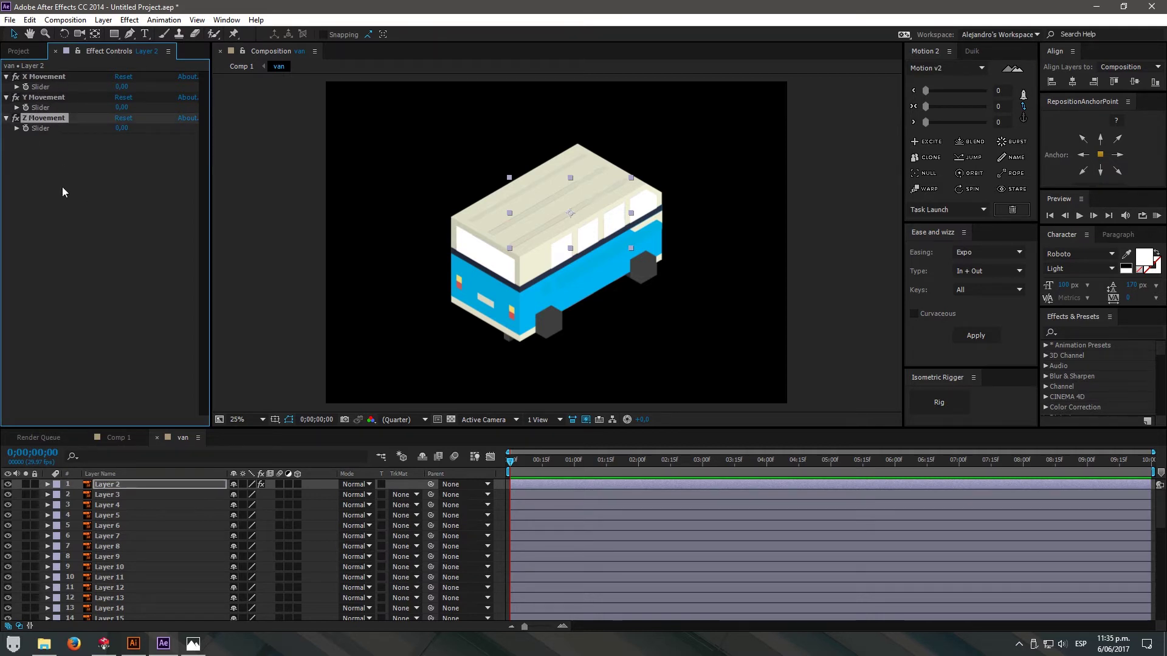
- Show Layer 2's Position property alone and inspect its slider-driven expression
click(47, 484)
click(111, 483)
key(p)
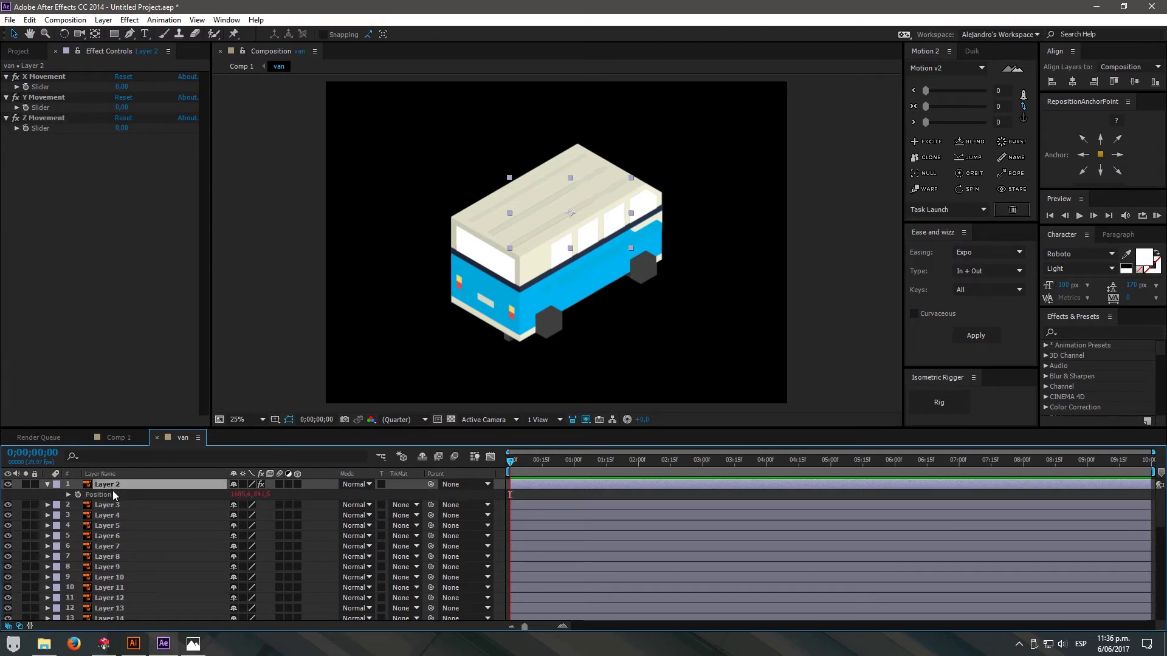
click(68, 495)
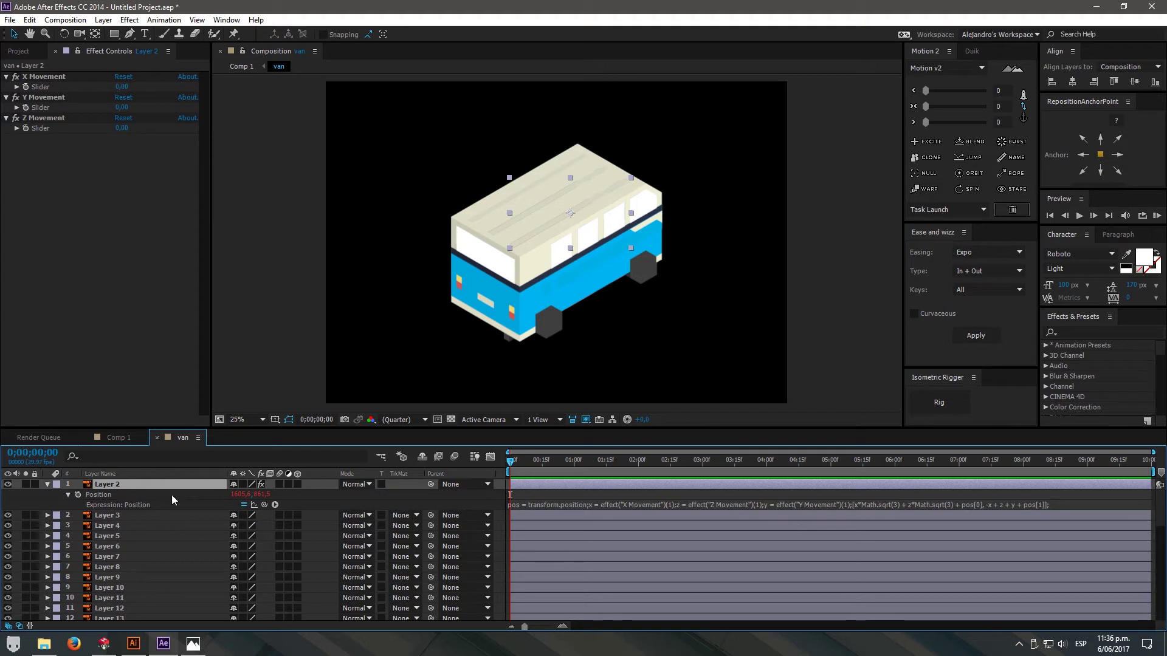
click(68, 495)
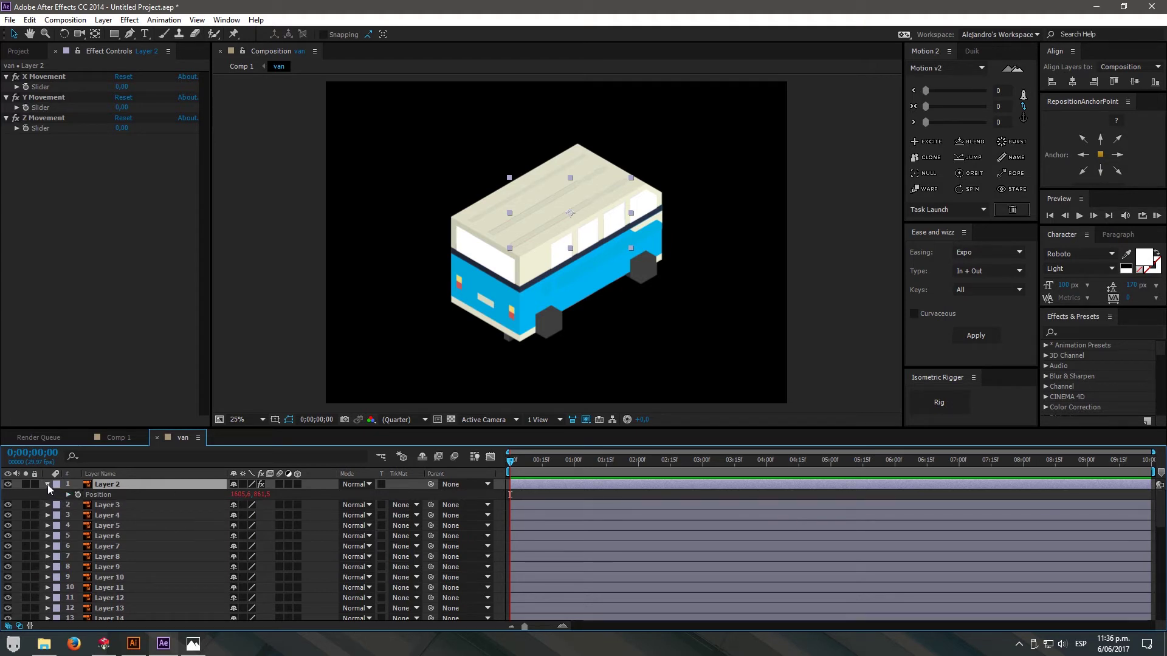
click(47, 484)
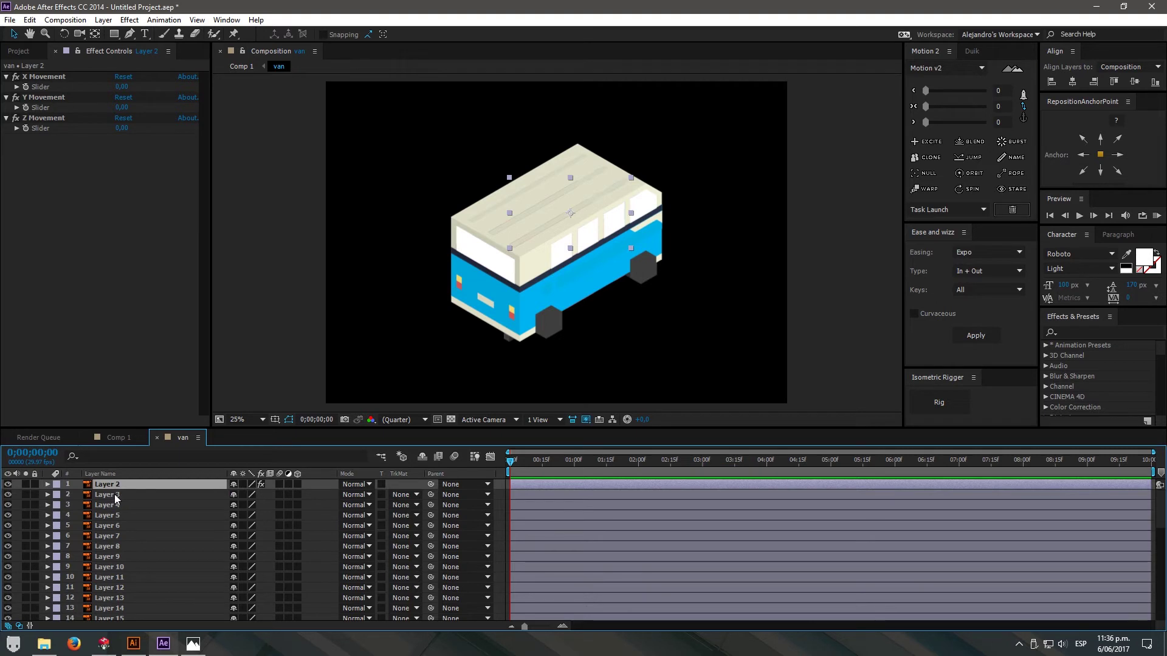
- Select Layers 3 through 48 in the timeline
click(106, 494)
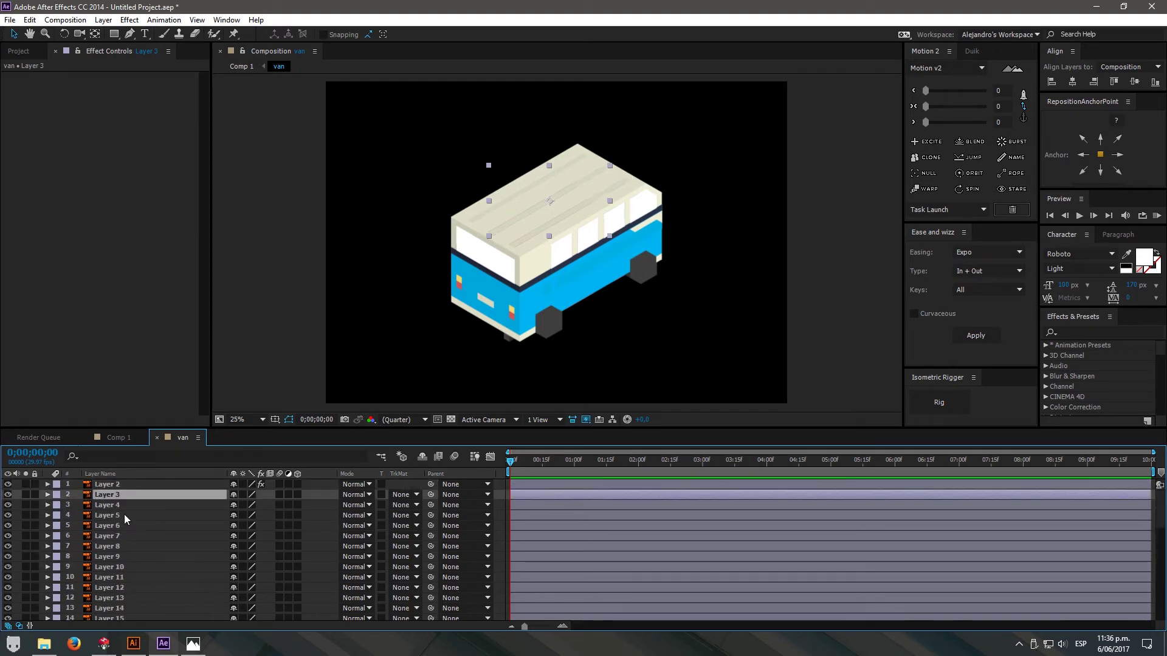
click(114, 503)
click(112, 517)
click(114, 491)
scroll(146, 548, down, 10)
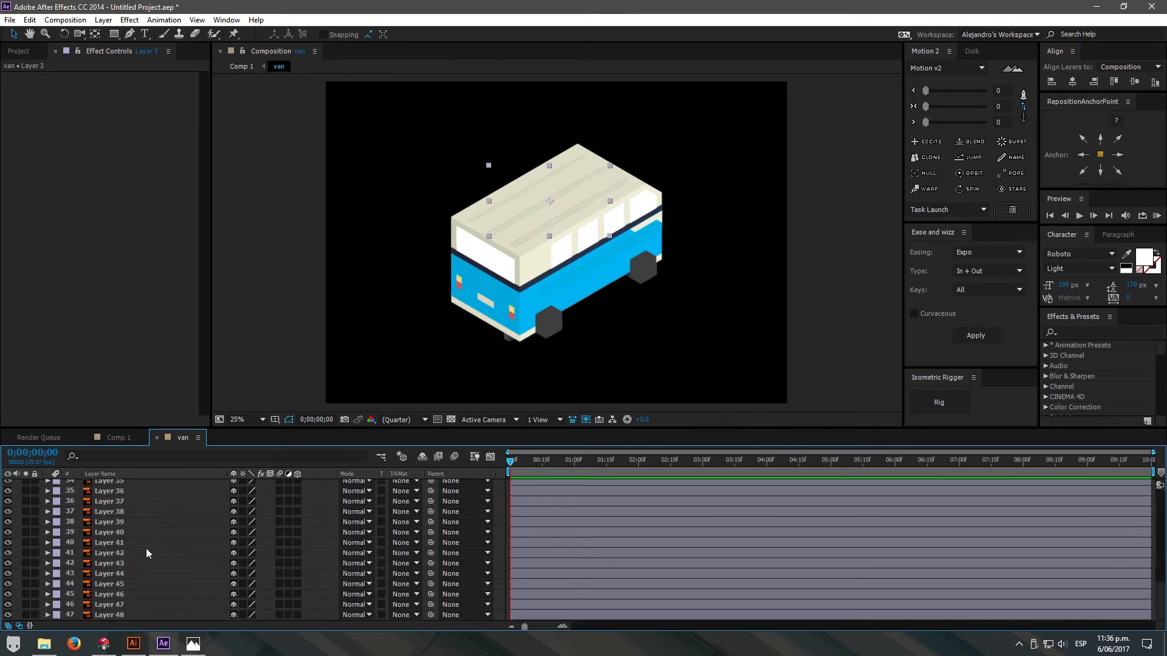
shift+click(113, 613)
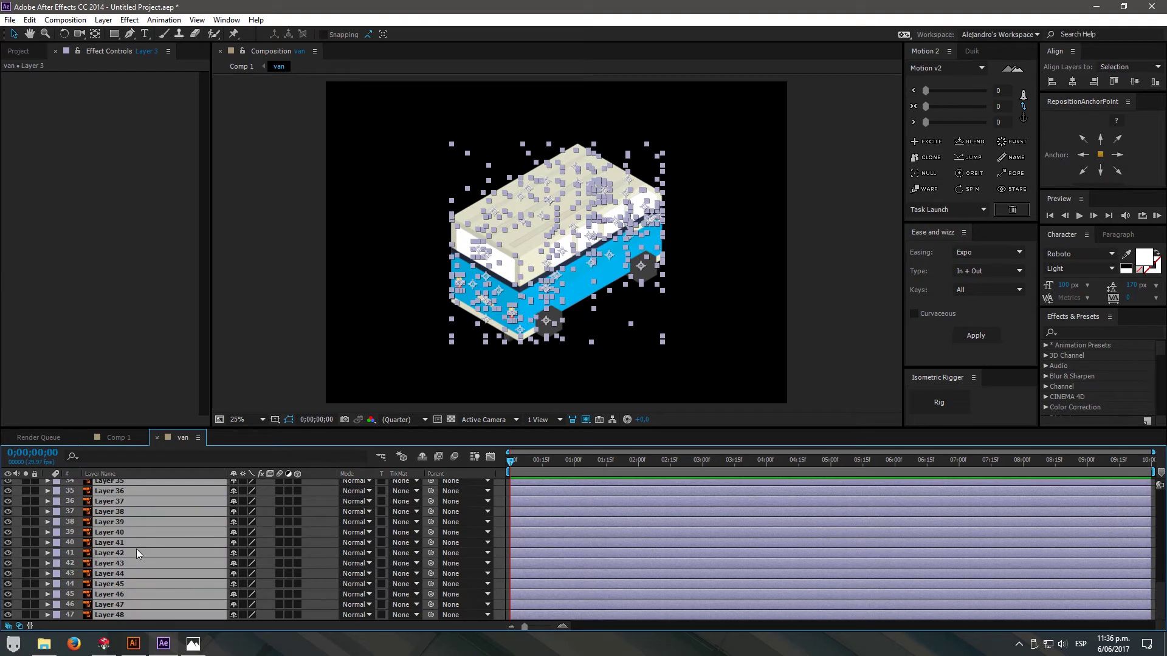
scroll(136, 549, up, 10)
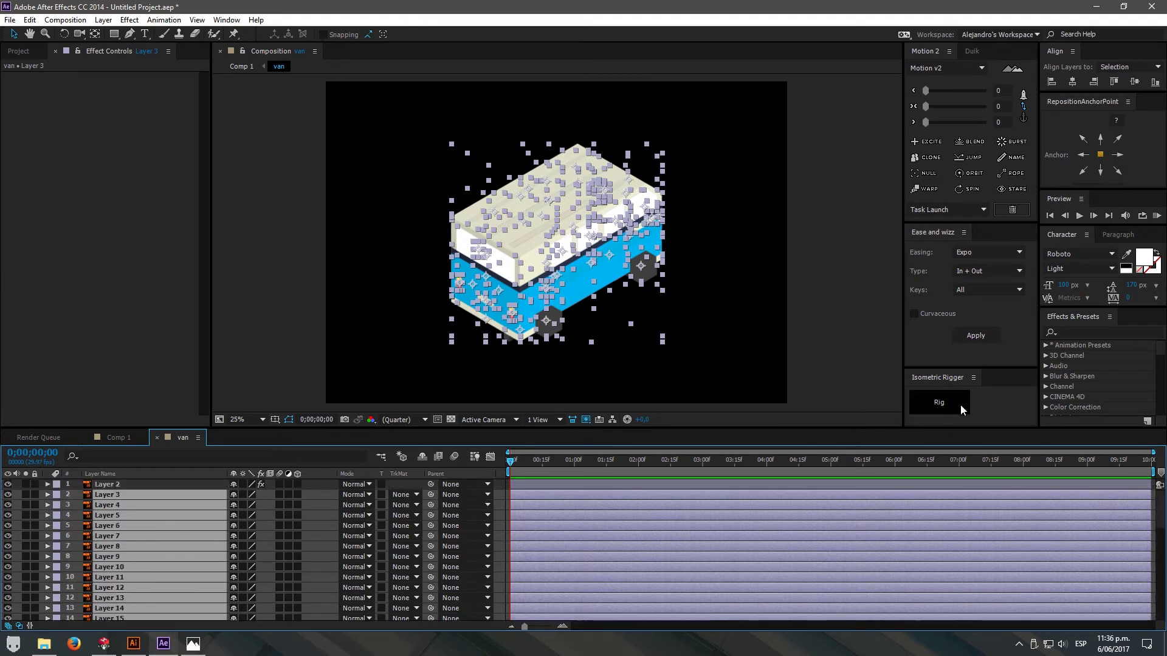
- Rig all selected layers with Isometric Rigger's X, Y and Z Movement sliders
click(933, 404)
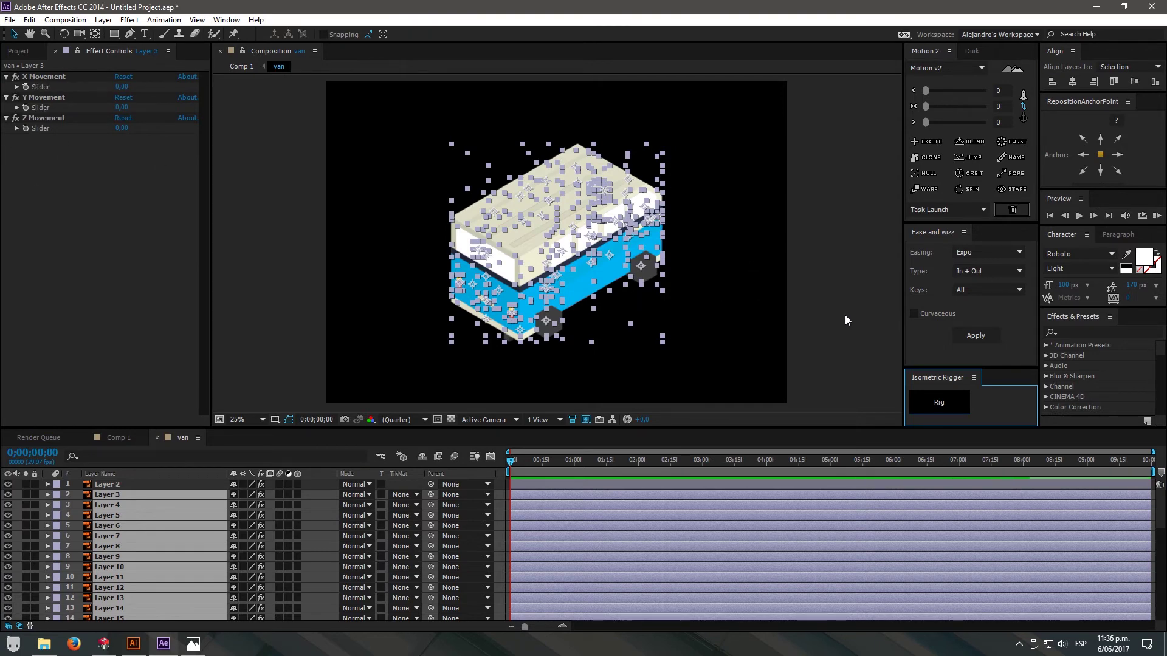
click(118, 484)
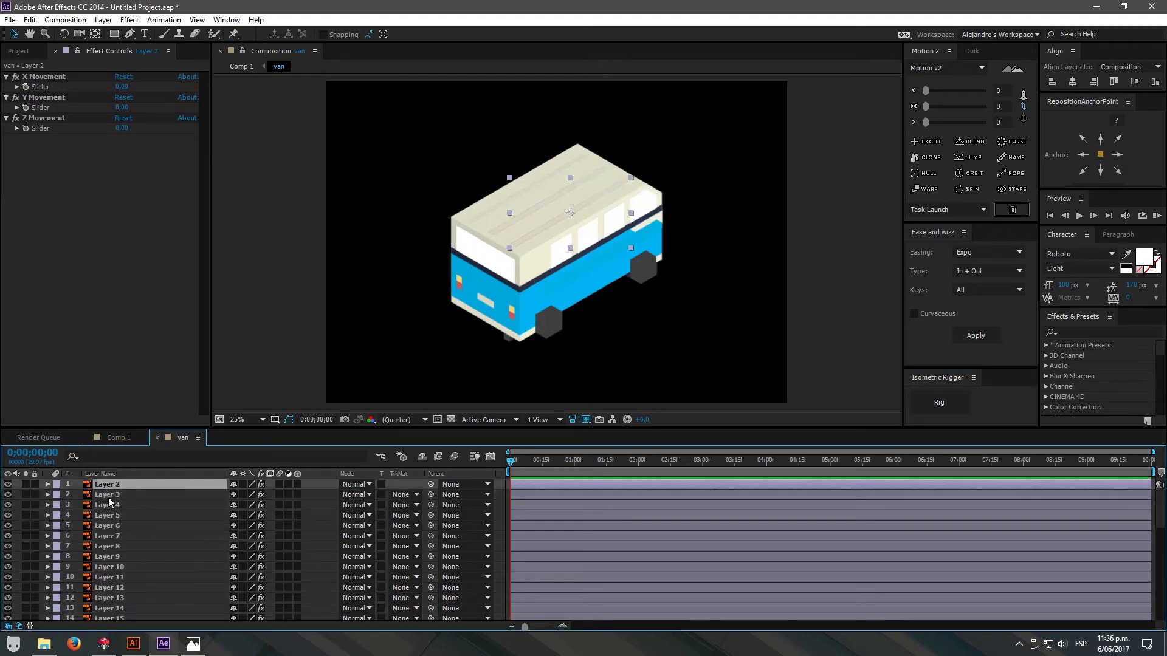
scroll(140, 528, down, 10)
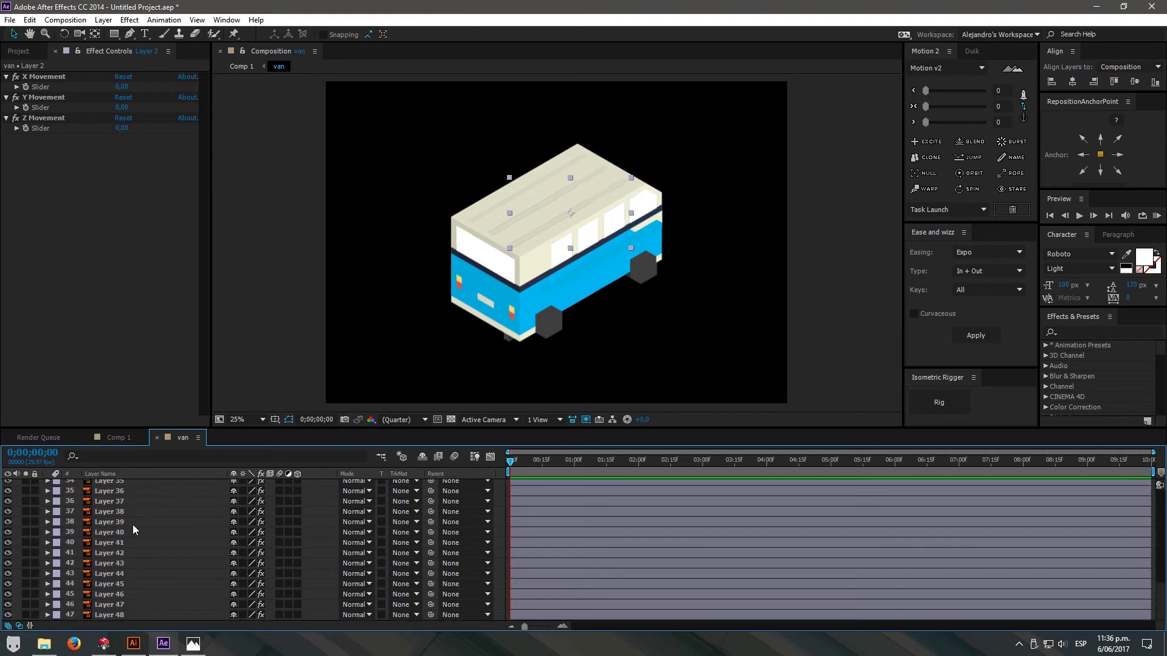
click(120, 612)
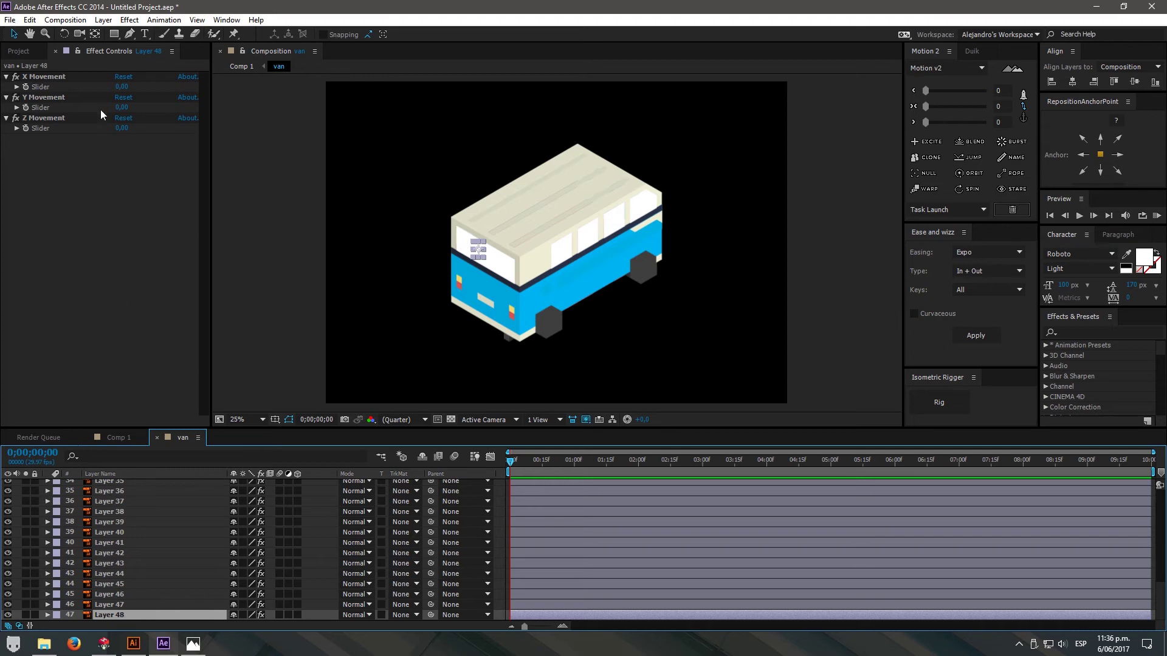
drag(115, 127, 3, 101)
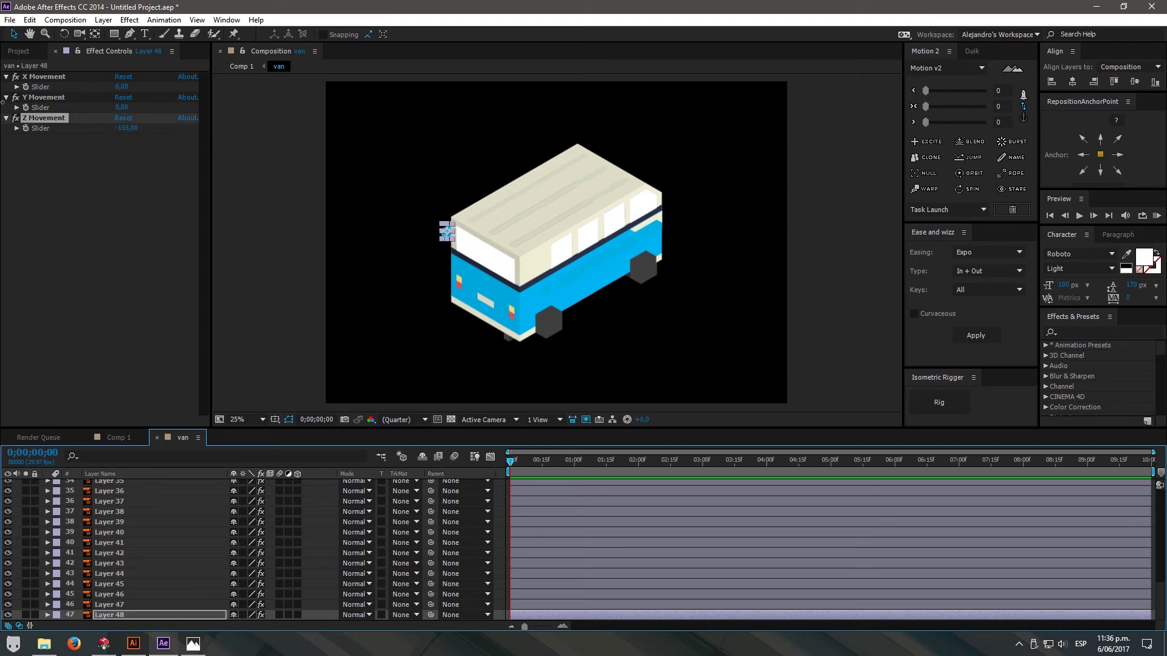
click(107, 136)
key(ctrl+z)
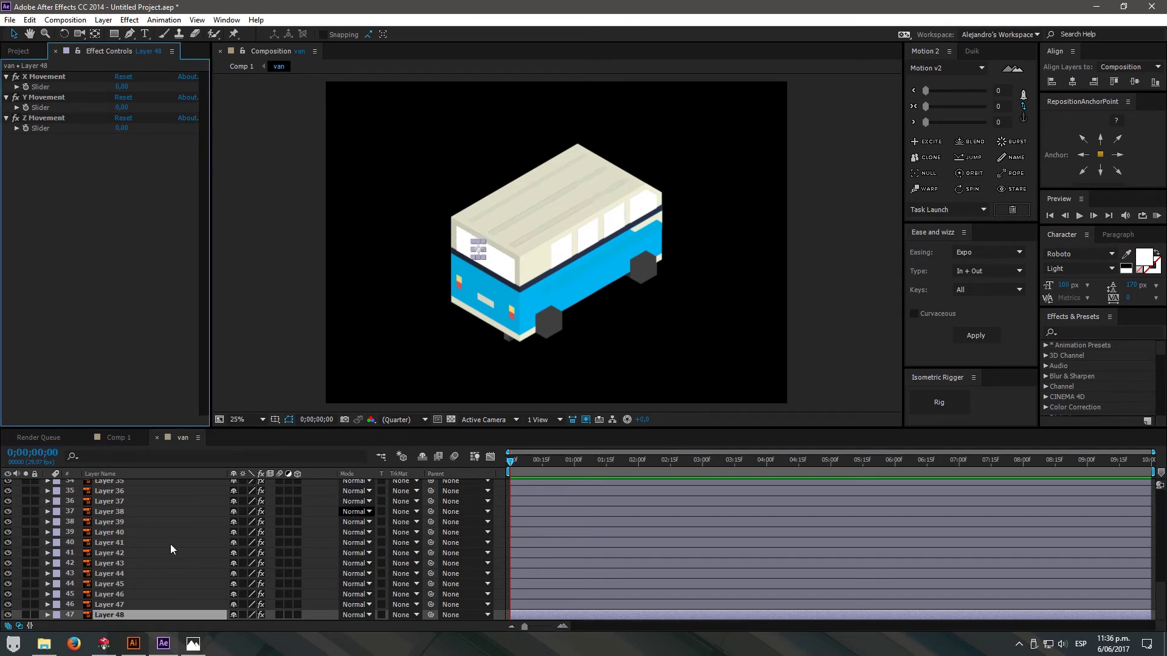
scroll(162, 560, up, 10)
click(124, 484)
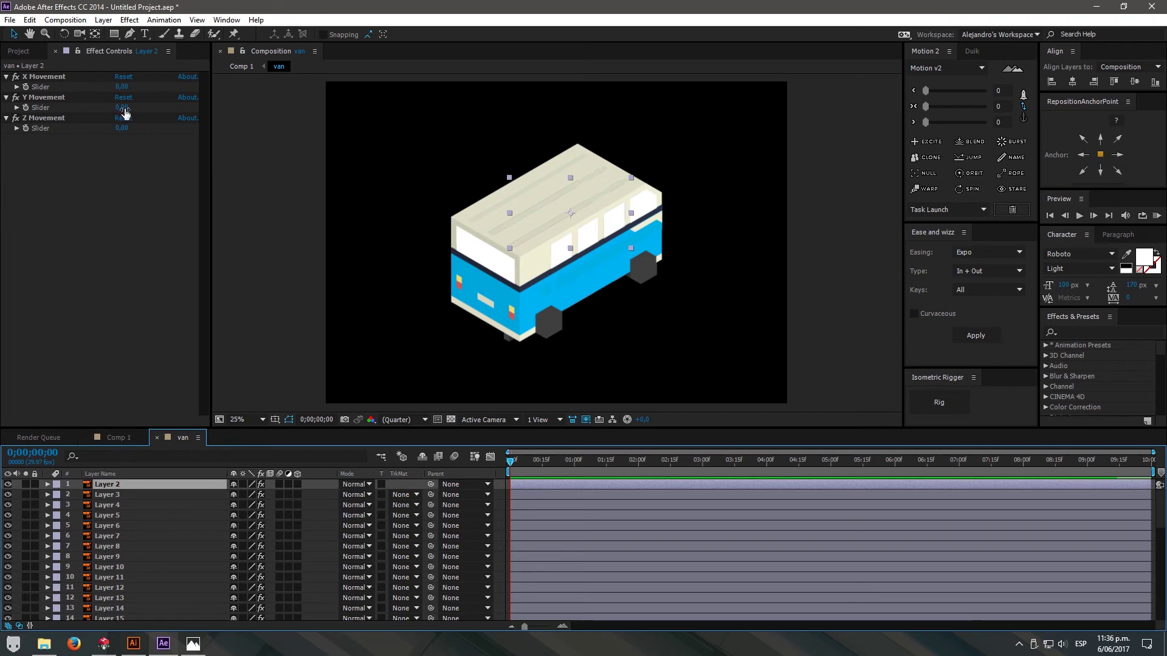
drag(122, 107, 3, 81)
key(ctrl+z)
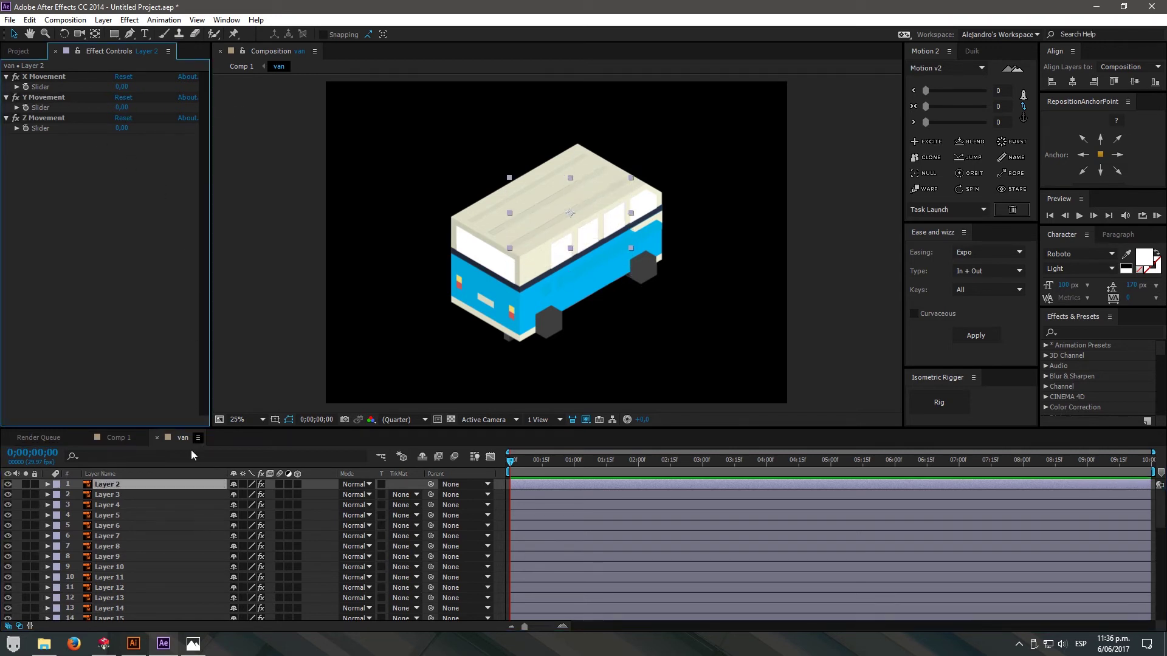
- Select Layers 2–4 and reveal Layer 2's Y Movement keyframes in the timeline
shift+click(115, 495)
shift+click(108, 507)
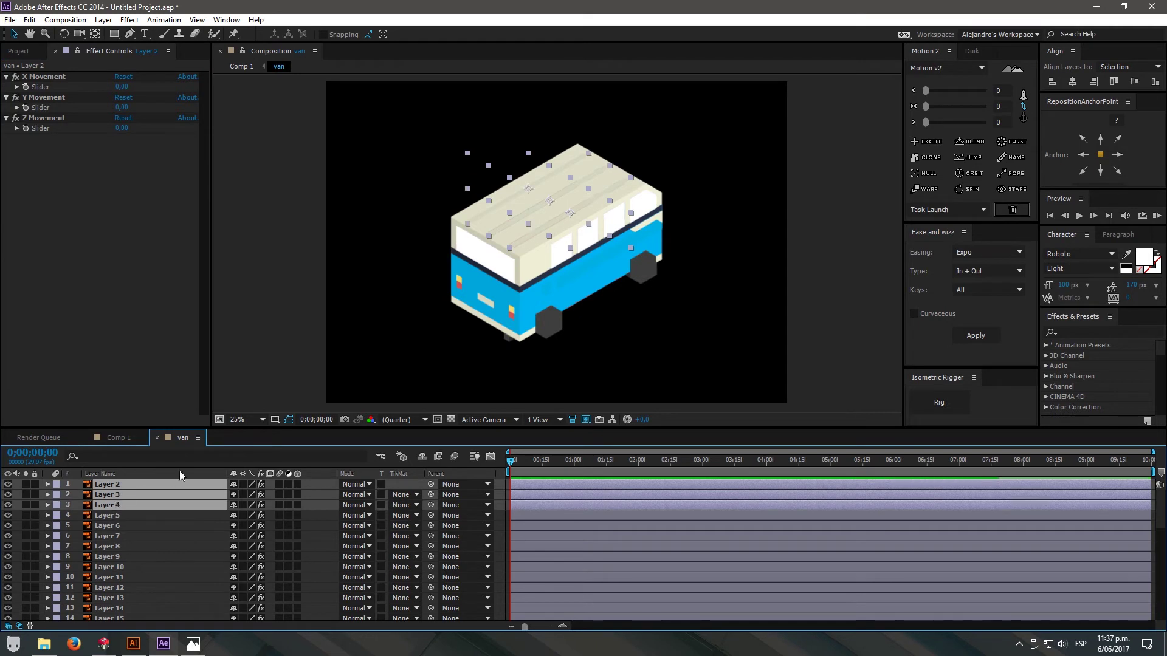
click(28, 111)
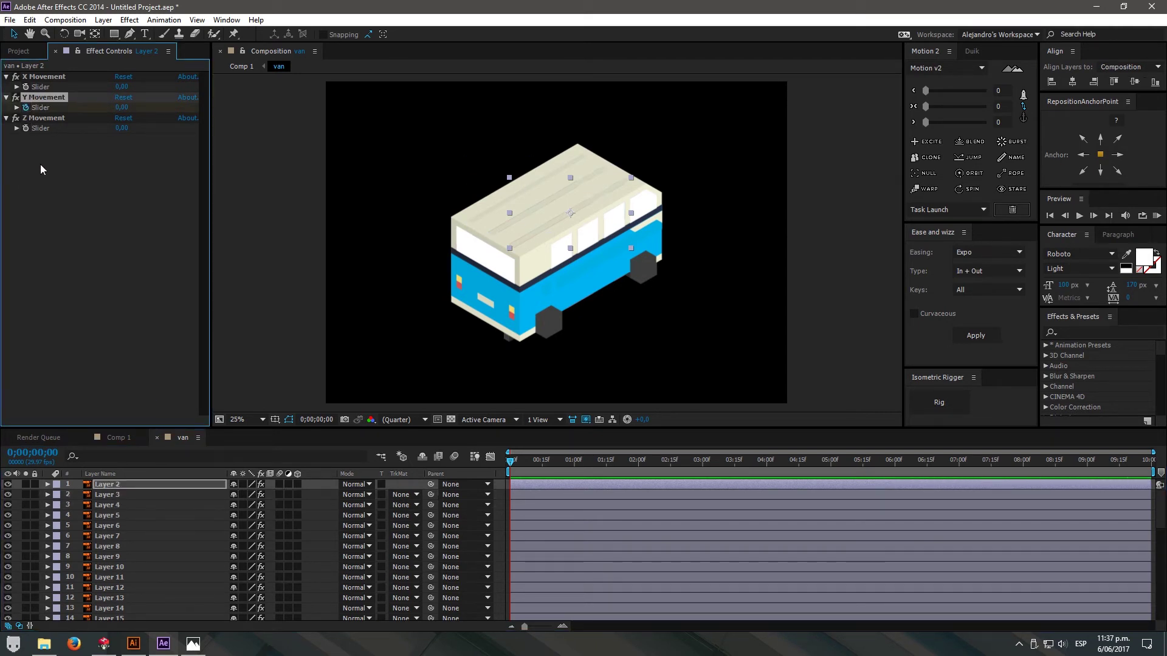
key(p)
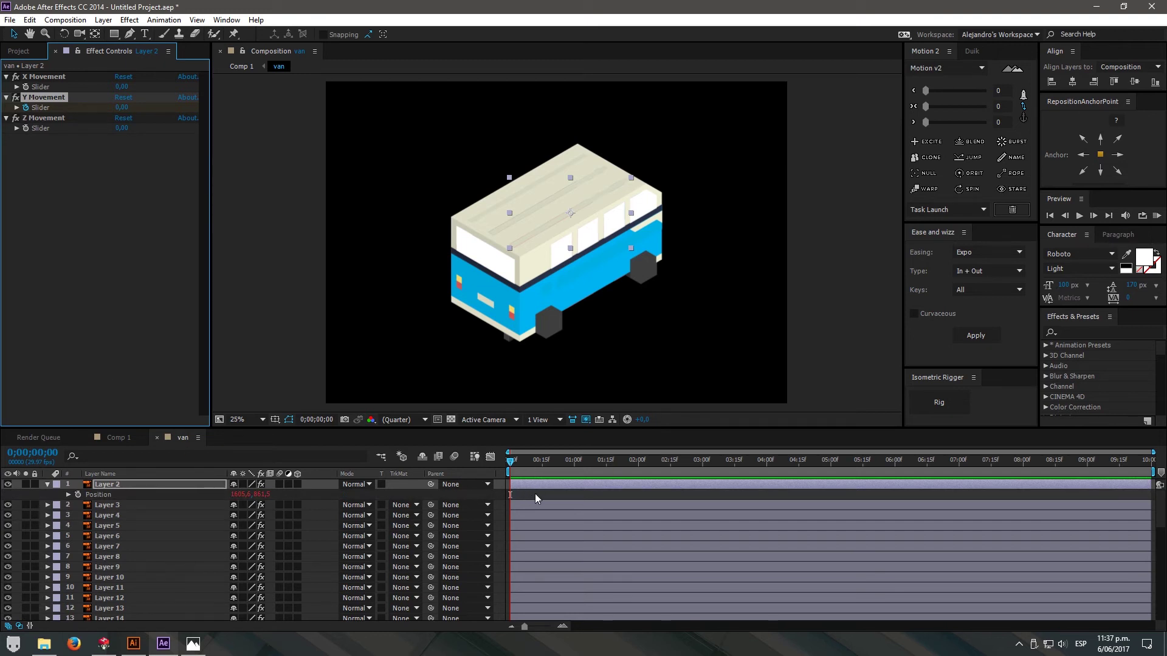
click(535, 496)
click(531, 488)
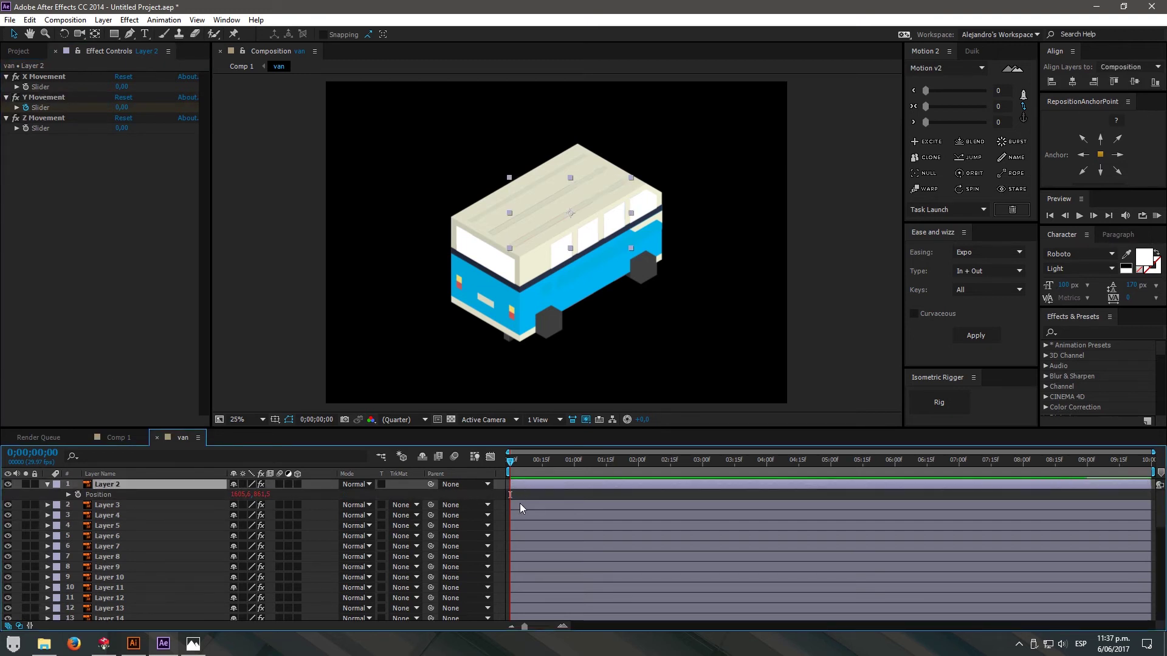
key(u)
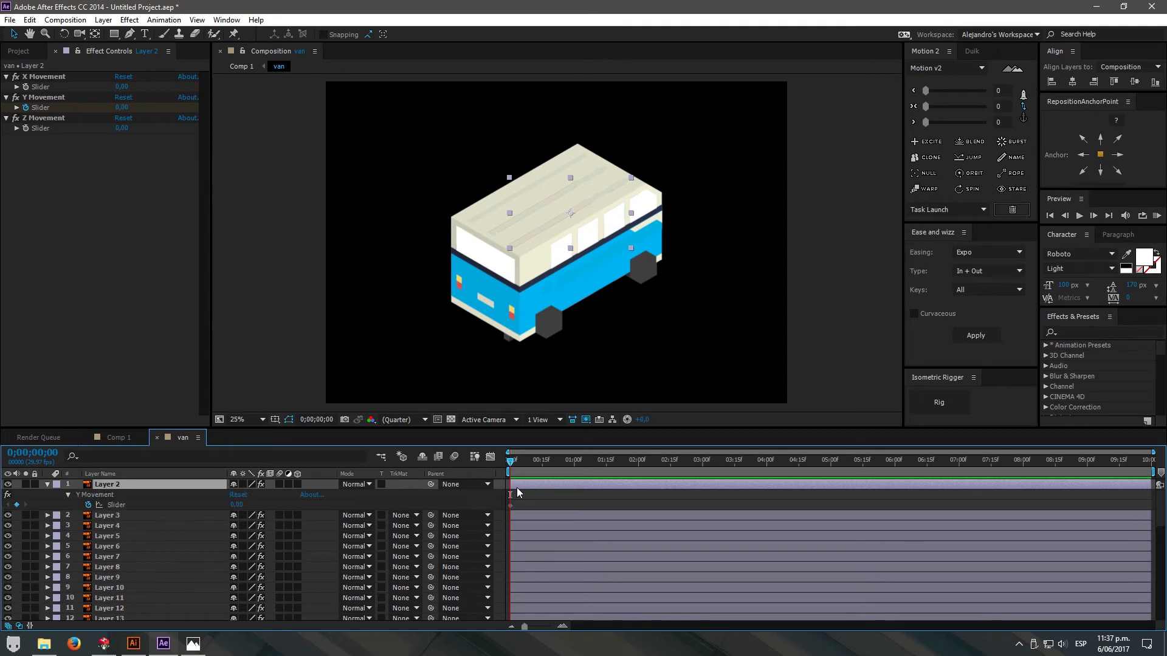
click(519, 514)
click(519, 526)
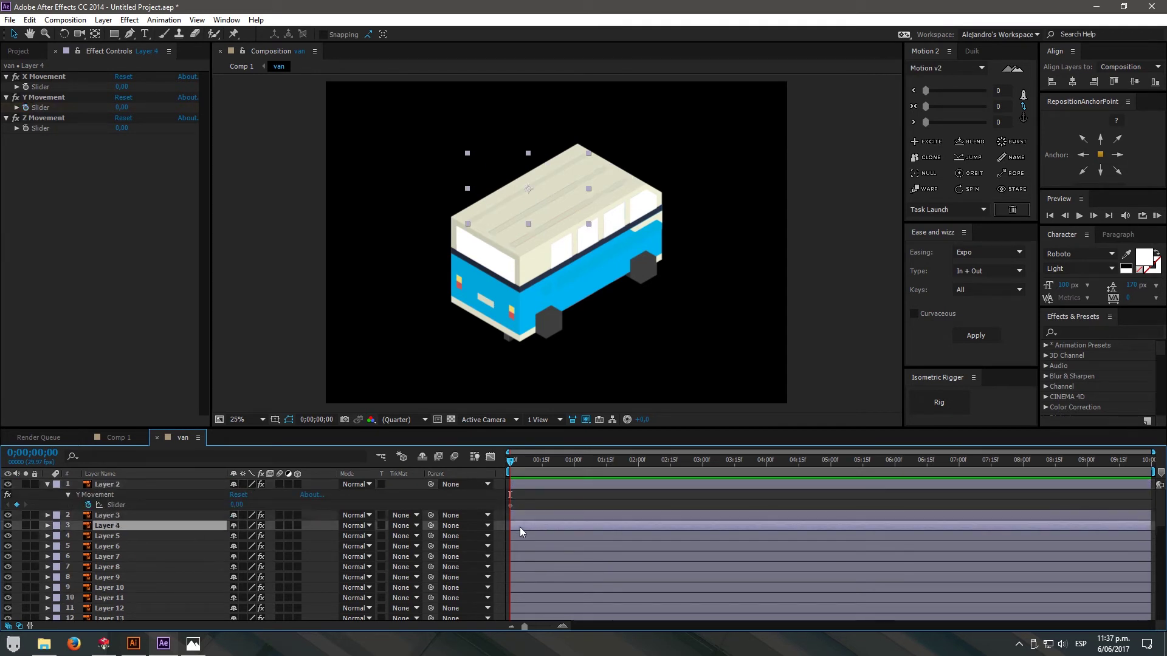
click(521, 483)
drag(510, 461, 574, 466)
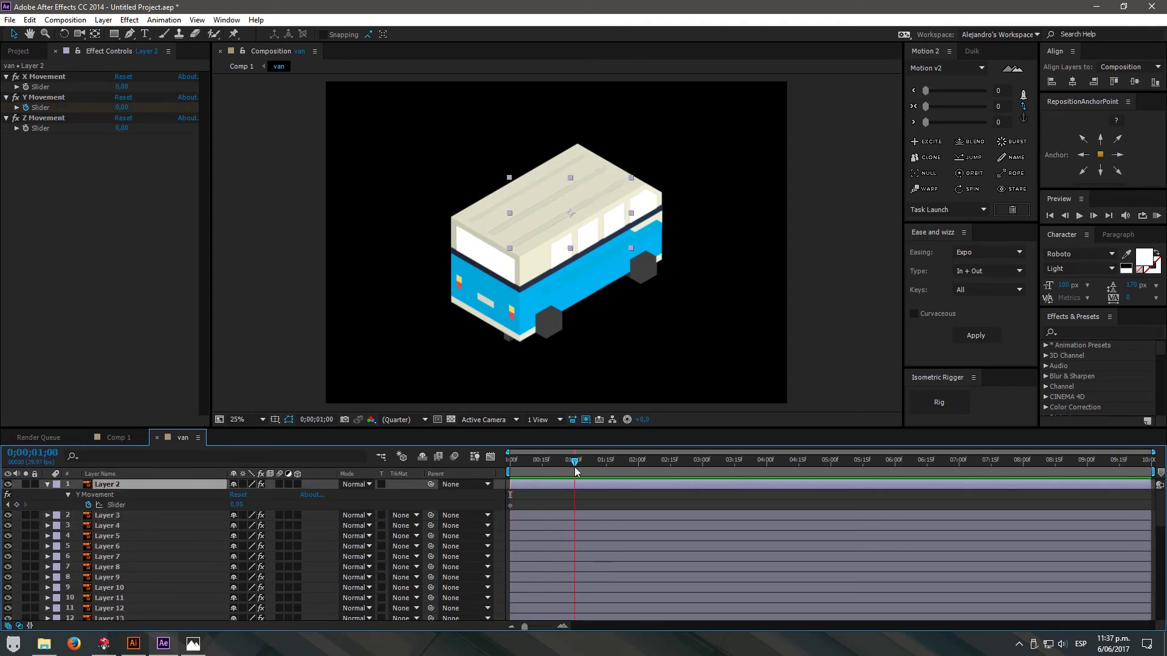
drag(121, 107, 130, 106)
key(ctrl+z)
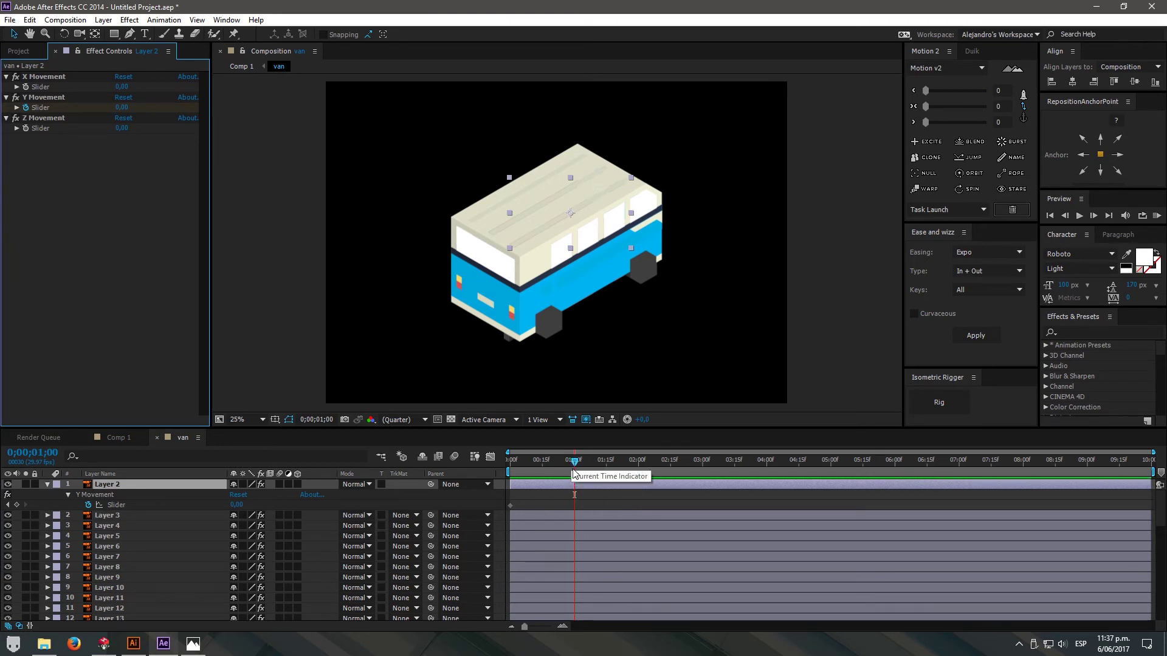
- Keyframe Layer 2's Y Movement at 0 on 2:00 and -1260 at 0:00
drag(510, 508, 694, 510)
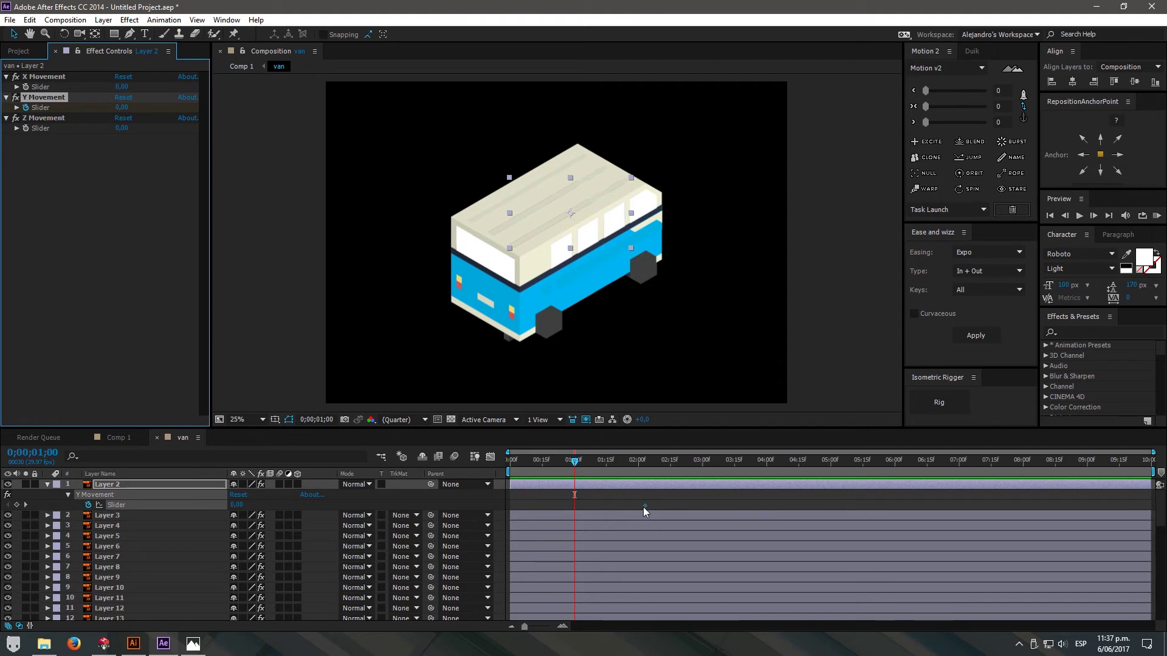
click(638, 468)
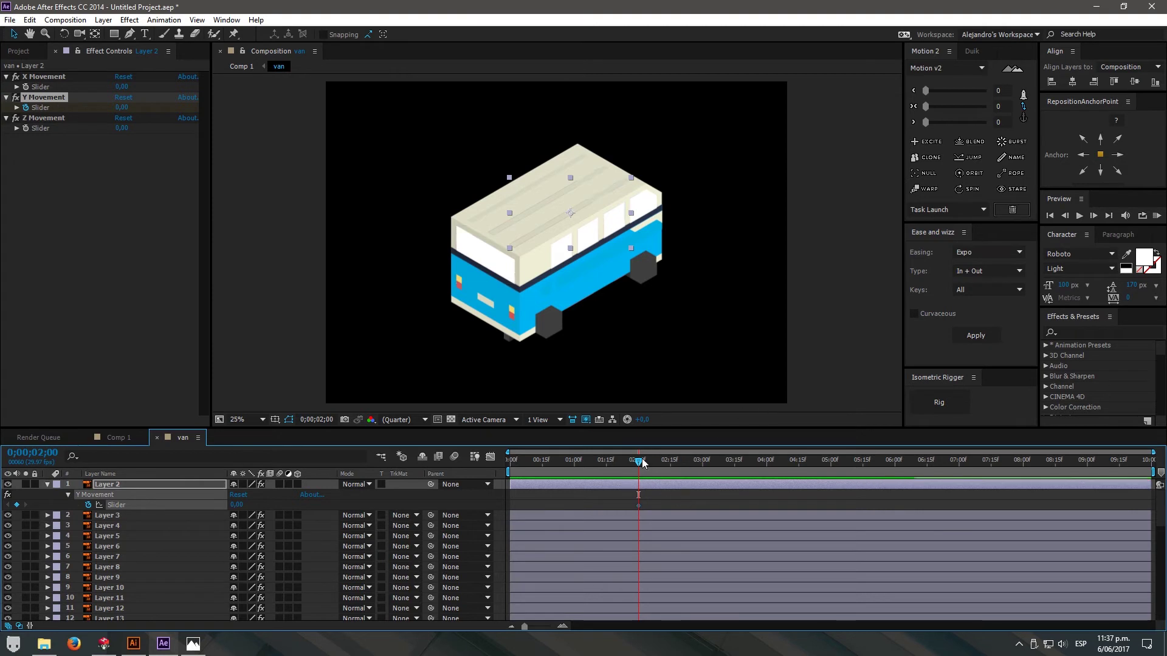
drag(643, 464, 413, 467)
drag(235, 505, 145, 492)
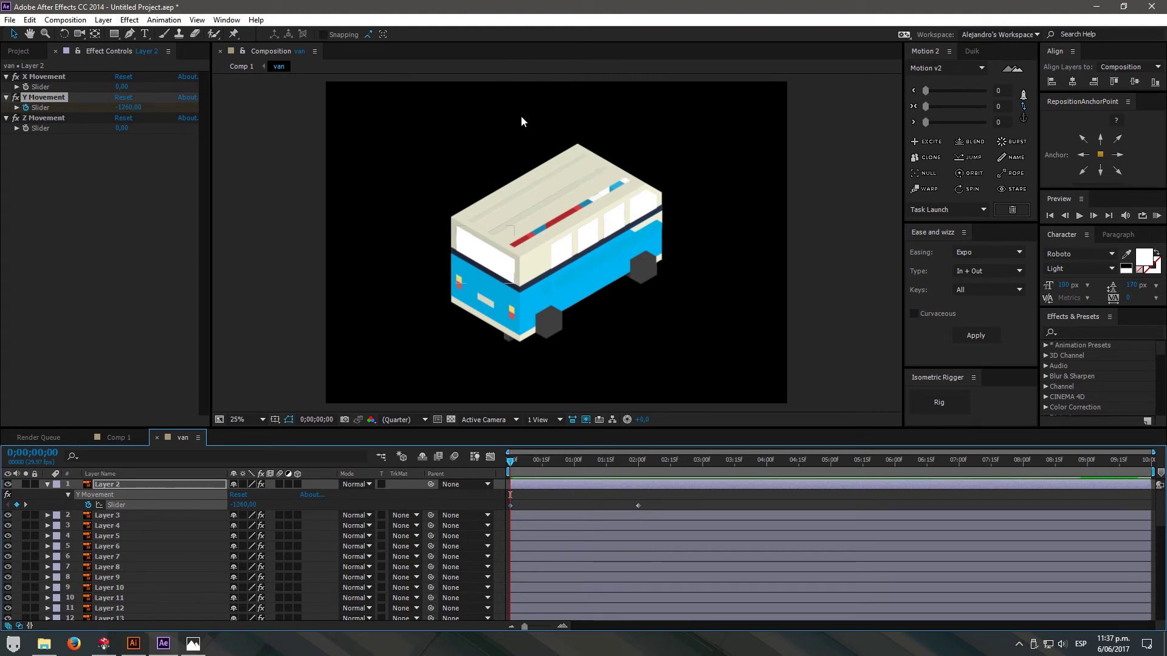
drag(511, 460, 640, 476)
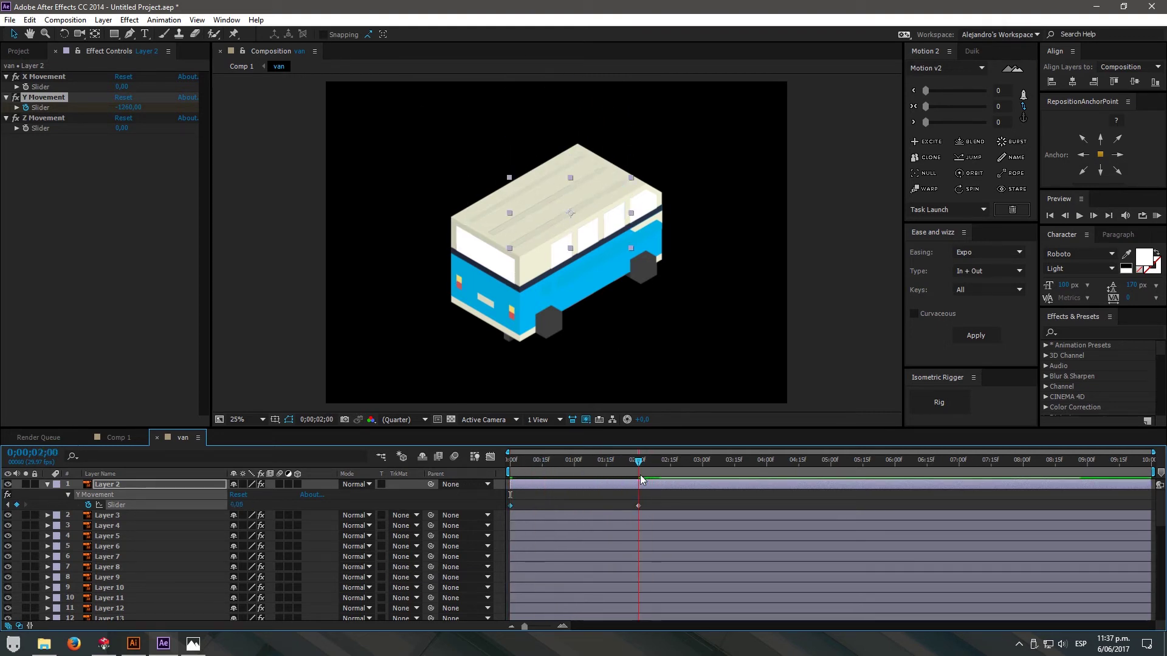
- Raise Layer 3's Y Movement to -1550 at frame 0 so it drops in
click(586, 517)
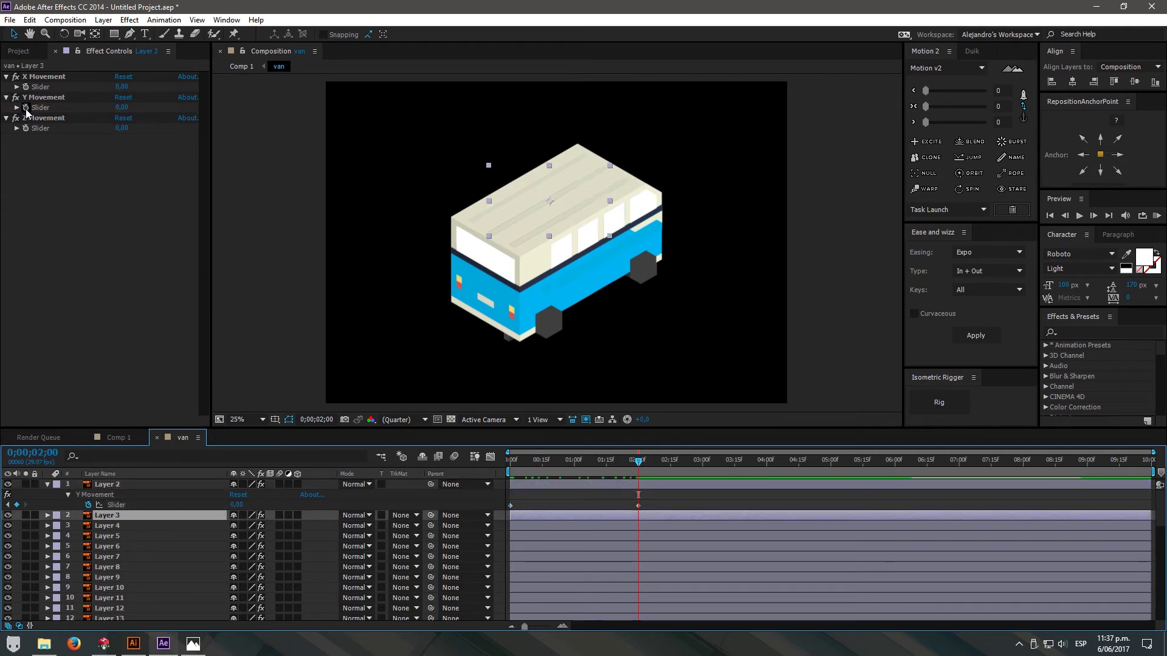
click(42, 97)
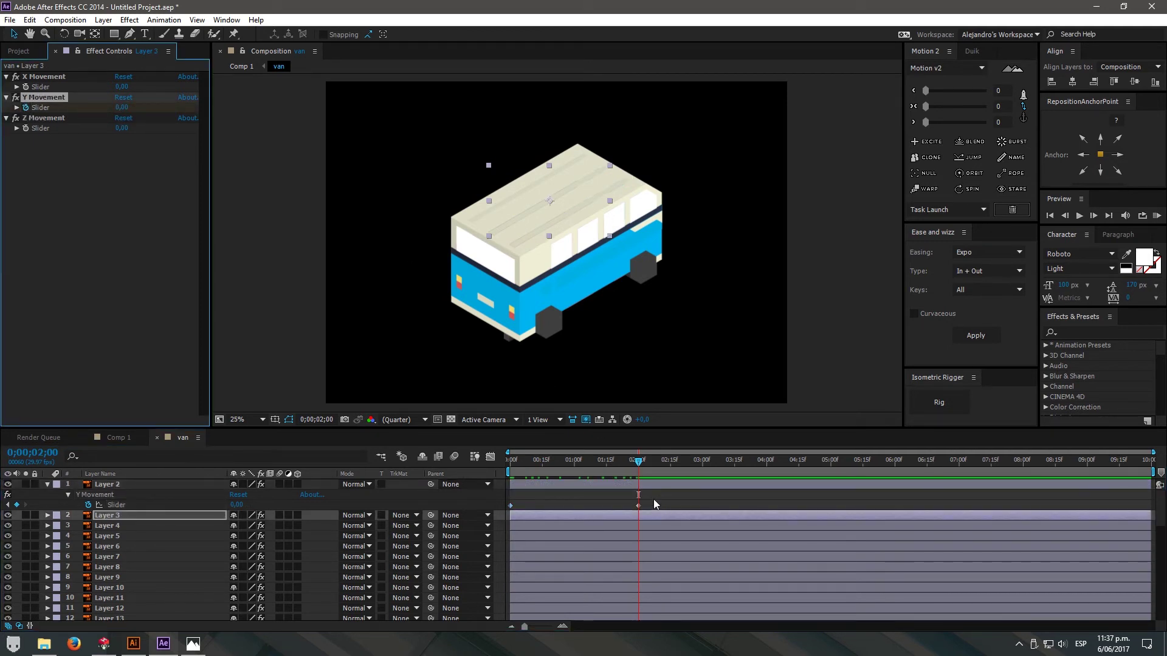
key(Home)
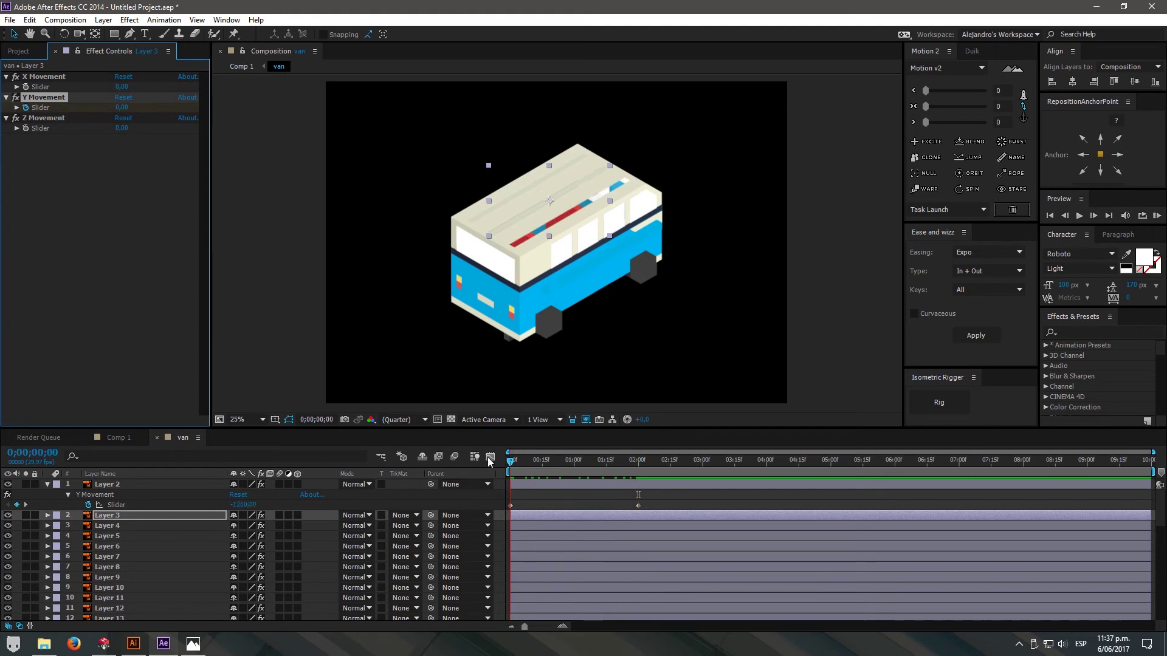
click(487, 457)
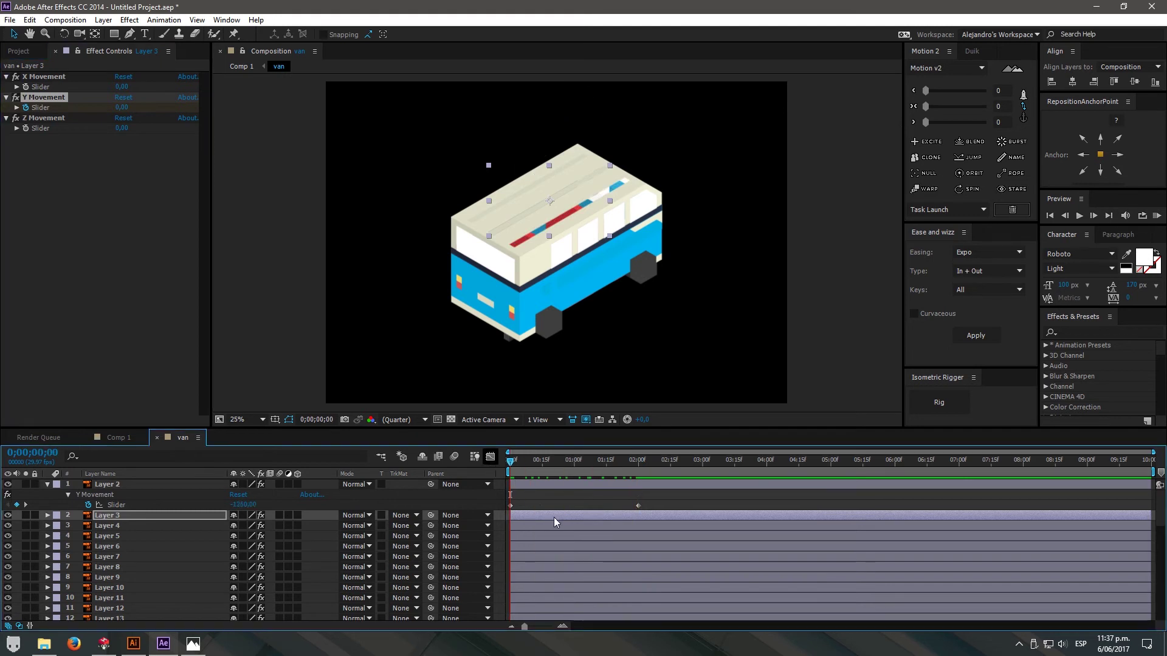
key(u)
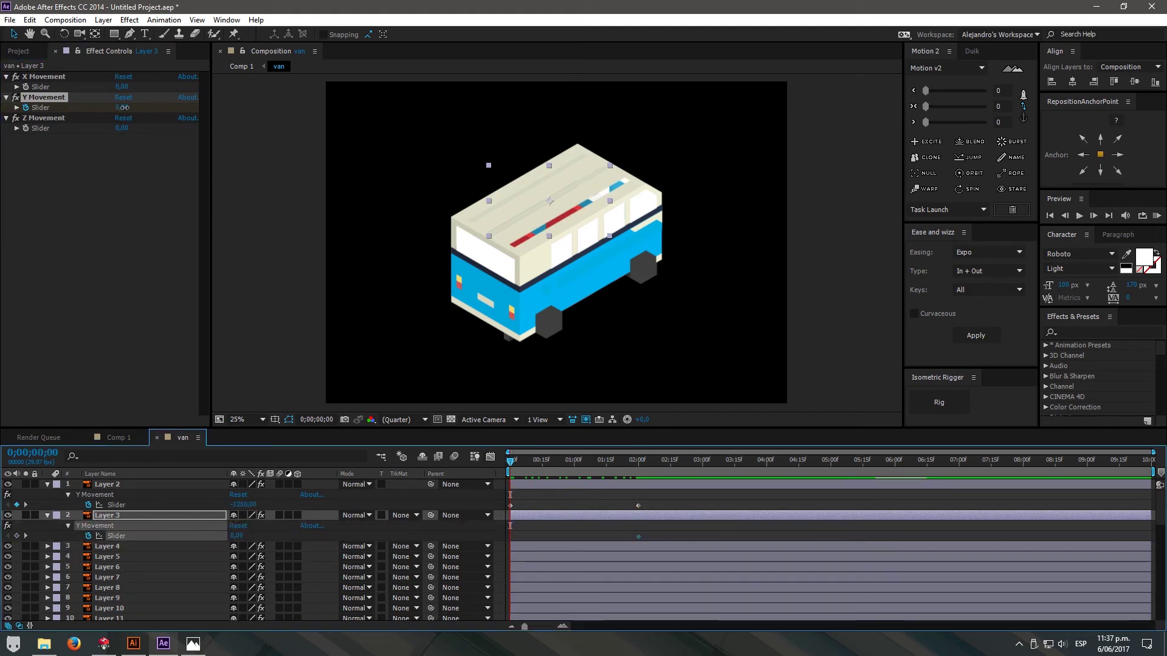
drag(121, 108, 55, 108)
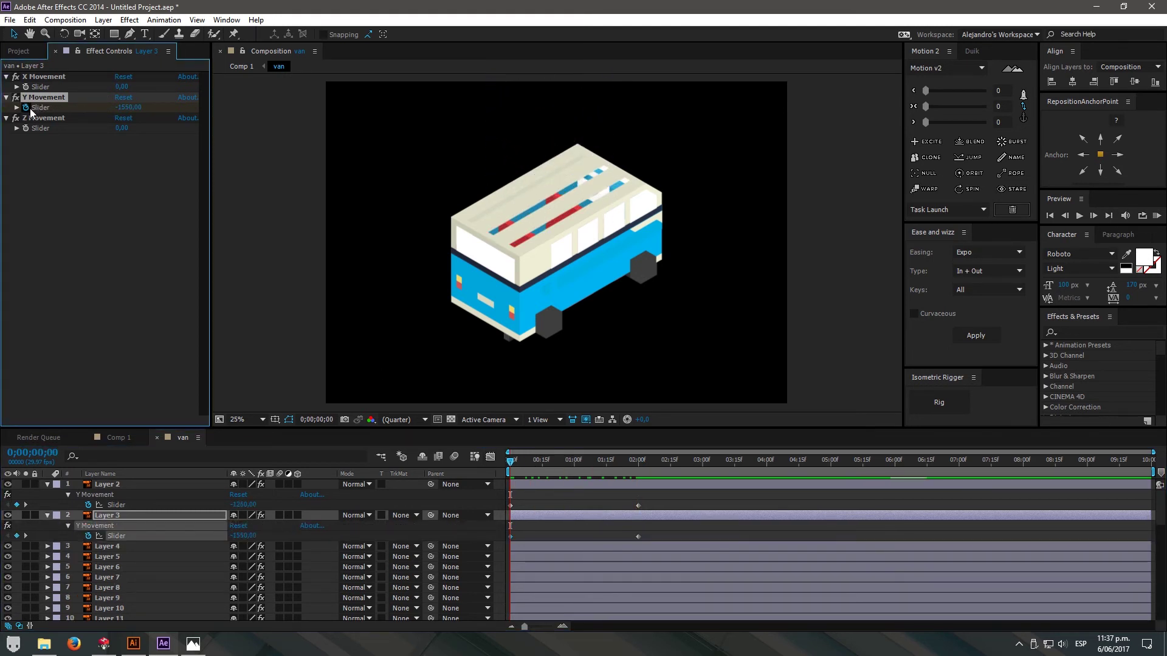
- Keyframe Layer 4's Y Movement, starting it at -1290 on frame 0
click(536, 548)
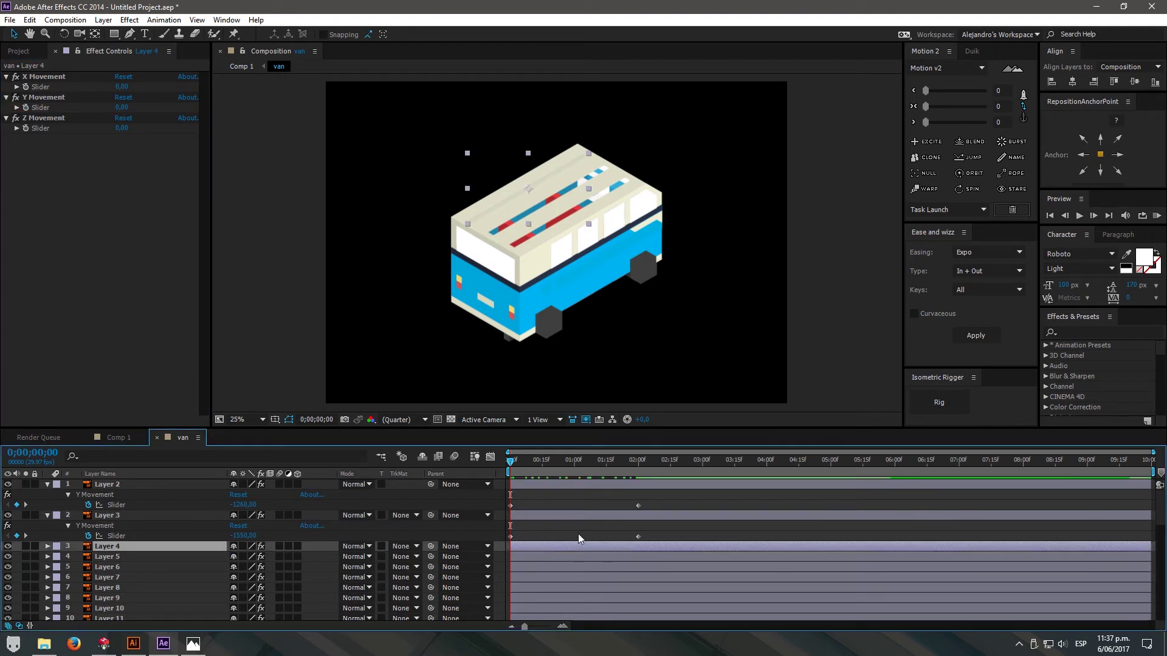
click(27, 107)
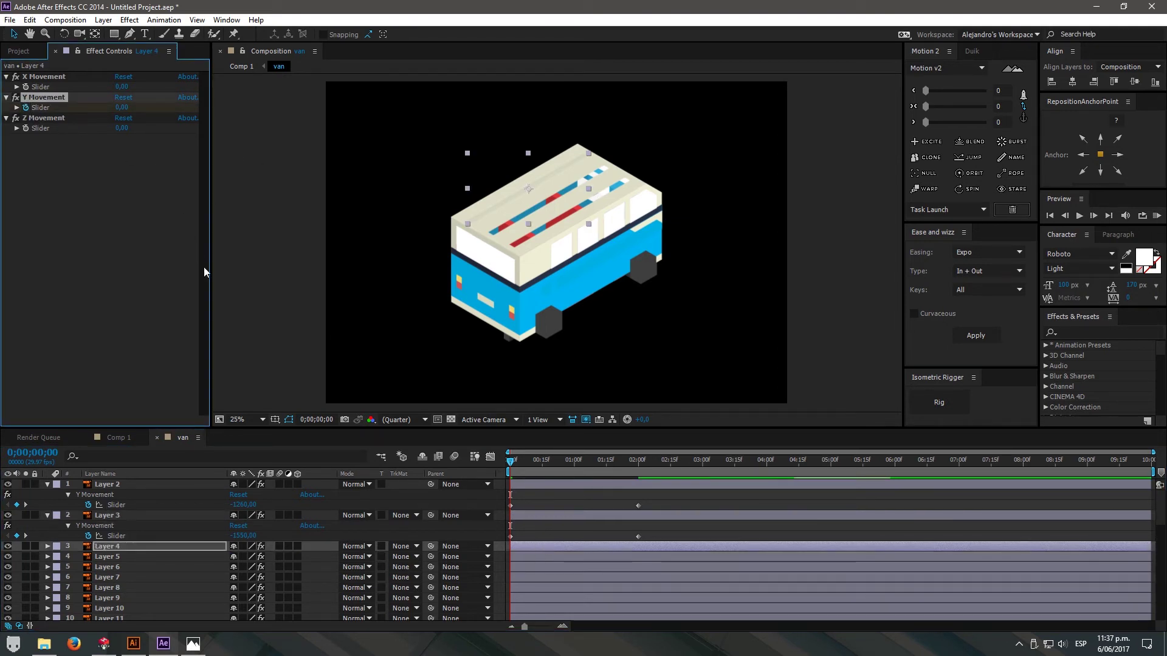
click(640, 568)
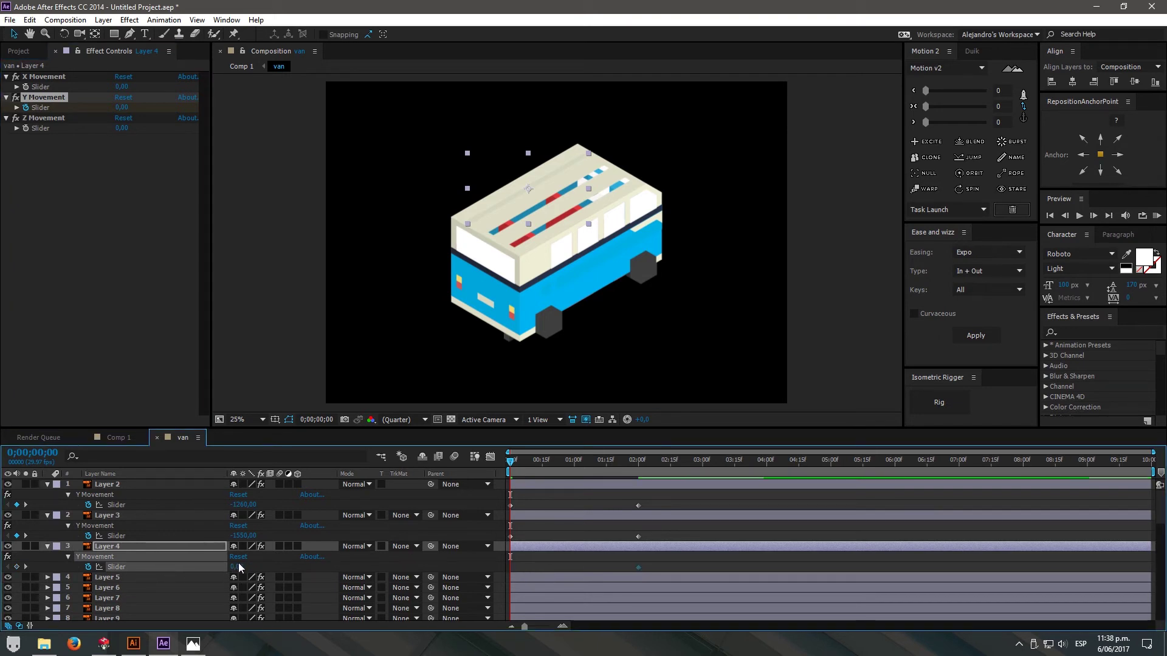
drag(238, 563, 155, 564)
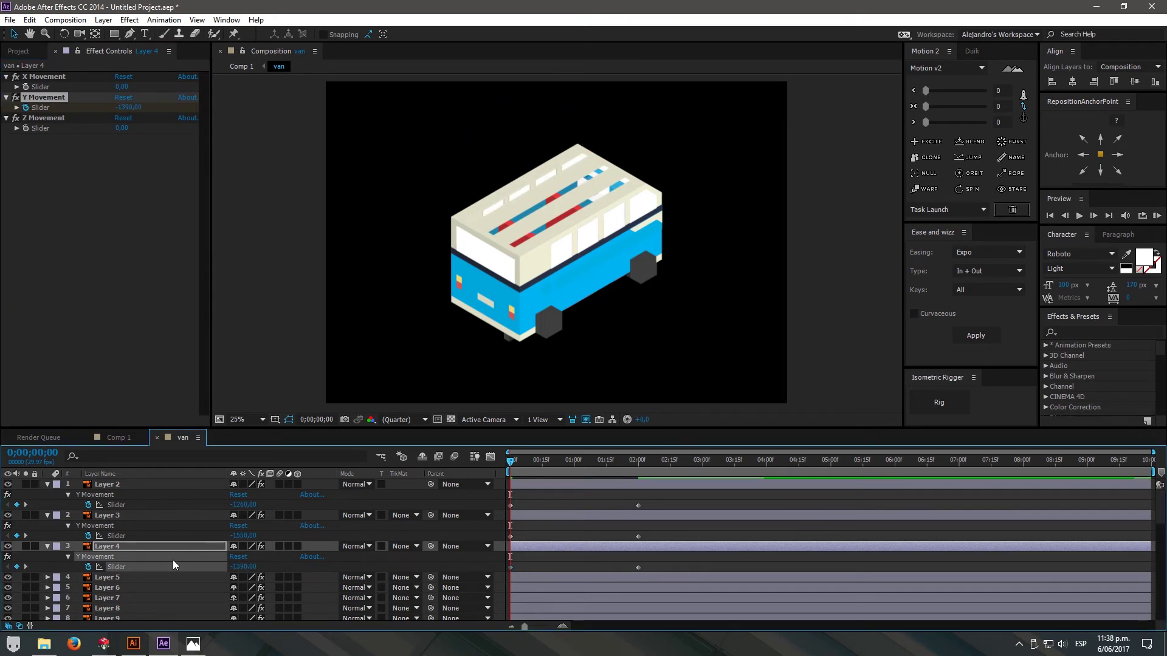
- Select Layer 5 with its Y Movement effect, then Layer 6
click(704, 523)
scroll(559, 505, down, 1)
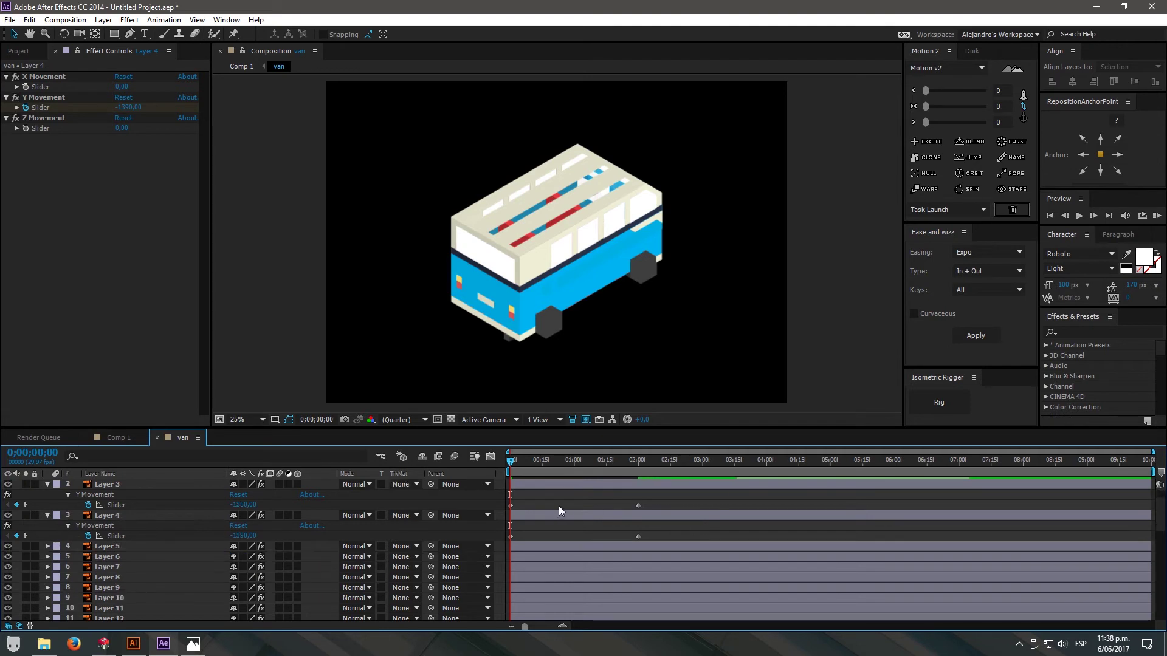
scroll(559, 506, down, 1)
click(549, 515)
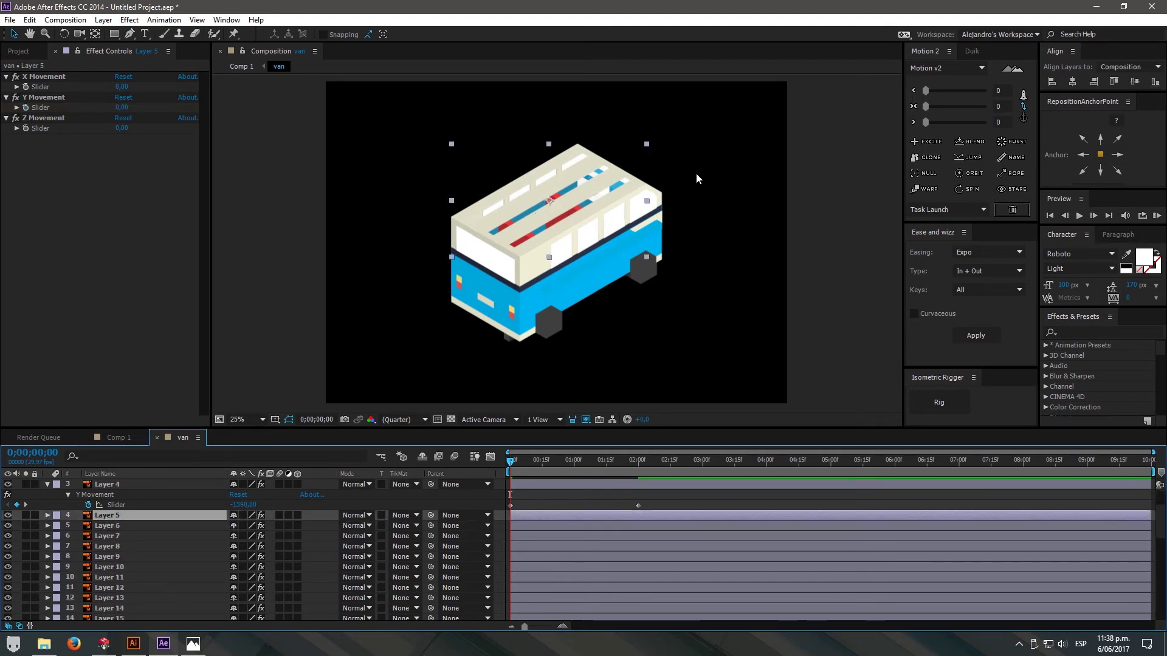
click(40, 97)
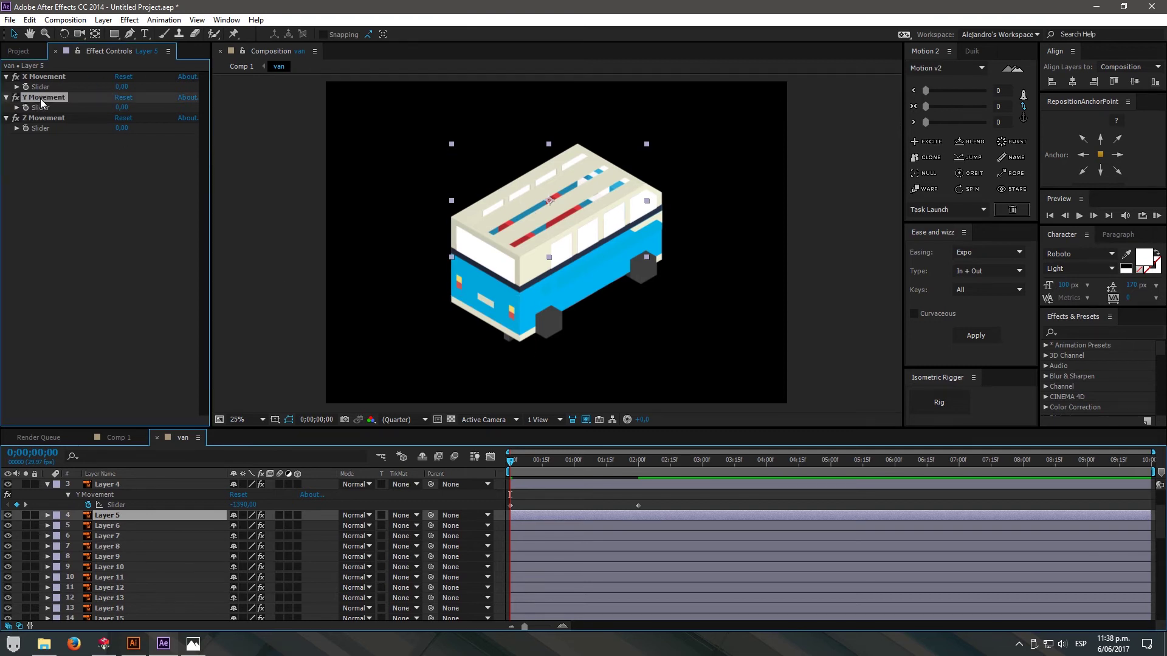
click(528, 526)
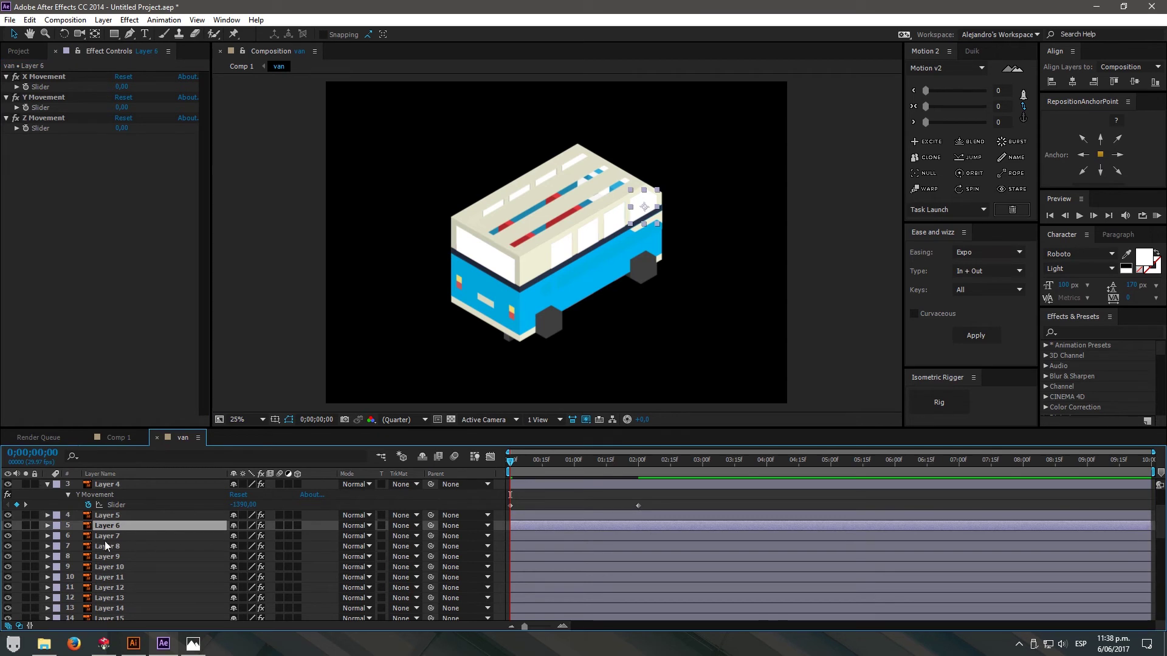
drag(126, 129, 354, 164)
key(ctrl+z)
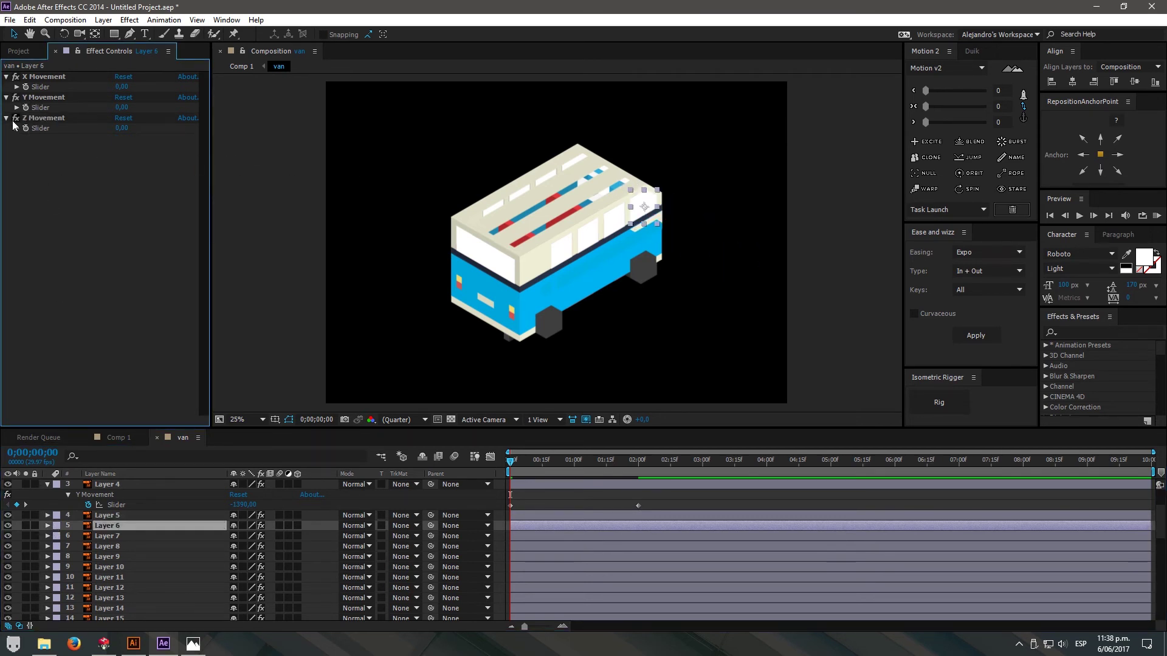
click(26, 129)
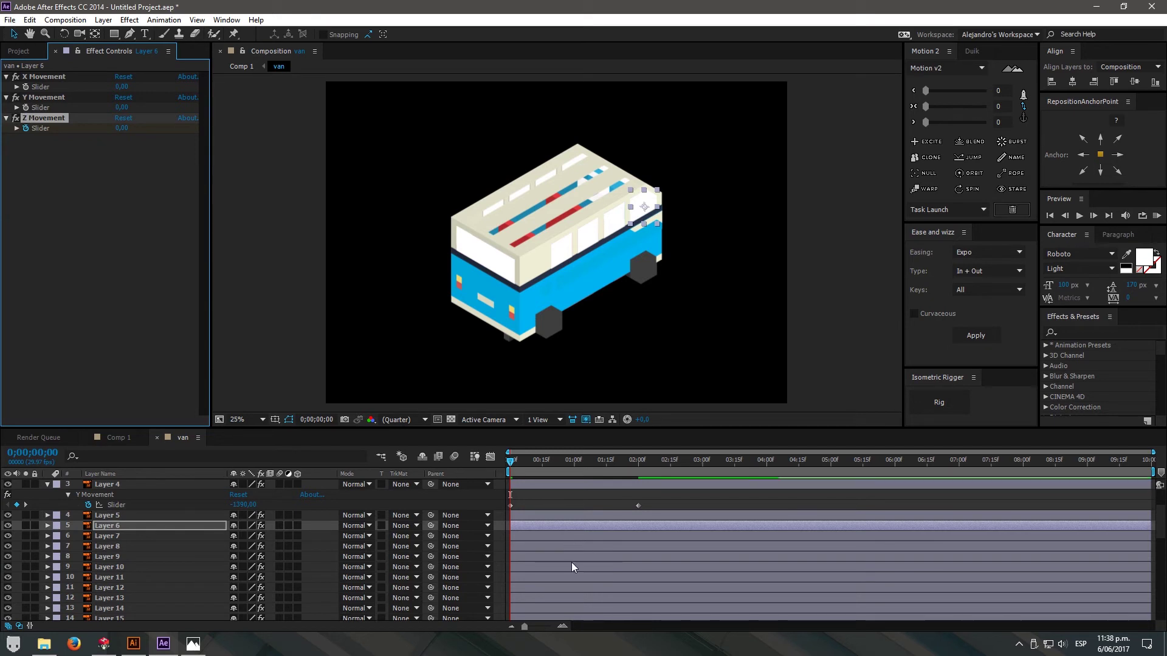
key(u)
click(638, 547)
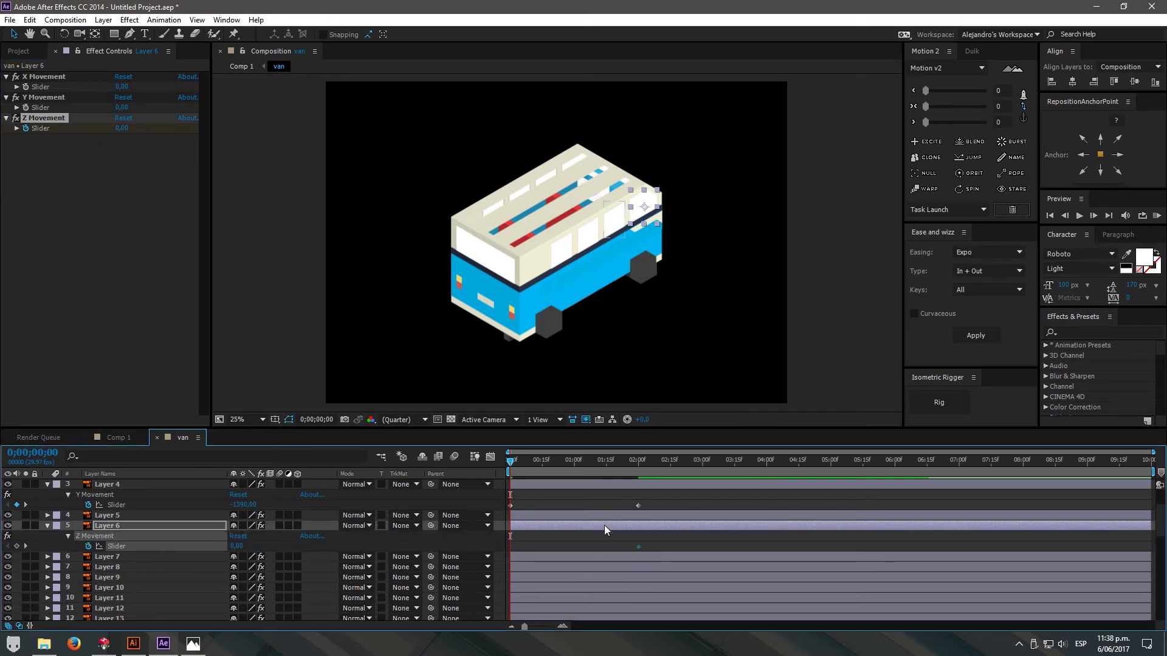
drag(124, 128, 195, 152)
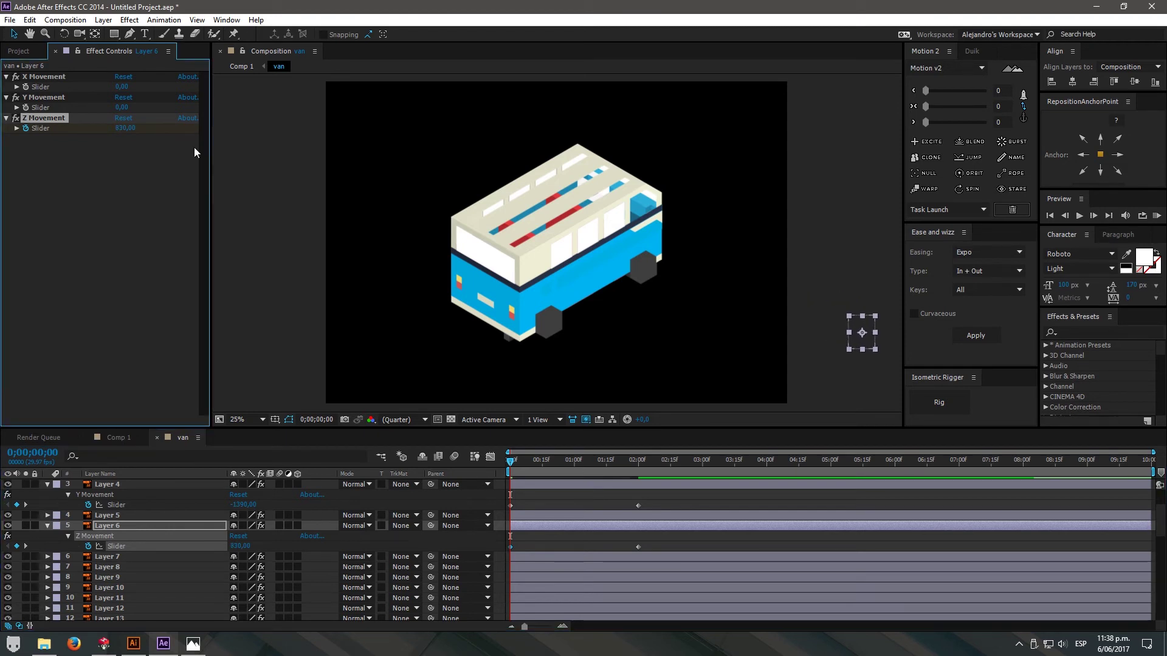
click(527, 515)
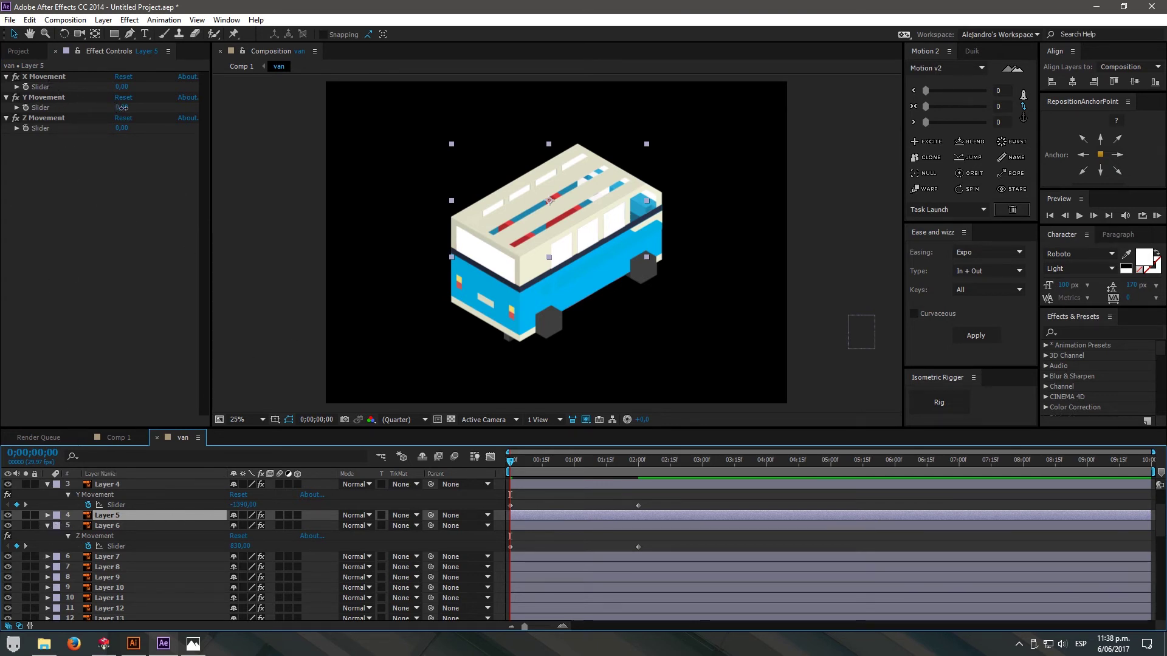
click(49, 97)
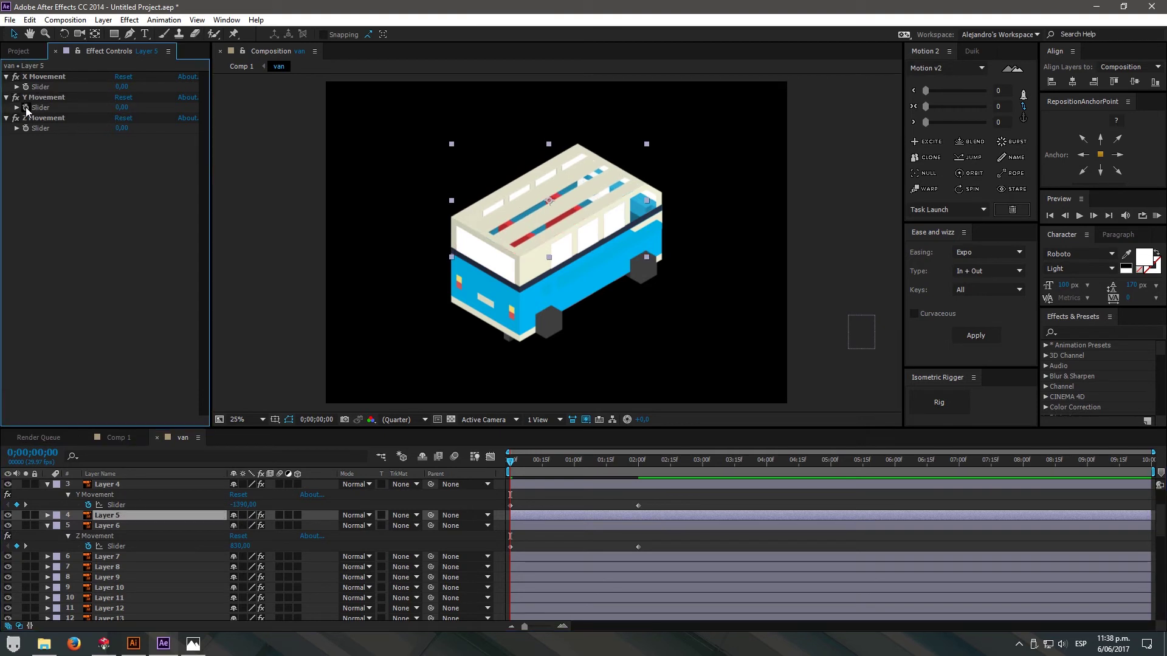
click(42, 97)
key(u)
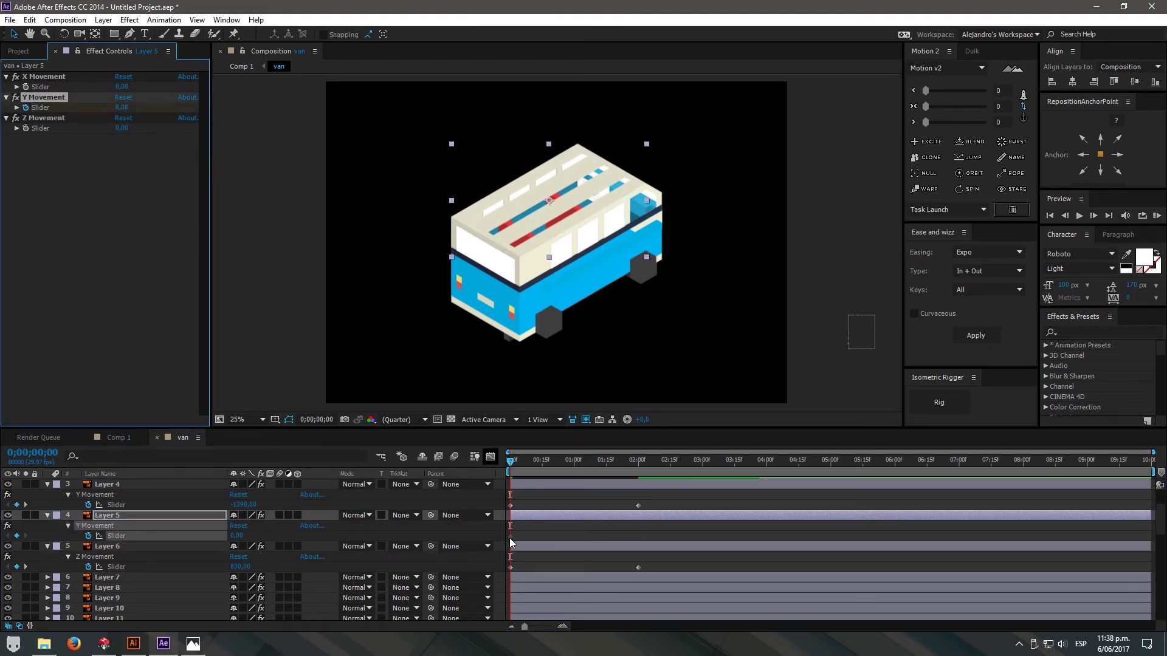
click(643, 538)
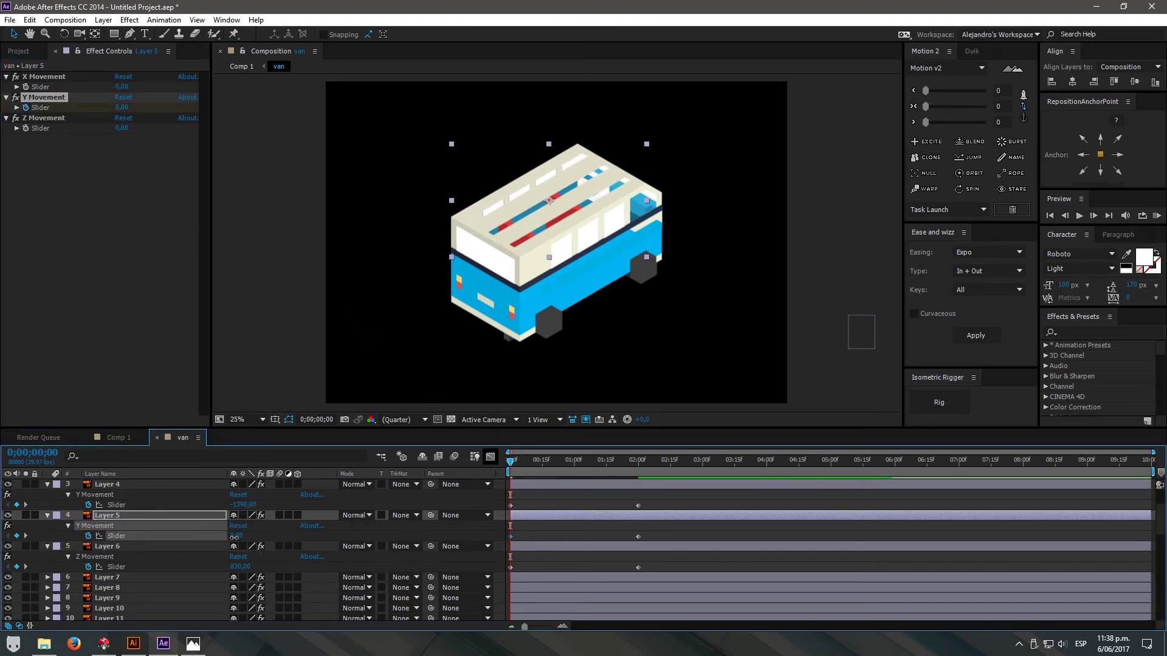
drag(236, 536, 156, 541)
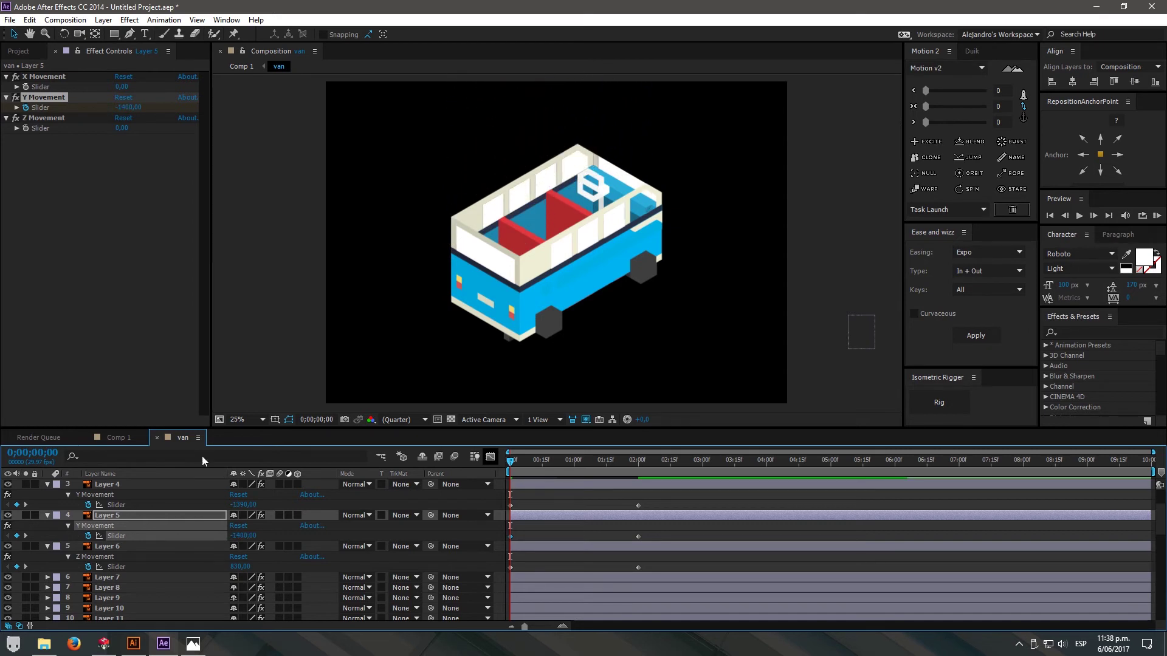
click(681, 527)
scroll(674, 513, up, 2)
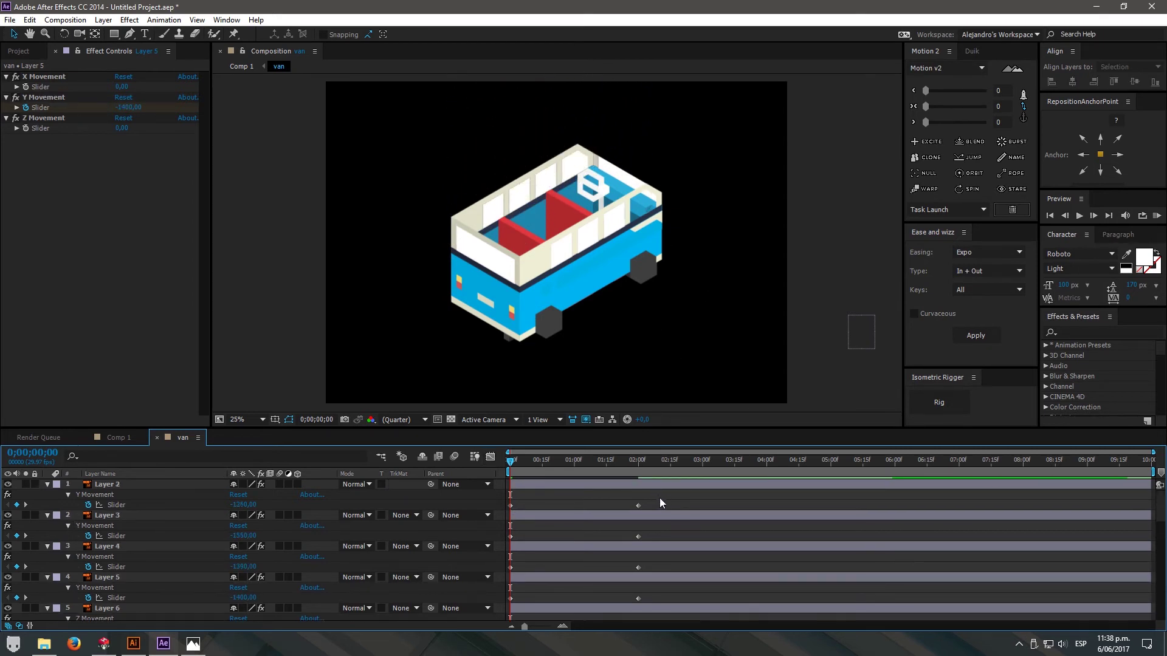
scroll(666, 503, down, 3)
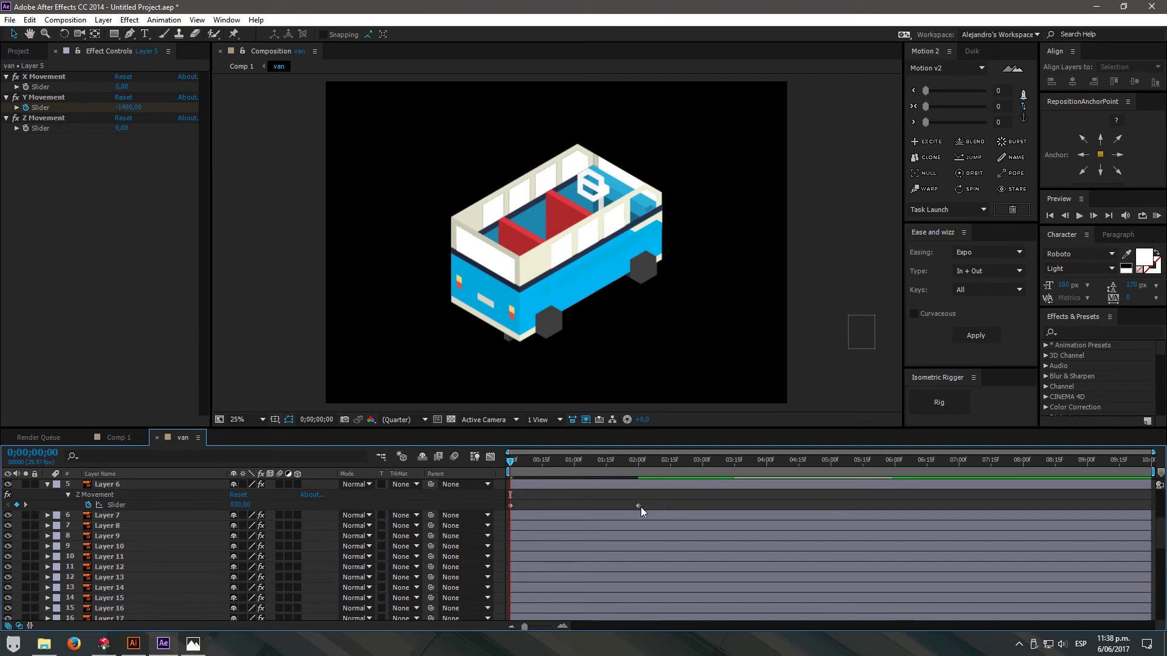
click(627, 547)
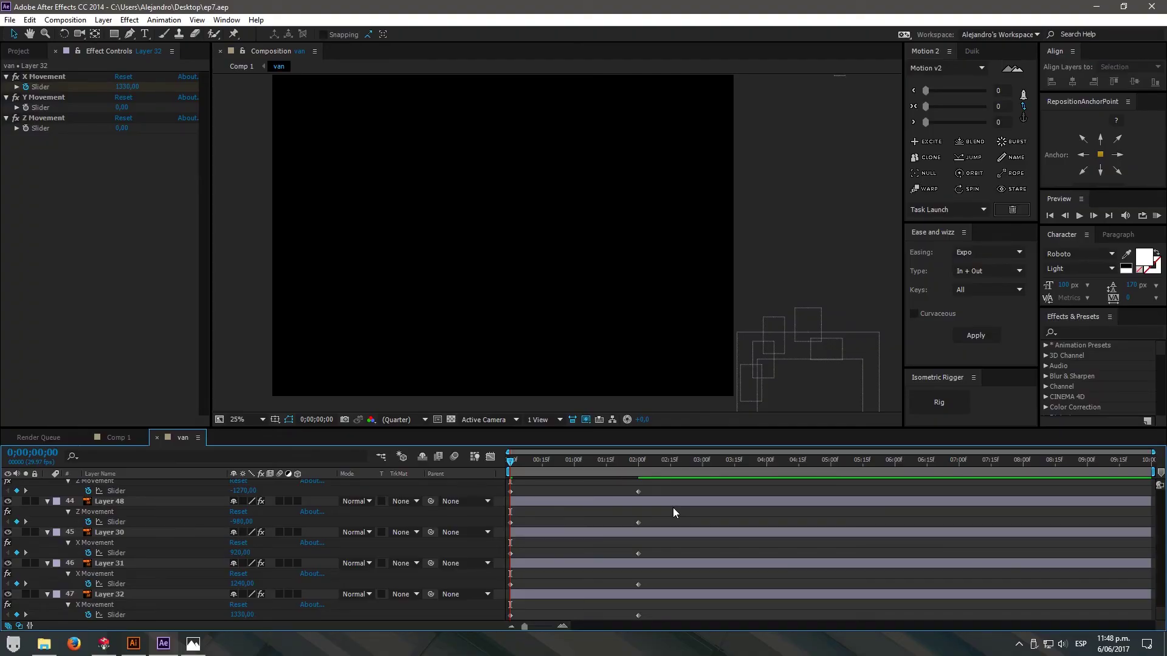
- Scrub and play the van assembly preview, stopping to view the scattered pieces
drag(509, 466, 551, 491)
key(space)
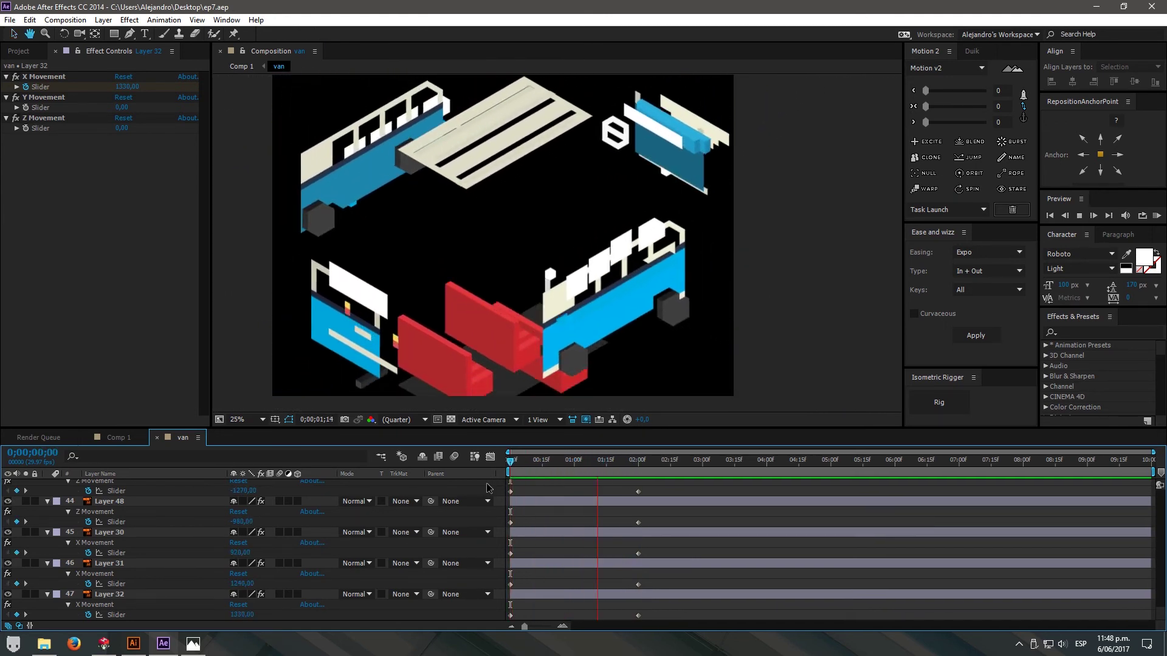
key(space)
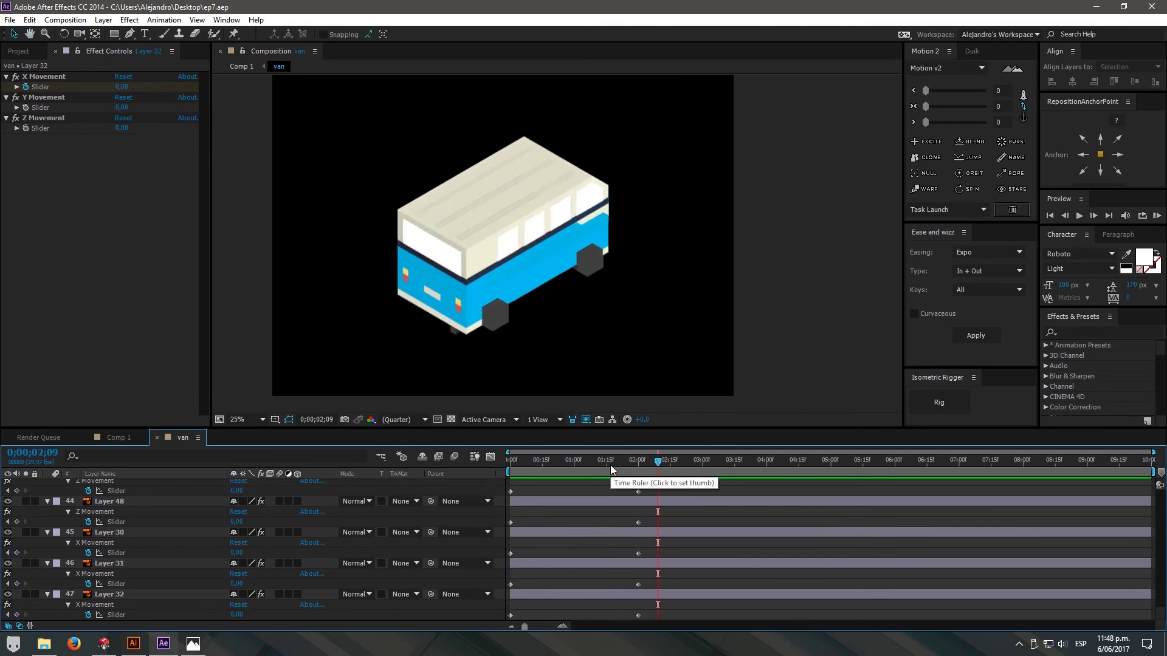
mouse_move(611, 468)
mouse_down()
mouse_move(511, 468)
mouse_move(632, 473)
mouse_up()
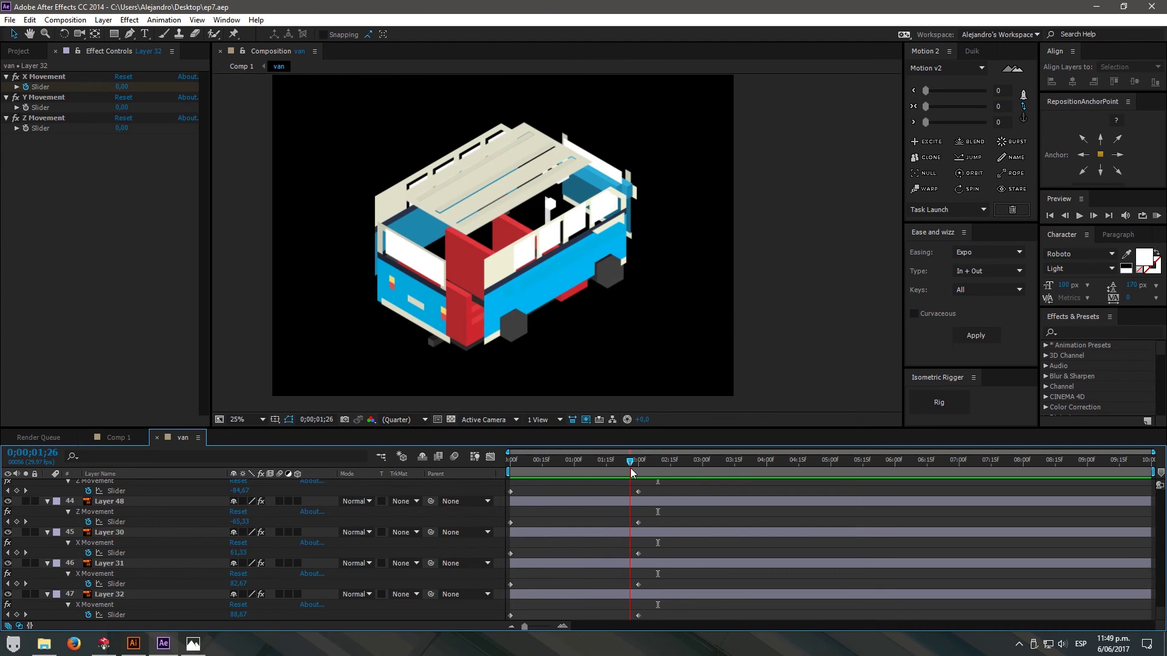
- Shift the end keyframes of Layers 2–5 slightly earlier
scroll(647, 541, up, 5)
scroll(646, 545, up, 20)
drag(651, 503, 630, 600)
mouse_move(637, 508)
mouse_down()
mouse_move(624, 509)
mouse_move(633, 505)
mouse_up()
click(651, 502)
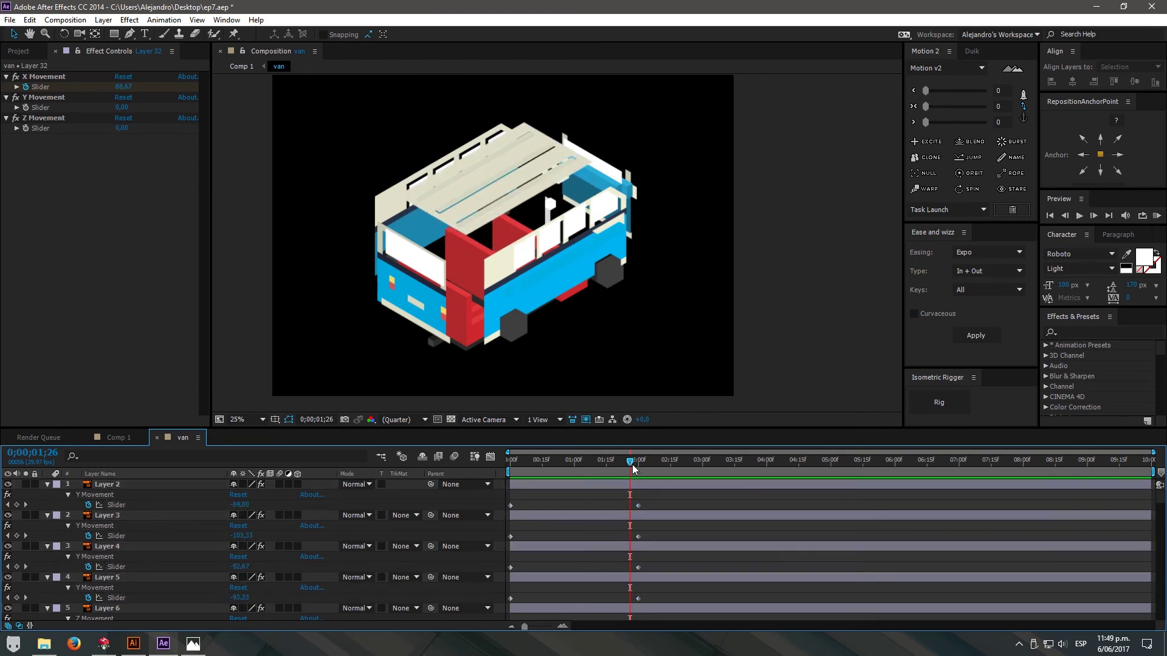
drag(632, 464, 601, 469)
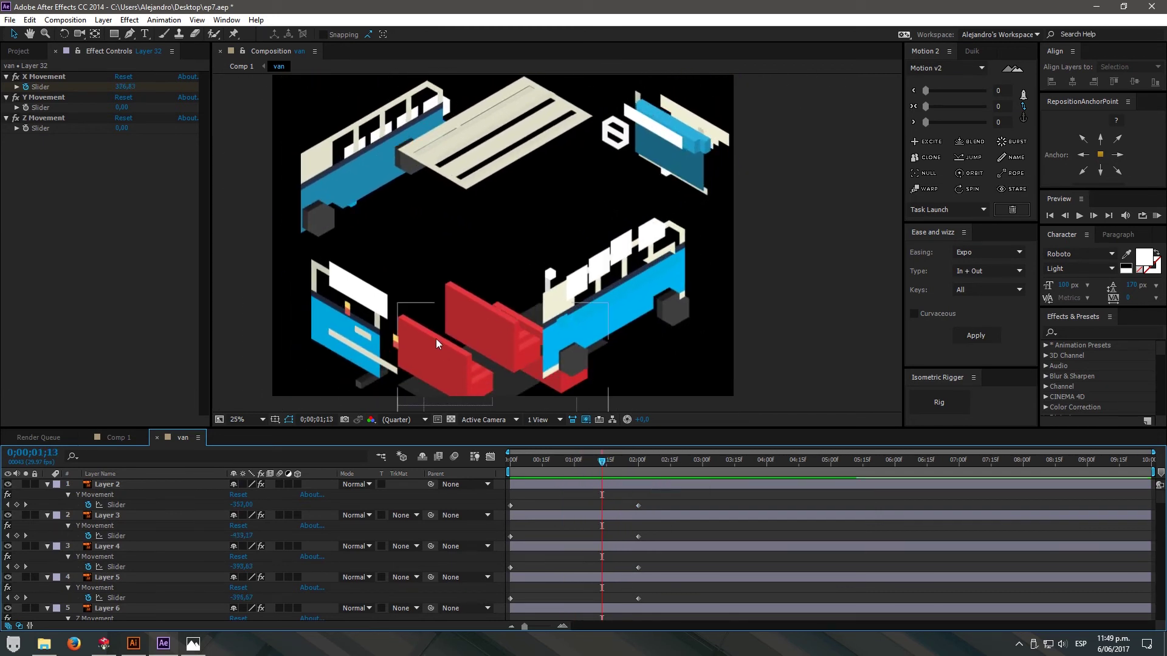
- Make the red seat pieces on Layers 22 and 23 land earlier
click(430, 356)
scroll(593, 507, down, 10)
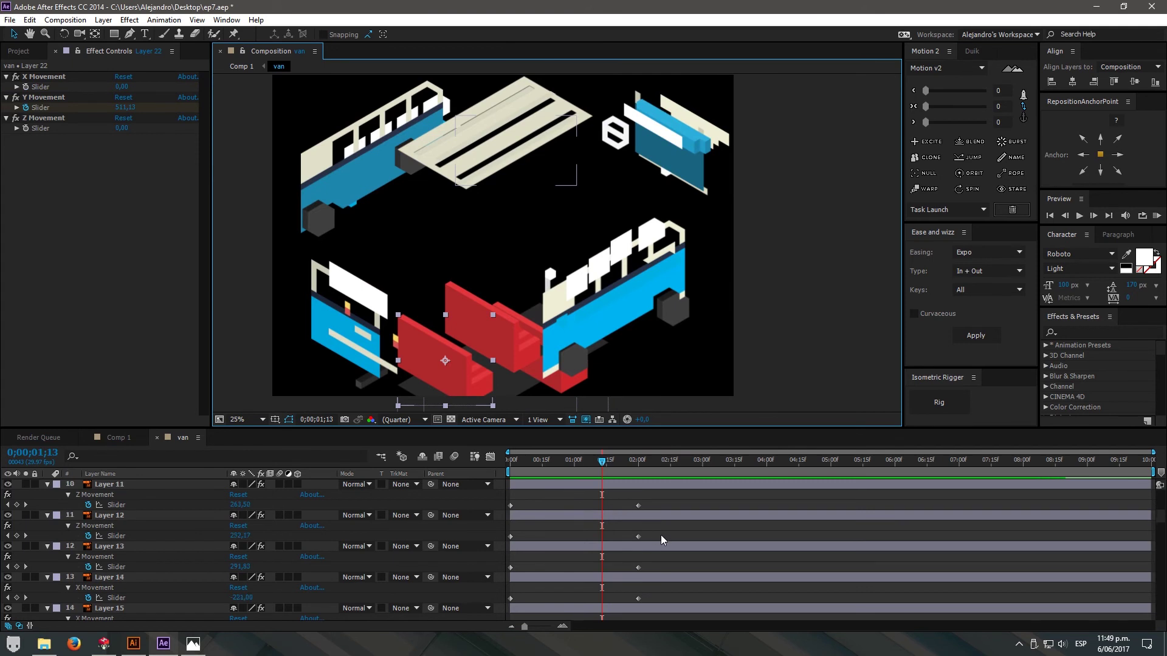
scroll(656, 535, down, 3)
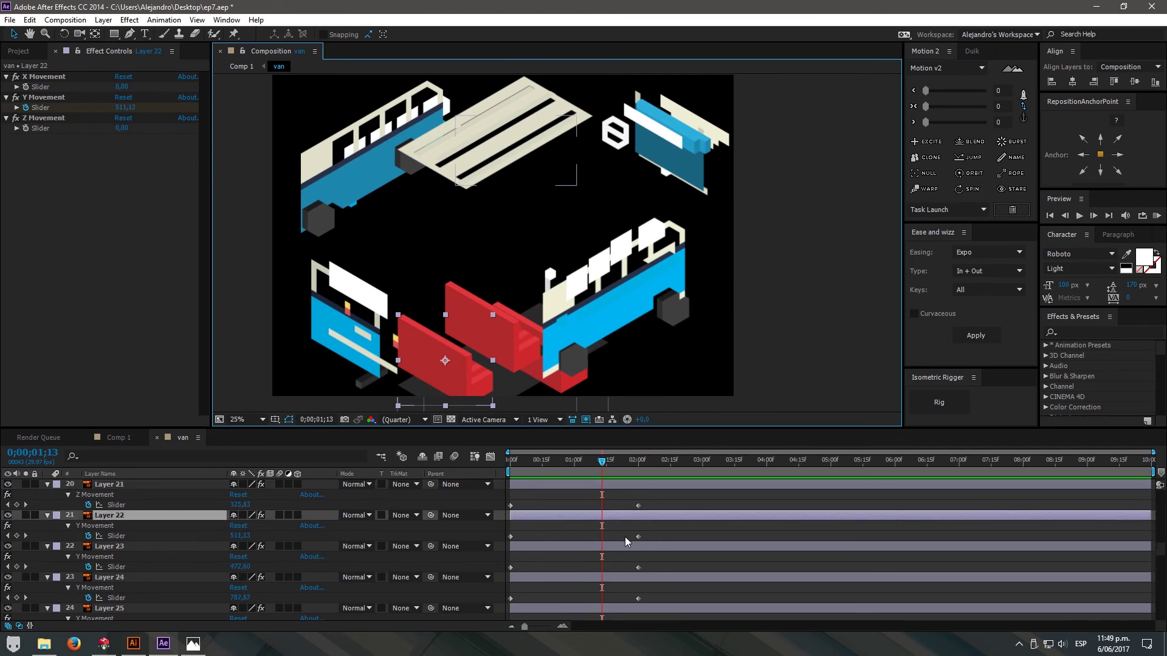
drag(637, 537, 618, 532)
drag(594, 473, 619, 490)
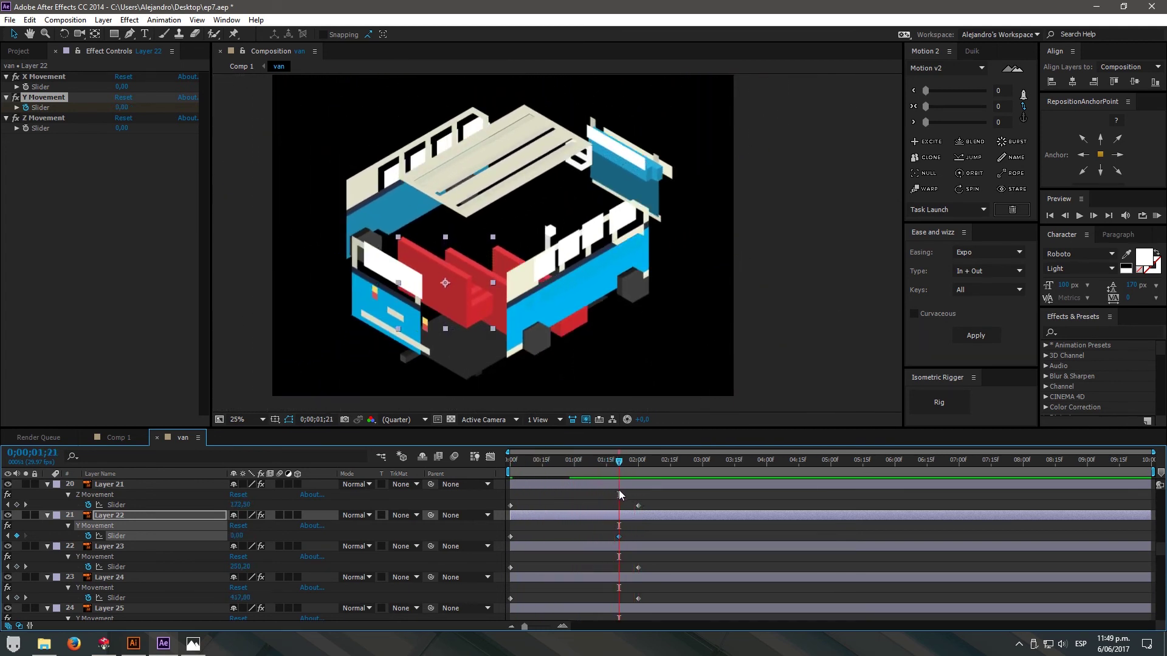
mouse_move(638, 567)
mouse_down()
mouse_move(611, 568)
mouse_move(632, 568)
mouse_up()
drag(617, 462, 512, 464)
mouse_move(603, 469)
mouse_down()
mouse_move(641, 472)
mouse_move(601, 481)
mouse_move(636, 483)
mouse_move(610, 490)
mouse_up()
- Ease all the selected movement keyframes at strength 60 and preview the result
drag(676, 519, 547, 550)
scroll(727, 527, up, 10)
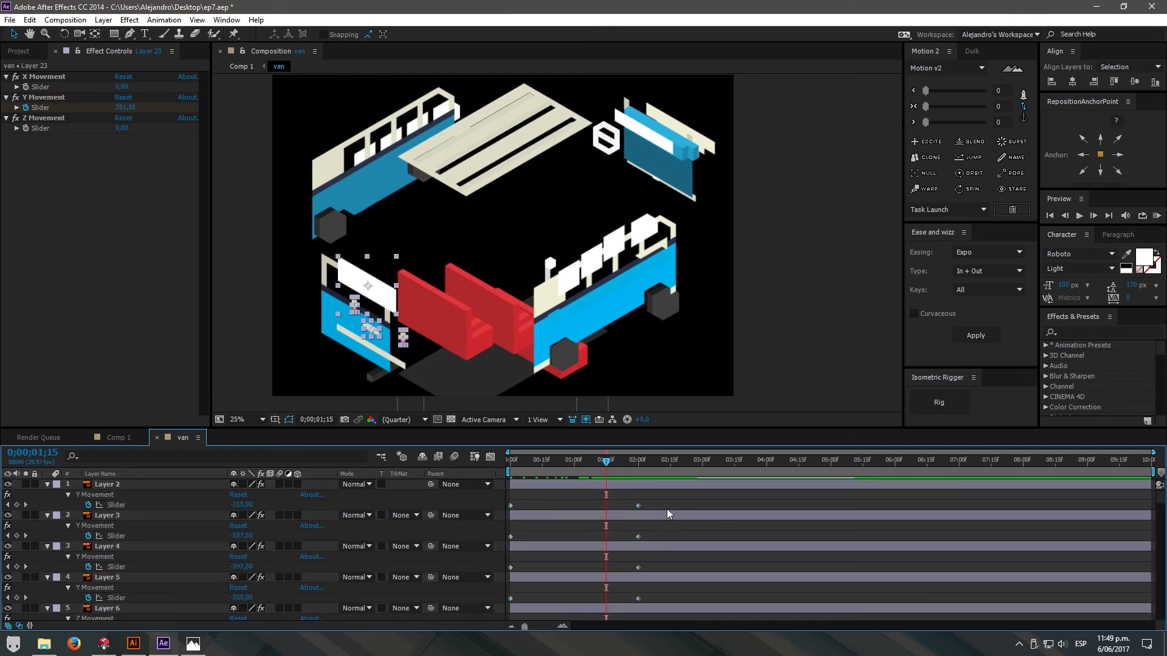
drag(673, 497, 497, 582)
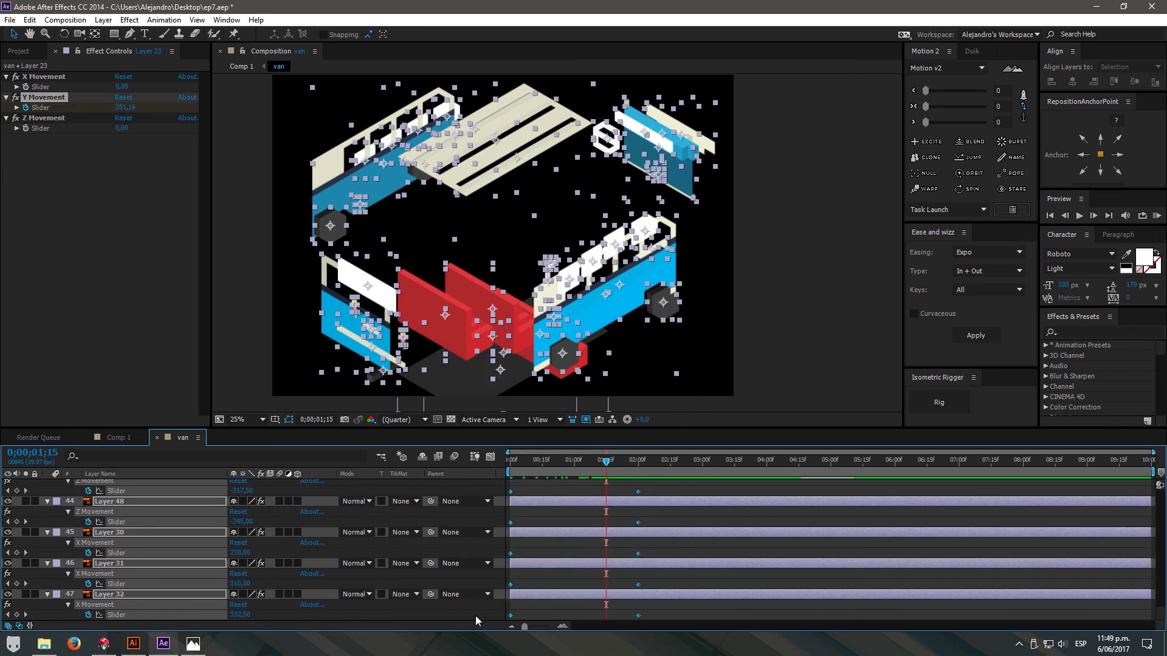
click(959, 108)
drag(959, 108, 962, 107)
click(684, 512)
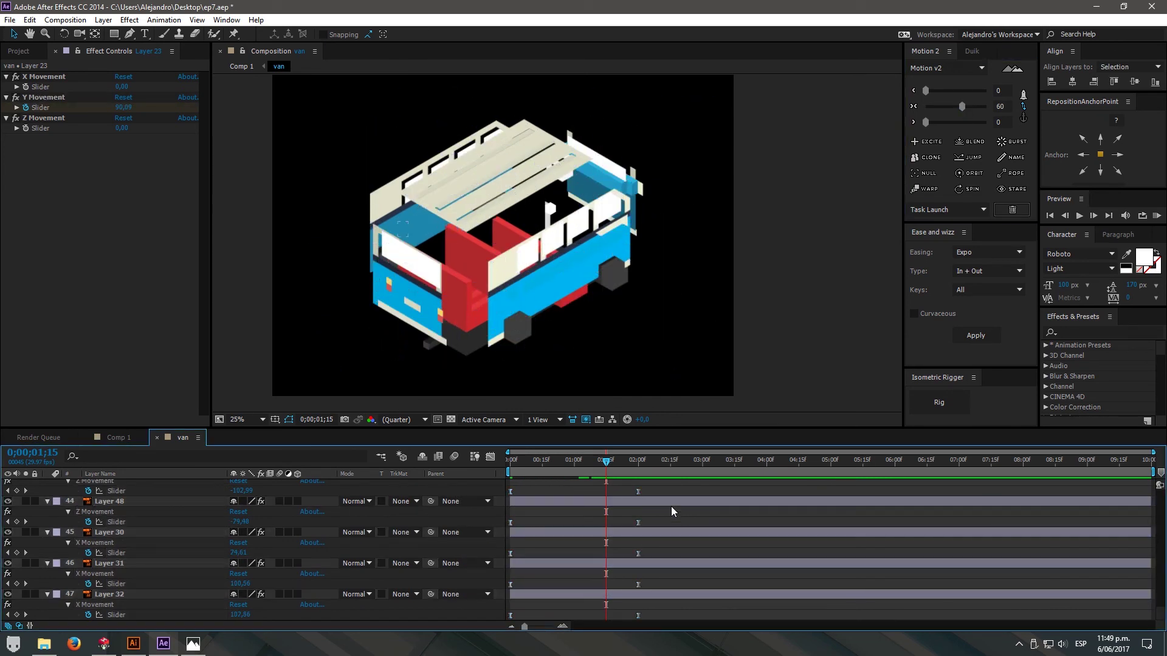
drag(606, 462, 565, 463)
key(KP_0)
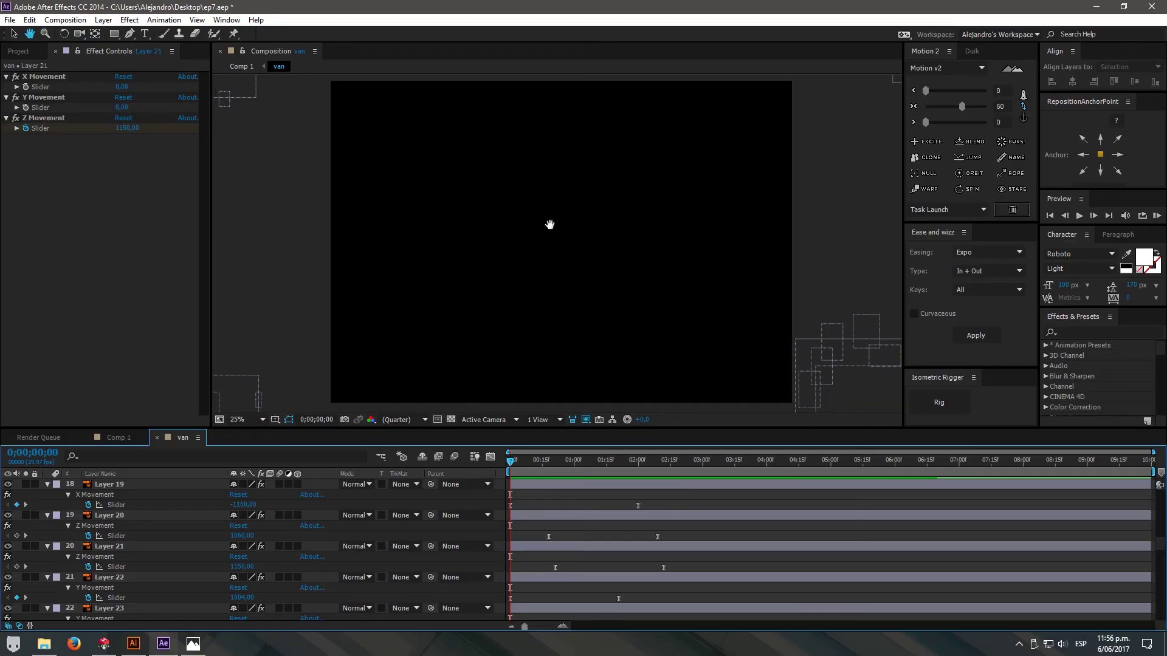
- End the work area at 0;00;04;00 and preview the animation within it
click(549, 226)
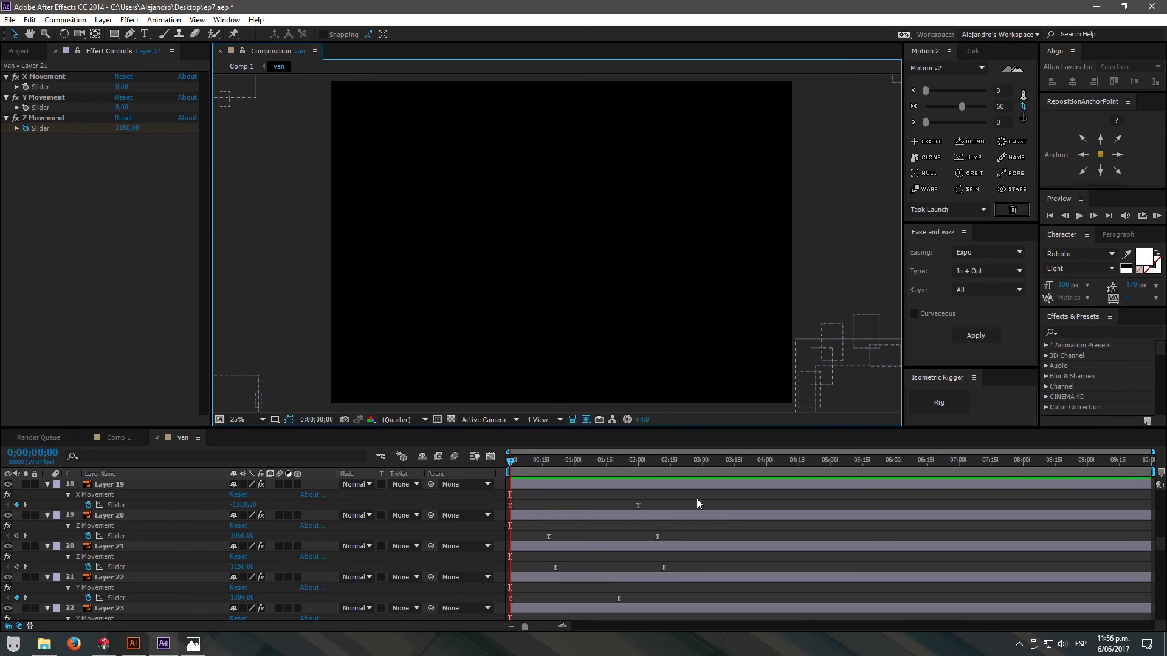
click(707, 469)
drag(706, 469, 767, 473)
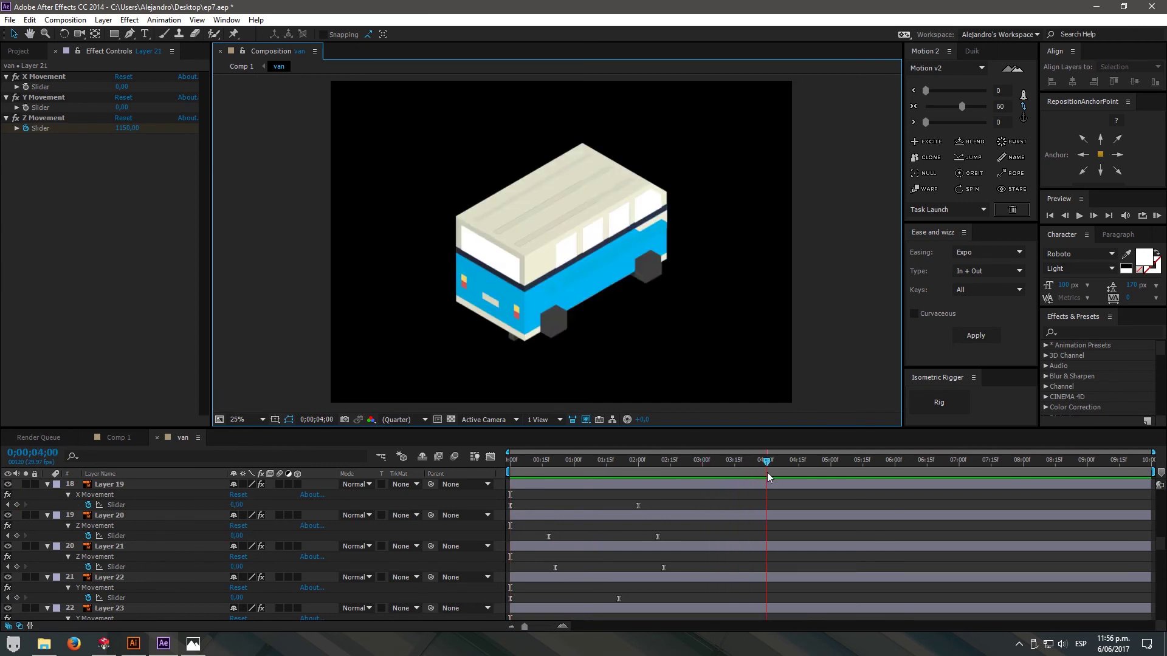
key(n)
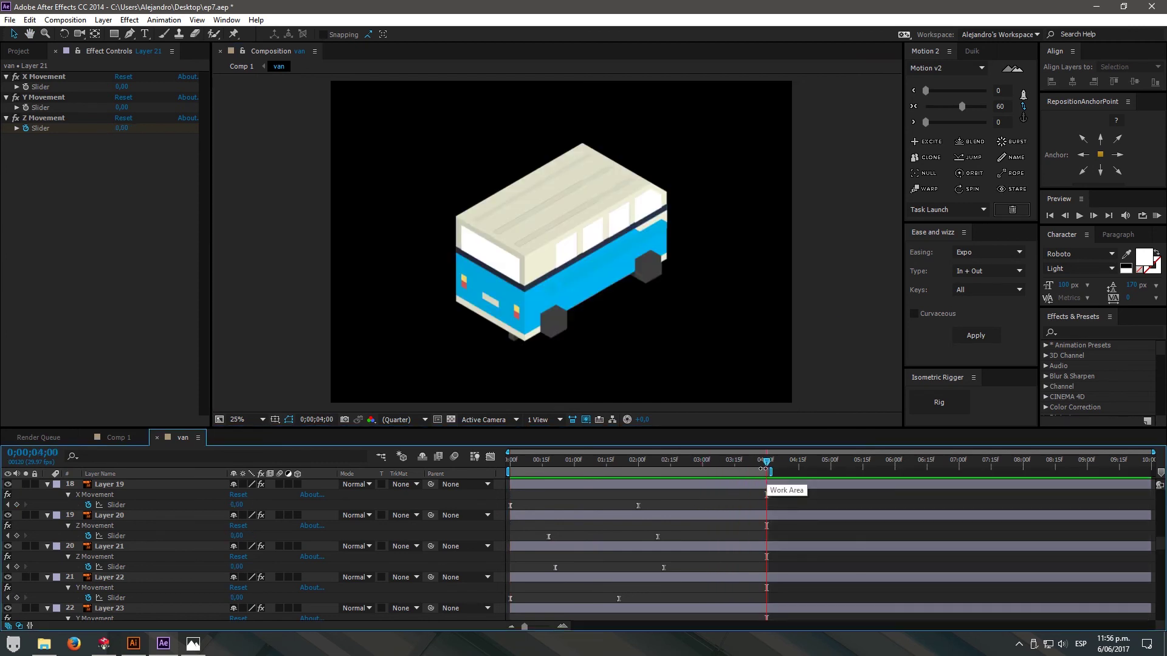
key(space)
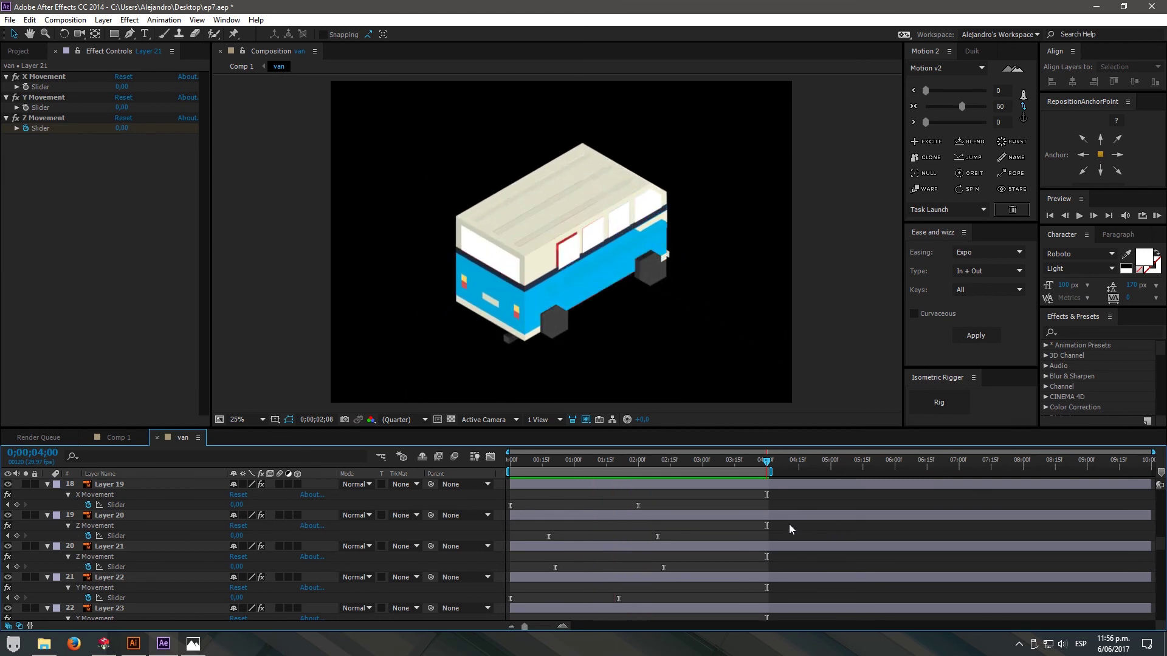
key(space)
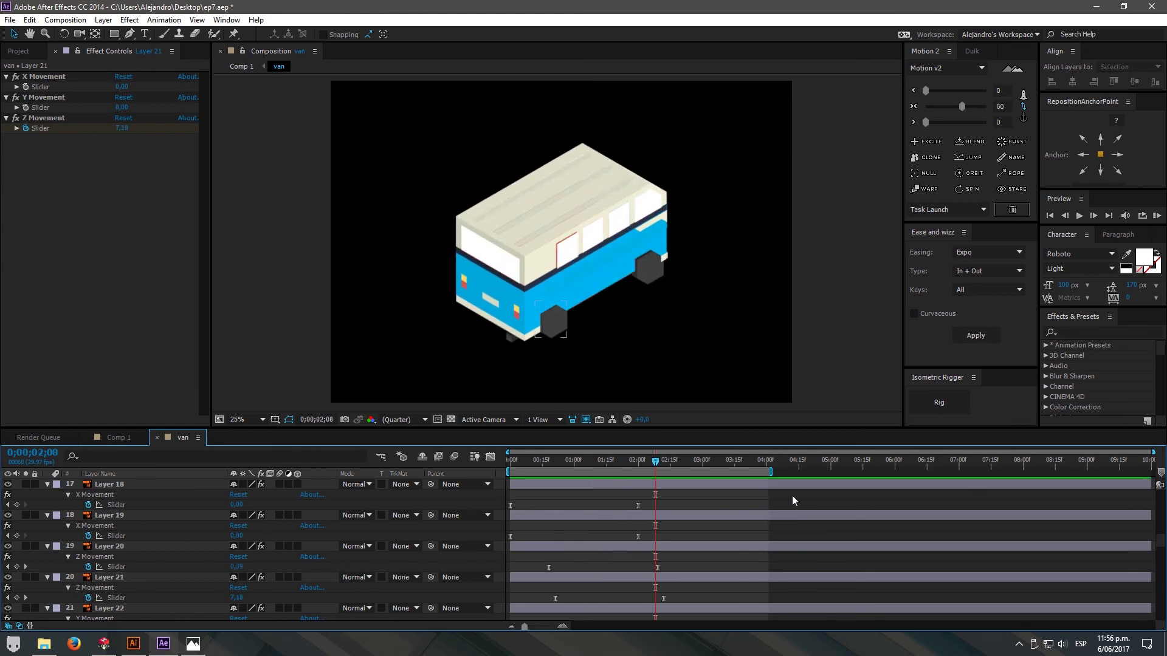
- Inspect the movement keyframes and Layer 2's motion in the timeline
scroll(793, 497, up, 10)
drag(791, 493, 497, 582)
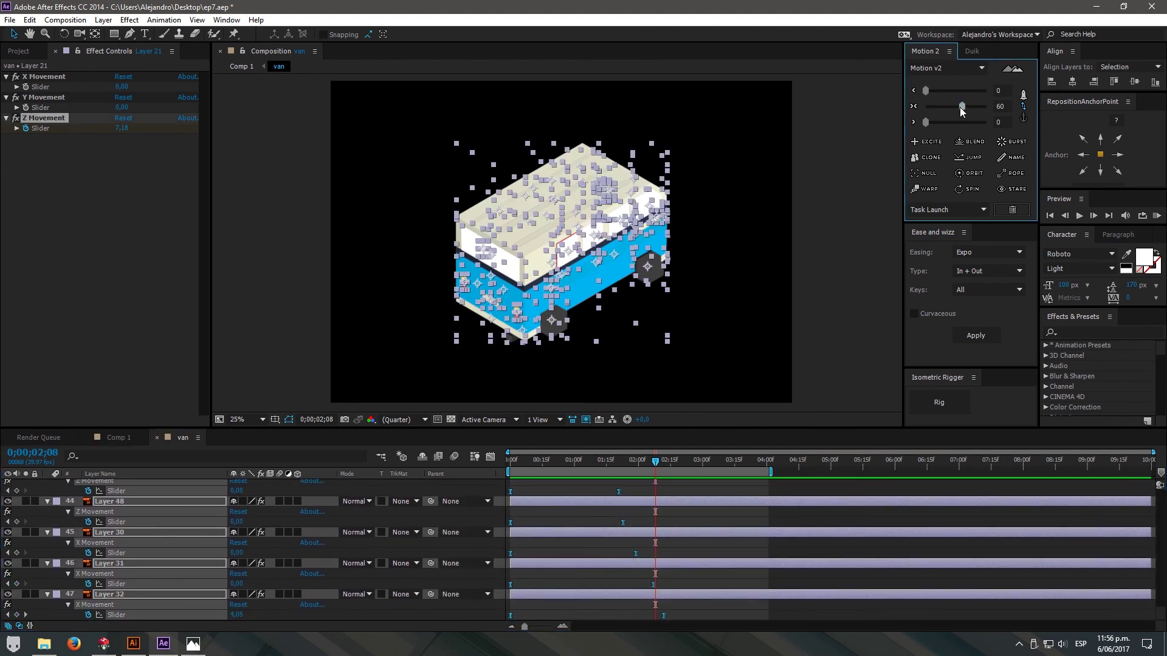
click(828, 589)
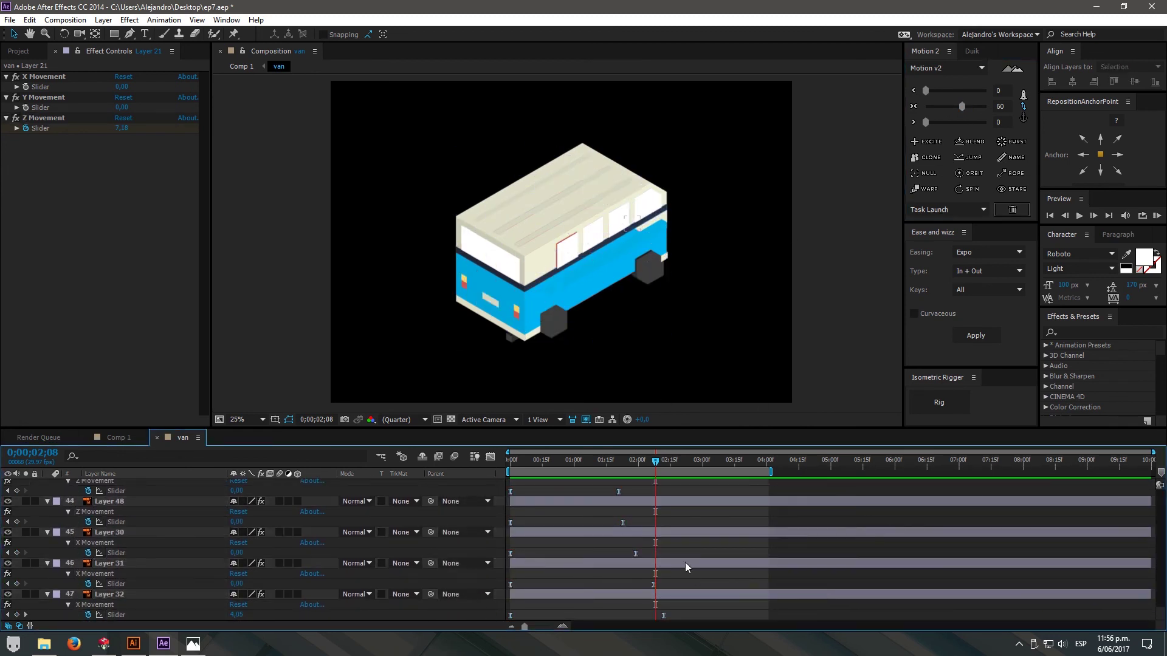
scroll(635, 567, up, 10)
scroll(626, 531, up, 8)
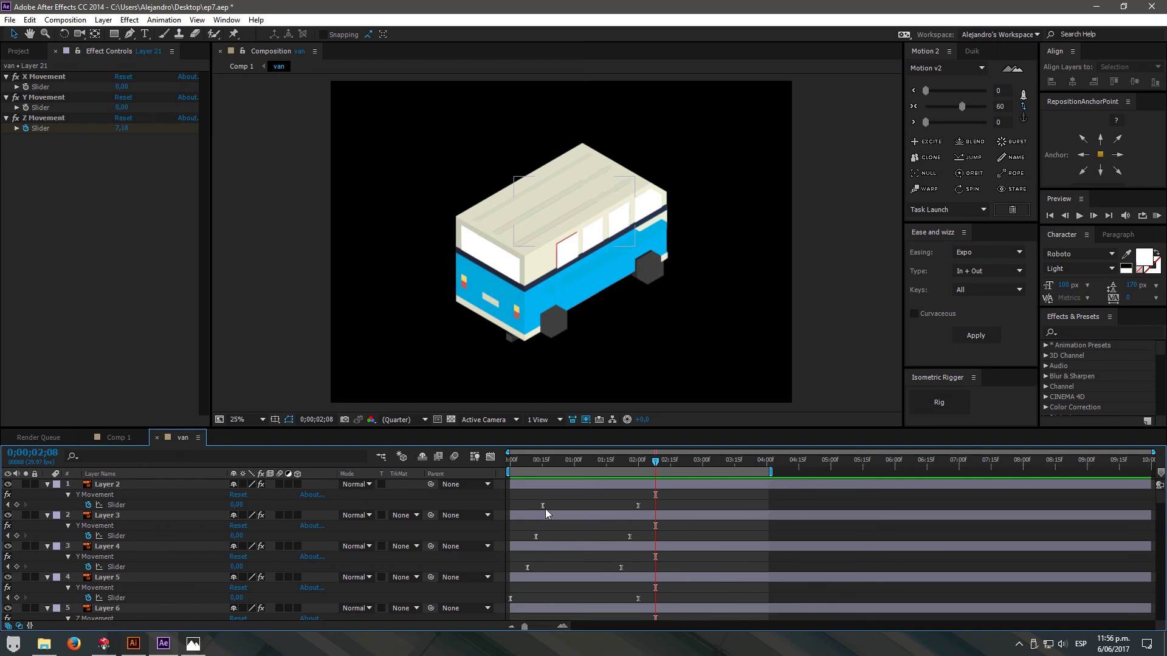
click(545, 506)
click(685, 493)
- Replay the preview, checking the assembled van at 02;20 and the fly-in start
key(space)
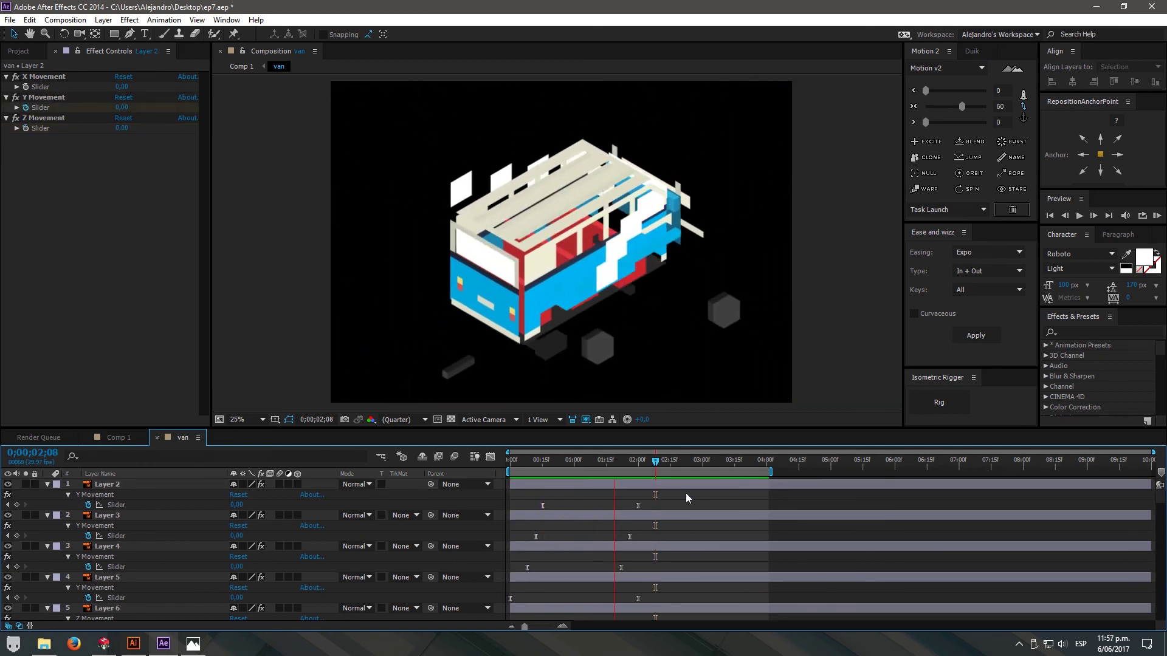
click(681, 465)
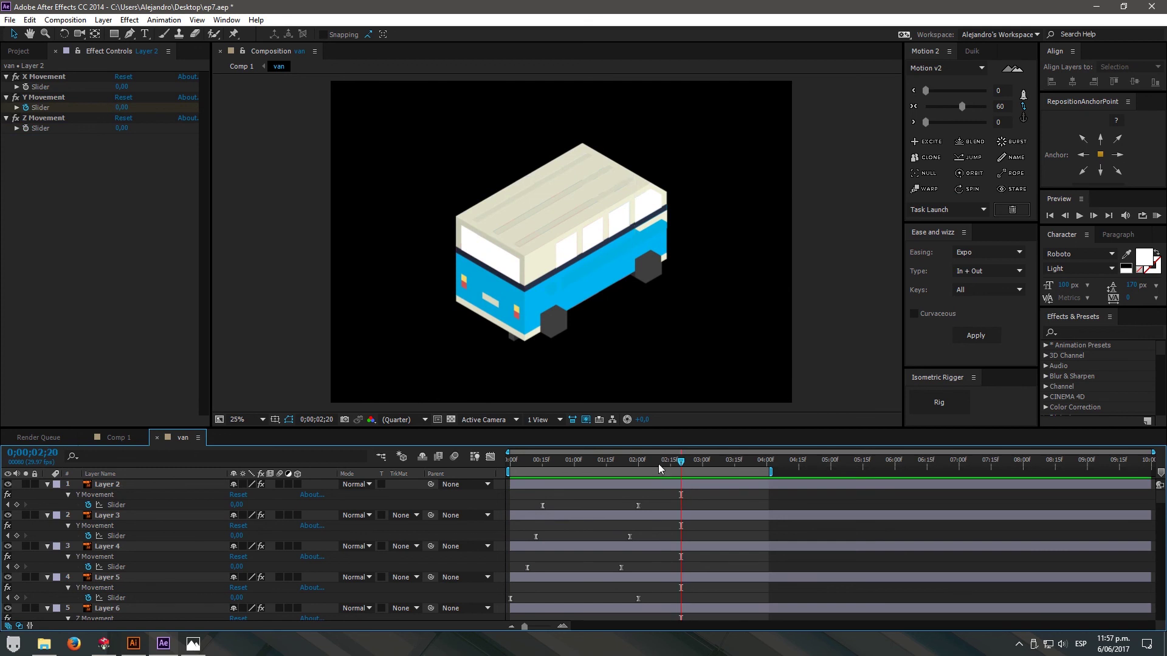
drag(659, 465, 542, 474)
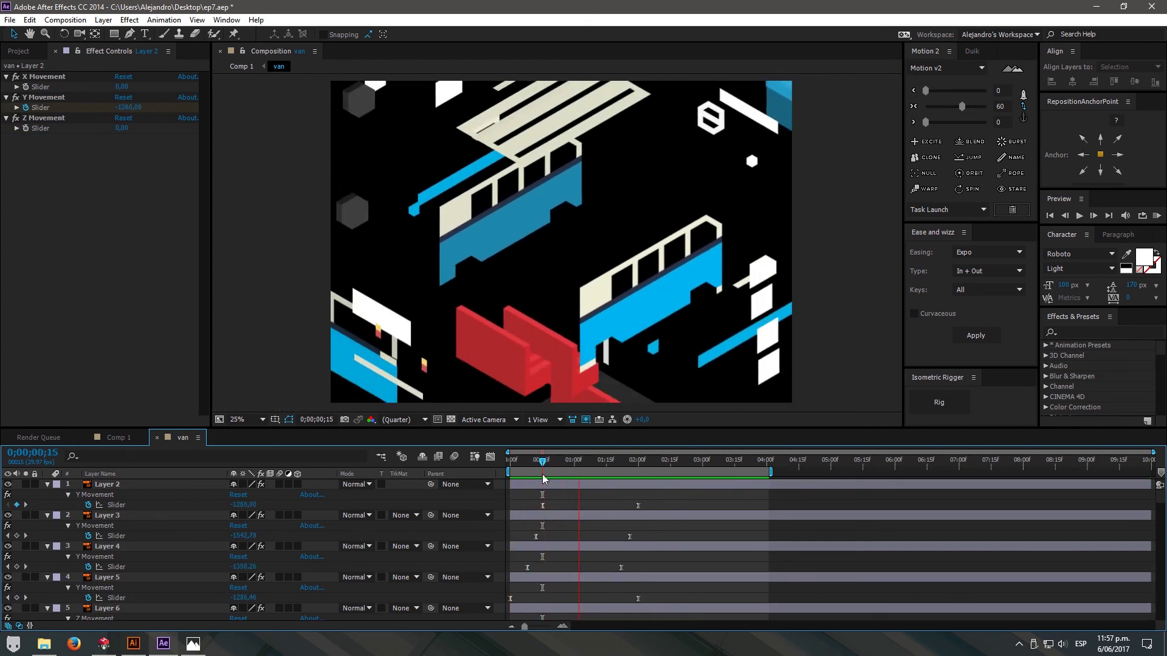
key(space)
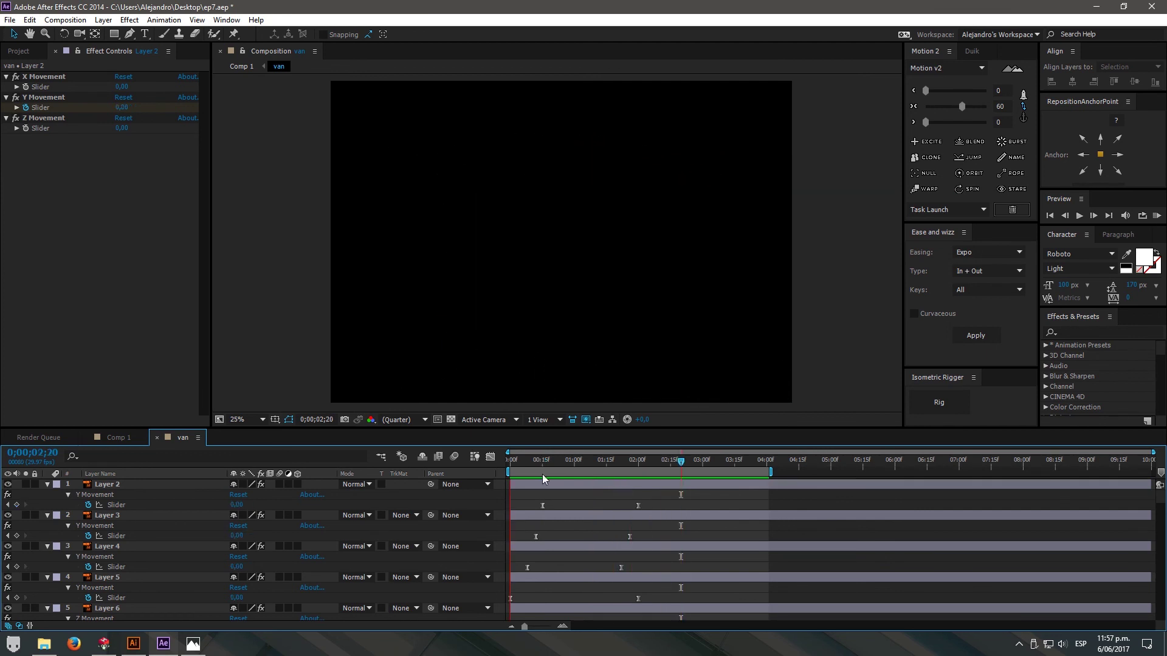